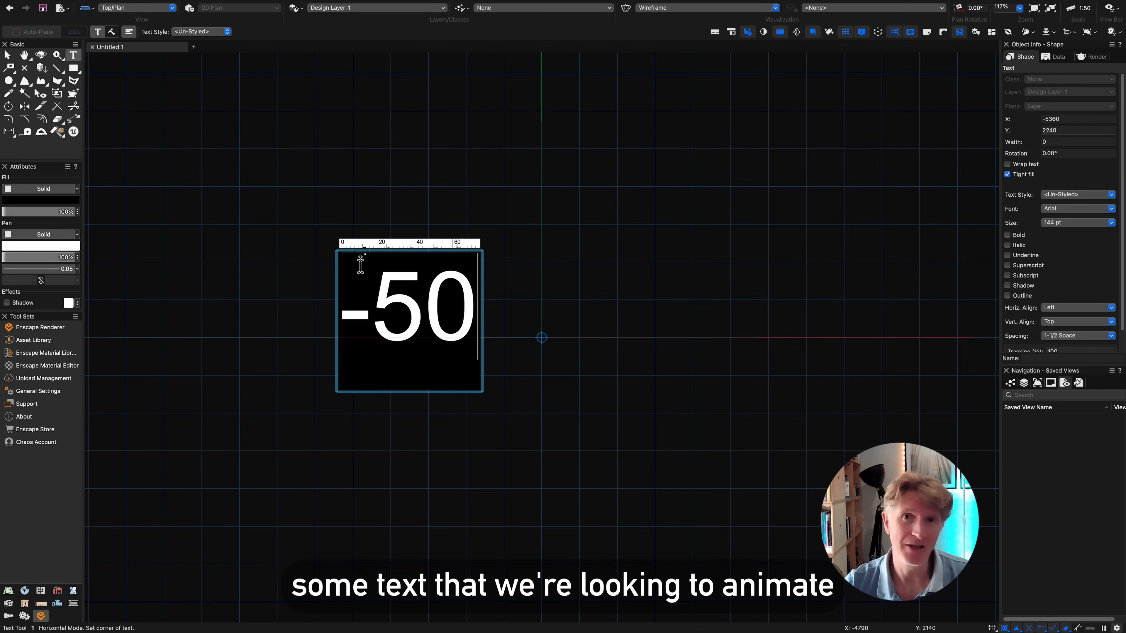
- Complete the large text object so that it reads "-50% OFF" and finish editing it
{"action": "type", "text": "%"}
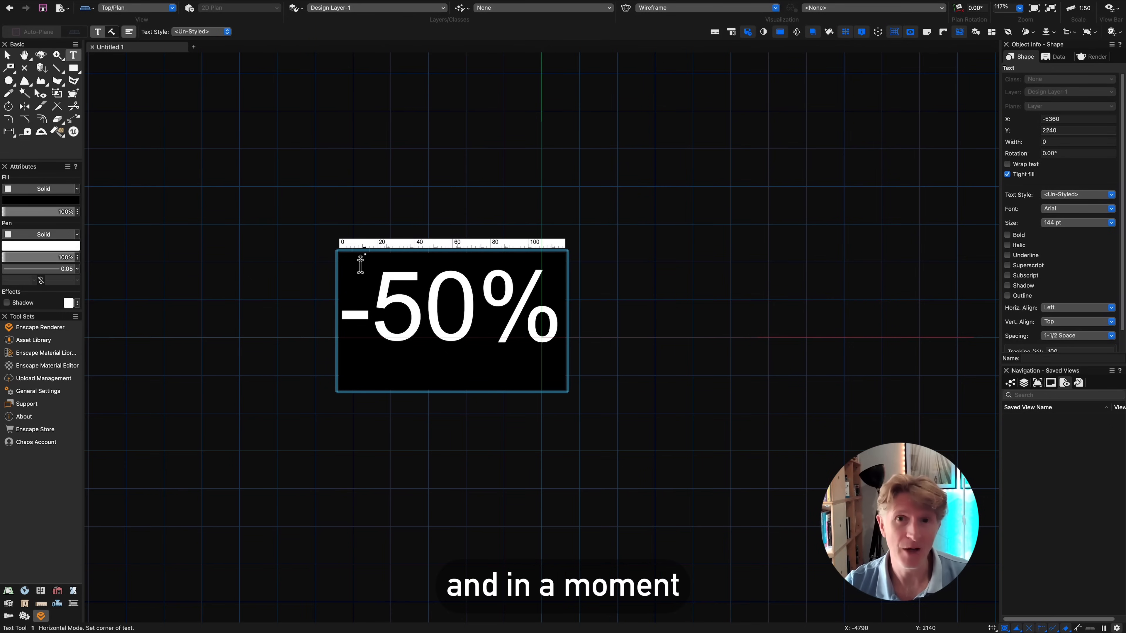
{"action": "type", "text": " O"}
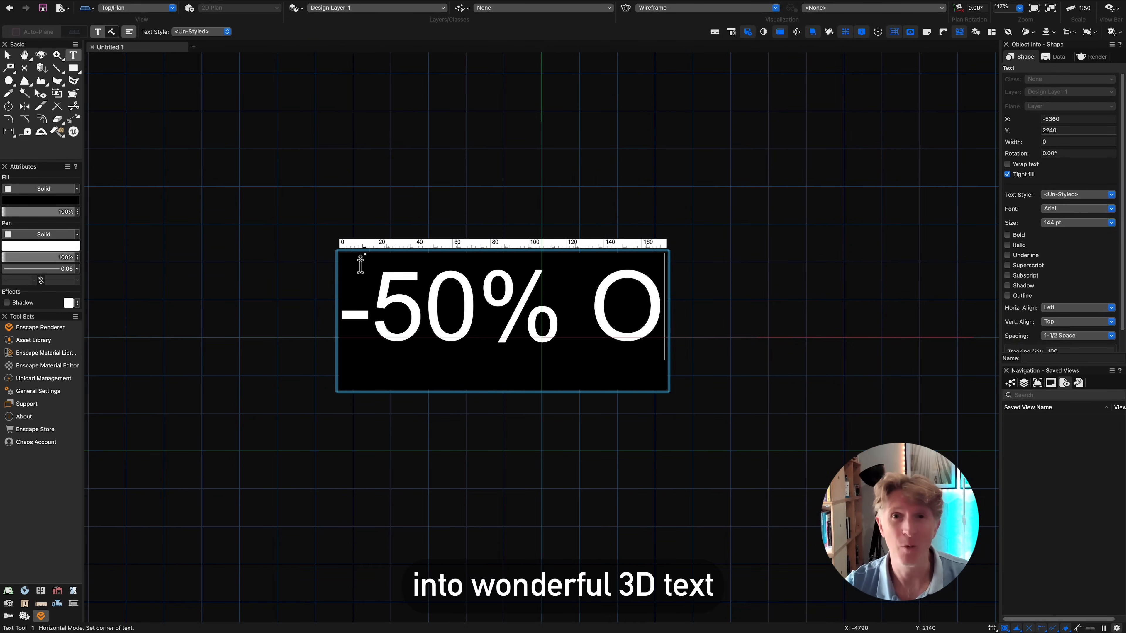
{"action": "type", "text": "f"}
{"action": "key", "text": "BackSpace"}
{"action": "type", "text": "FF"}
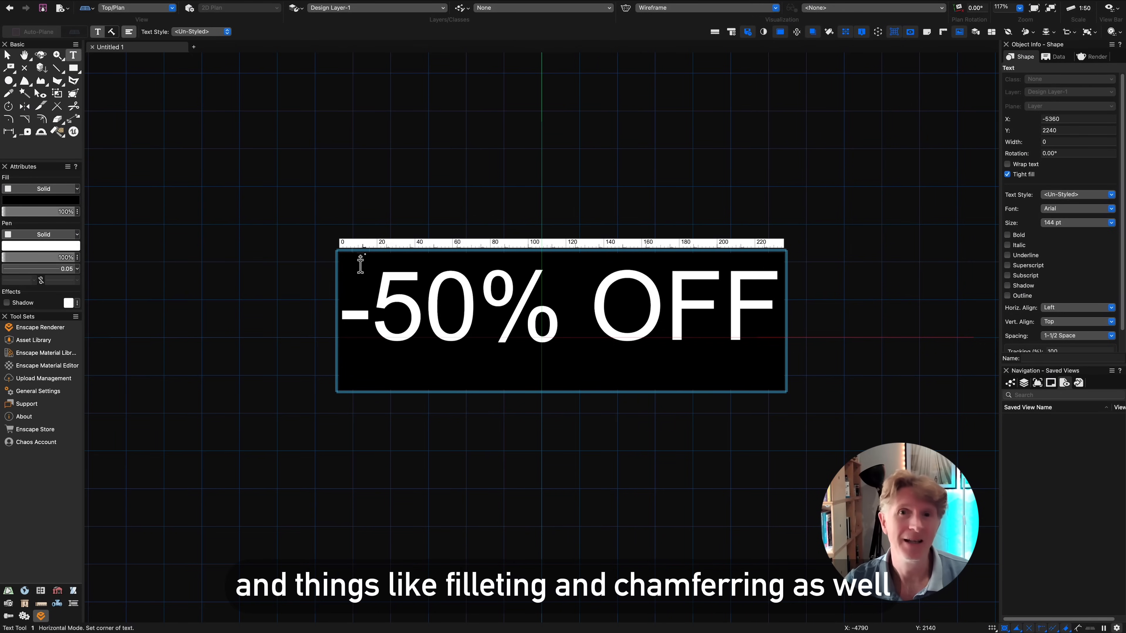
{"action": "key", "text": "Escape"}
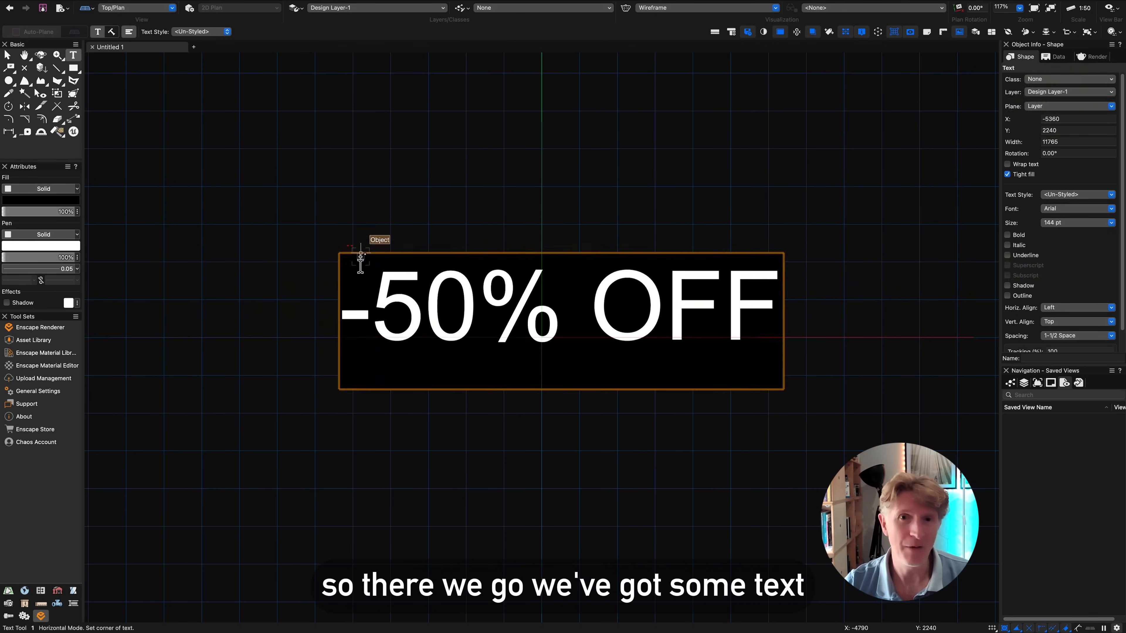
- Convert the "-50% OFF" text to polylines and ungroup the resulting group
{"action": "left_click", "coordinate": [239, 5]}
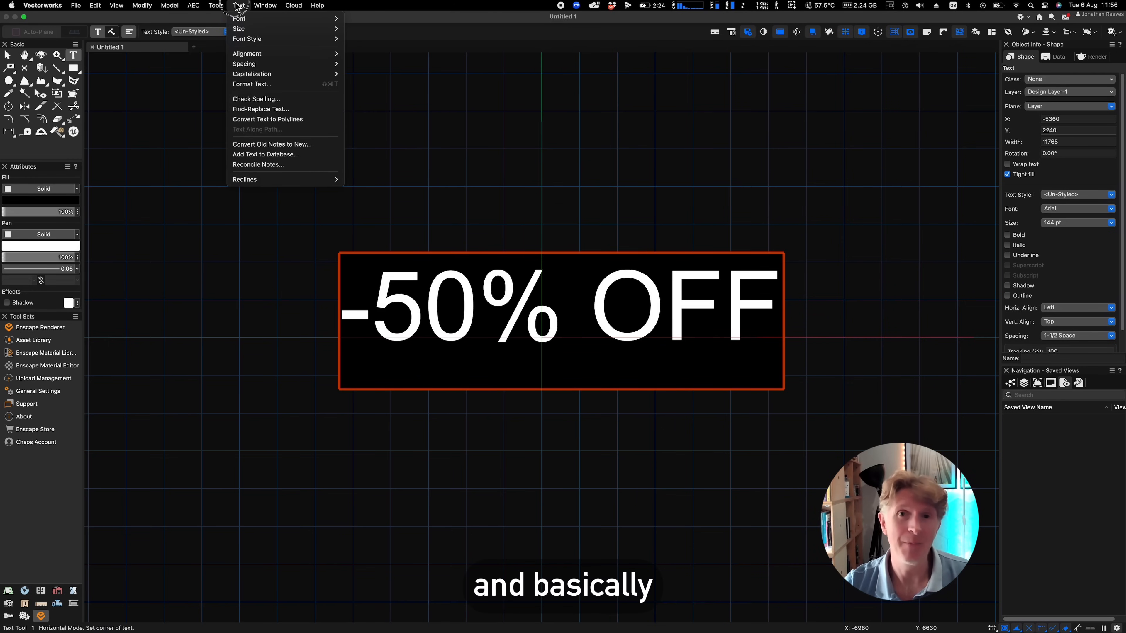
{"action": "left_click", "coordinate": [269, 121]}
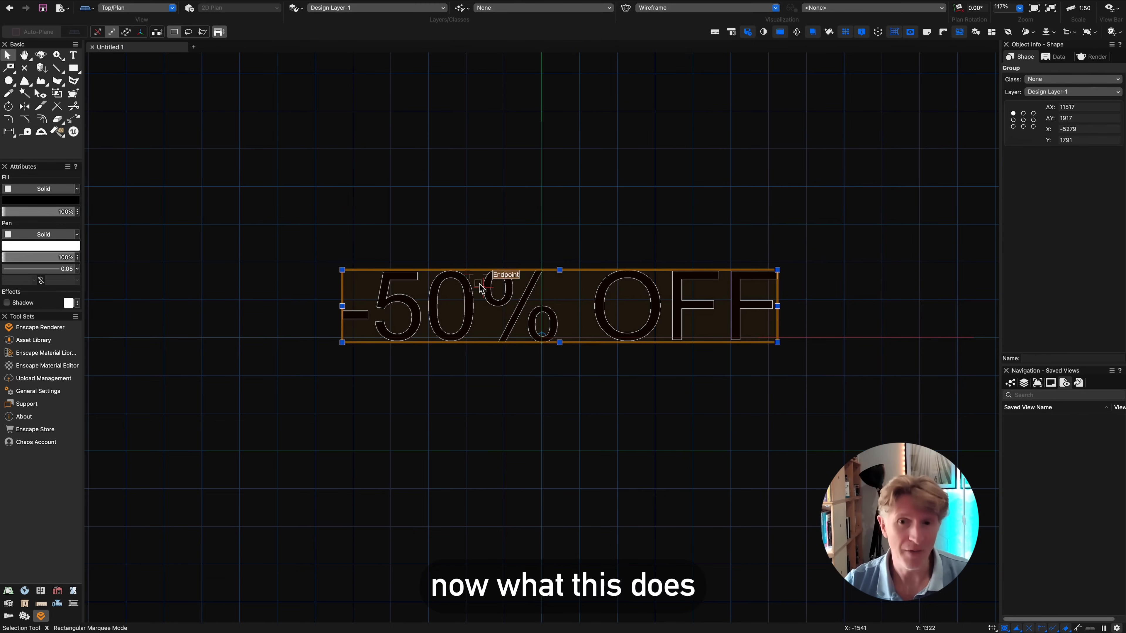
{"action": "key", "text": "super+u"}
- In a Right Isometric view, extrude the "-50% OFF" polylines by 2000 mm
{"action": "key", "text": "KP_3"}
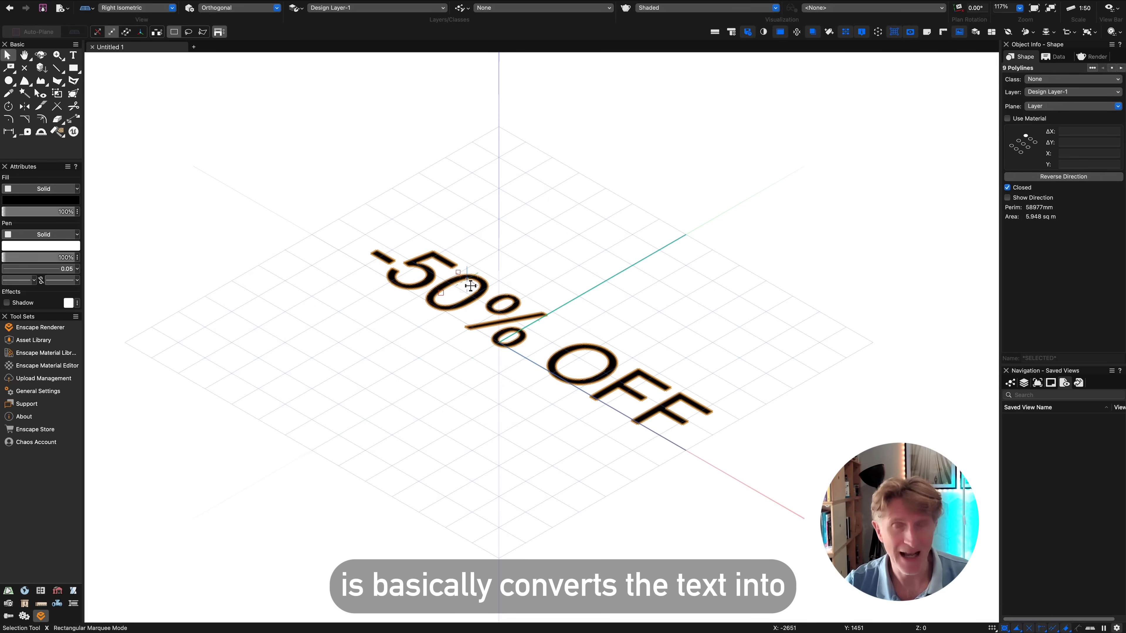
{"action": "key", "text": "super+e"}
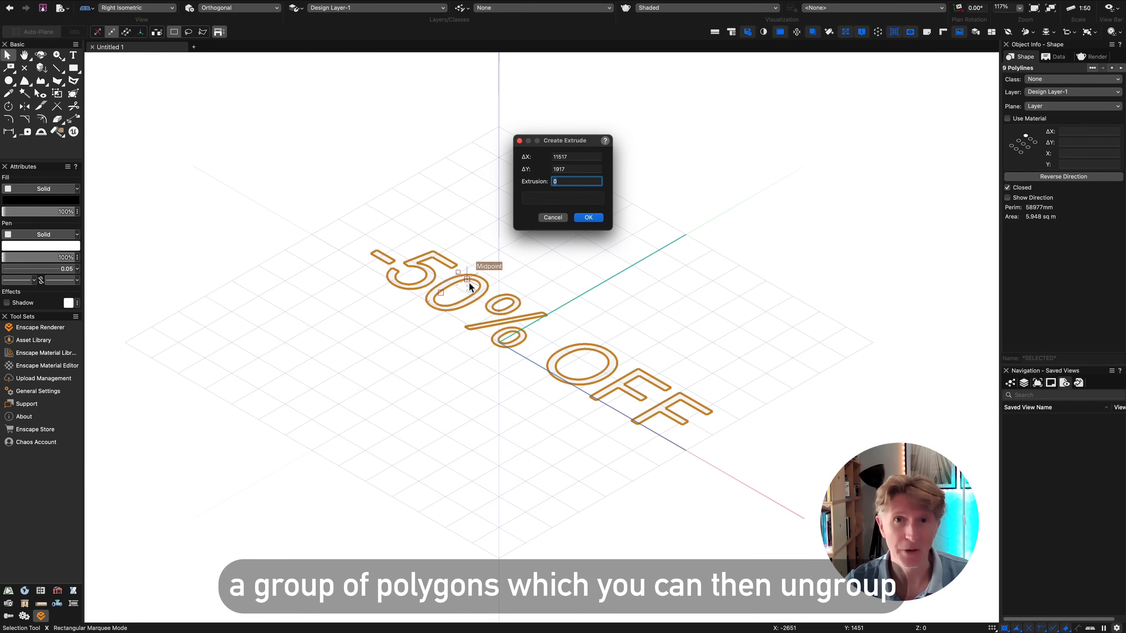
{"action": "type", "text": "2"}
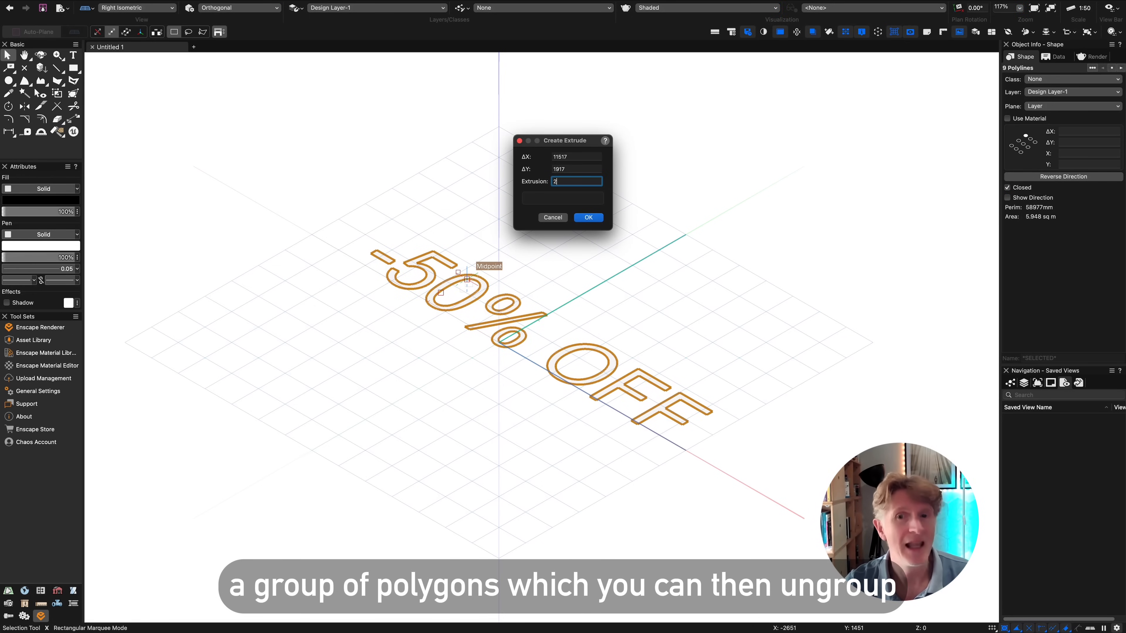
{"action": "type", "text": "000"}
{"action": "key", "text": "Return"}
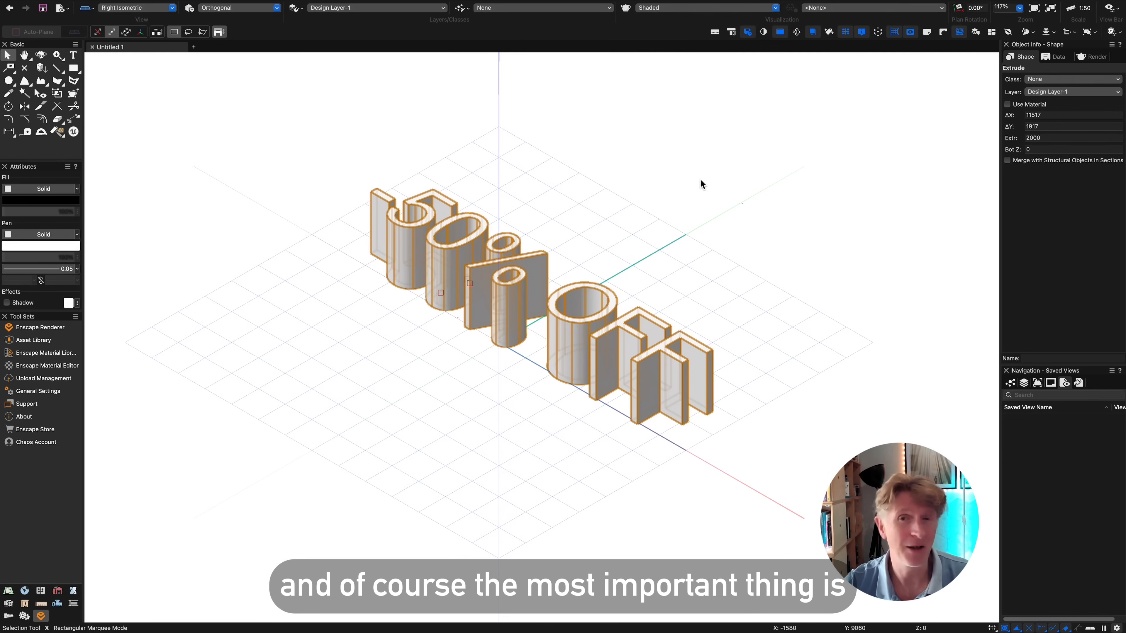
- Set the extrusion depth of the "-50% OFF" lettering to 1000 mm and deselect it
{"action": "left_click_drag", "start_coordinate": [1040, 141], "coordinate": [1020, 139]}
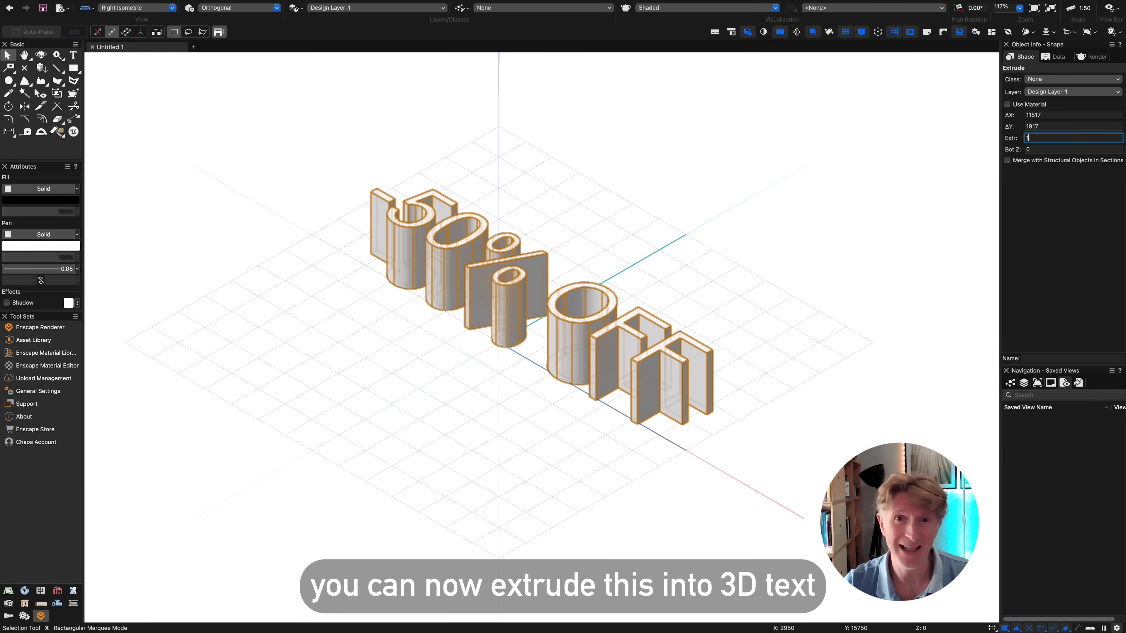
{"action": "key", "text": "Return"}
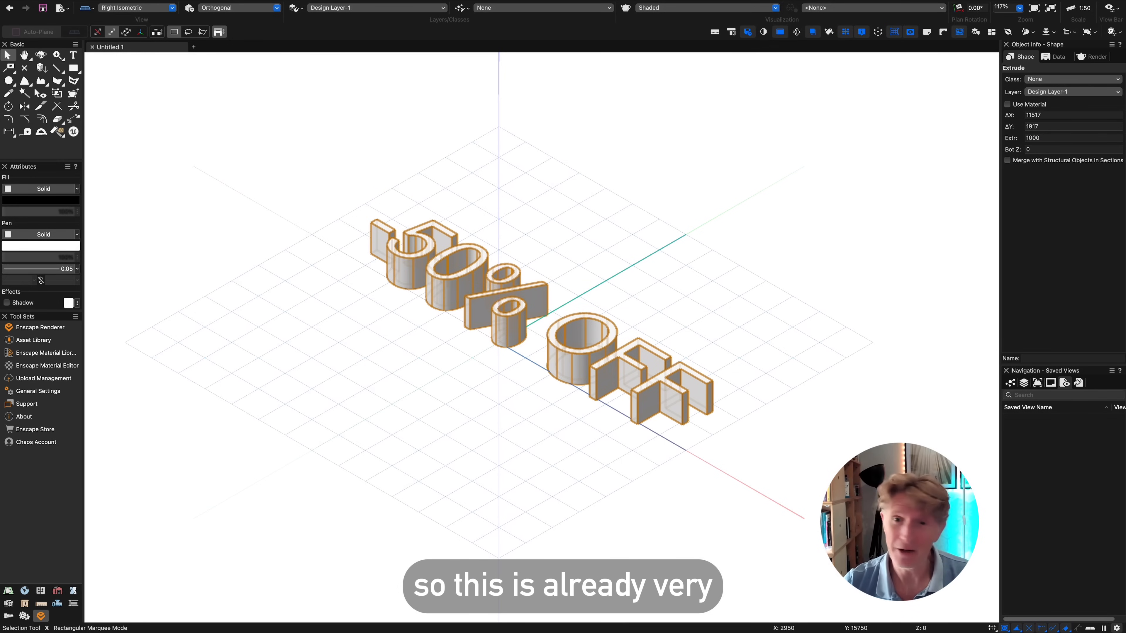
{"action": "left_click", "coordinate": [658, 195]}
- In Top/Plan view, add the text "Vectorworks" below the "-50% OFF" lettering and set its size to 72 pt
{"action": "key", "text": "shift+c"}
{"action": "mouse_move", "coordinate": [432, 358]}
{"action": "left_mouse_down"}
{"action": "mouse_move", "coordinate": [460, 383]}
{"action": "mouse_move", "coordinate": [542, 401]}
{"action": "mouse_move", "coordinate": [633, 390]}
{"action": "mouse_move", "coordinate": [651, 360]}
{"action": "mouse_move", "coordinate": [653, 296]}
{"action": "mouse_move", "coordinate": [606, 288]}
{"action": "mouse_move", "coordinate": [533, 326]}
{"action": "mouse_move", "coordinate": [495, 367]}
{"action": "mouse_move", "coordinate": [422, 394]}
{"action": "mouse_move", "coordinate": [430, 410]}
{"action": "mouse_move", "coordinate": [460, 417]}
{"action": "mouse_move", "coordinate": [454, 410]}
{"action": "left_mouse_up"}
{"action": "key", "text": "x"}
{"action": "key", "text": "F5"}
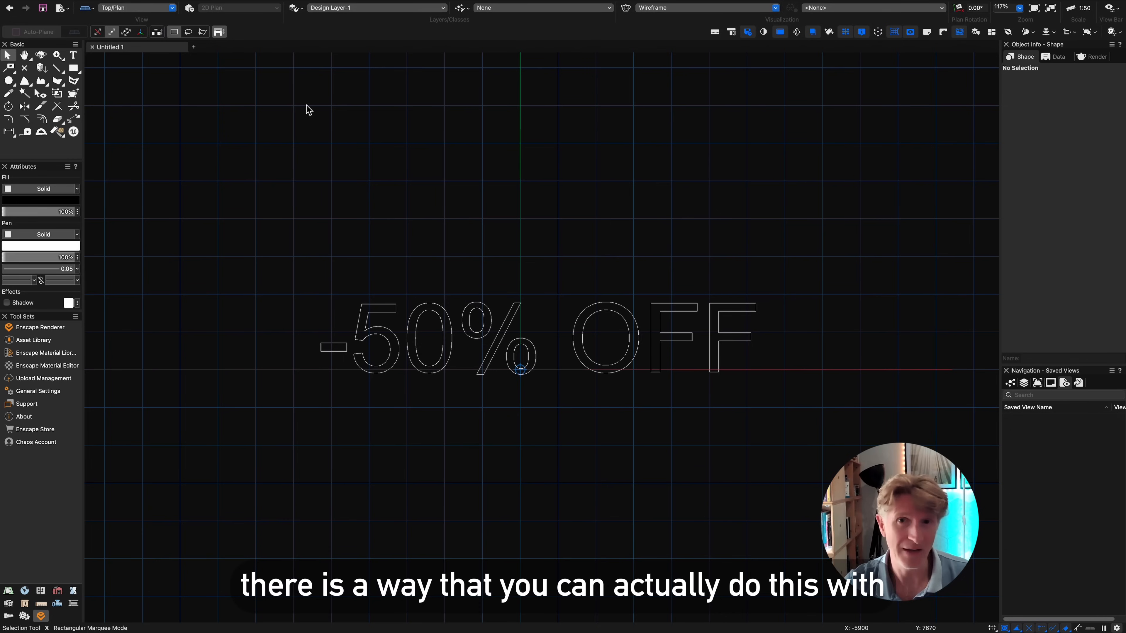
{"action": "key", "text": "1"}
{"action": "left_click", "coordinate": [356, 428]}
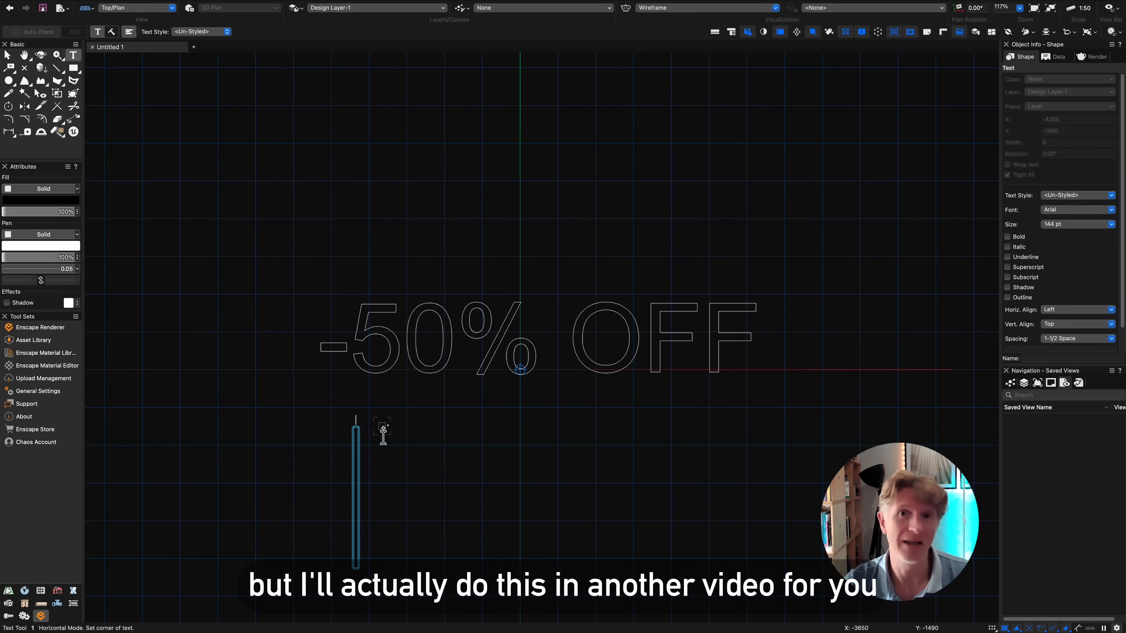
{"action": "type", "text": "Vecto"}
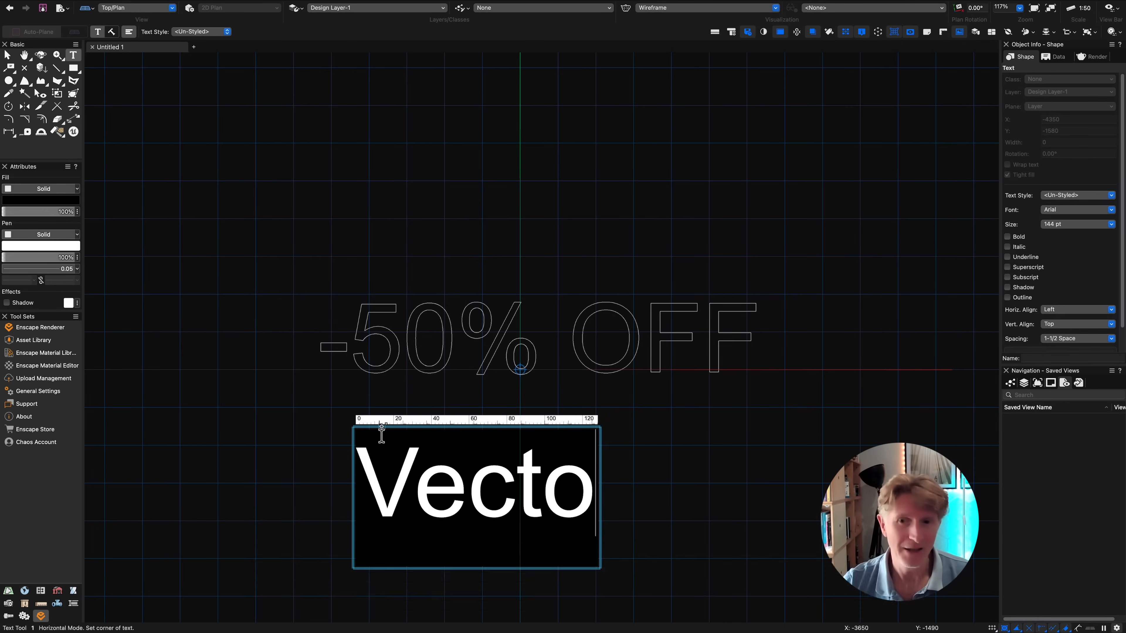
{"action": "type", "text": "rworks"}
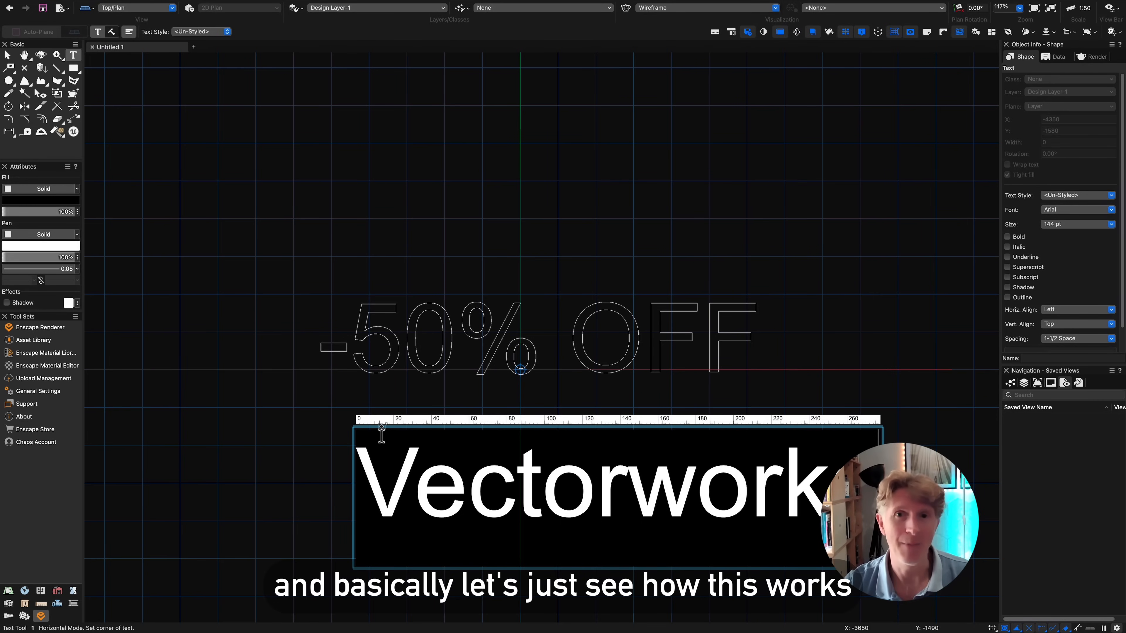
{"action": "key", "text": "Escape"}
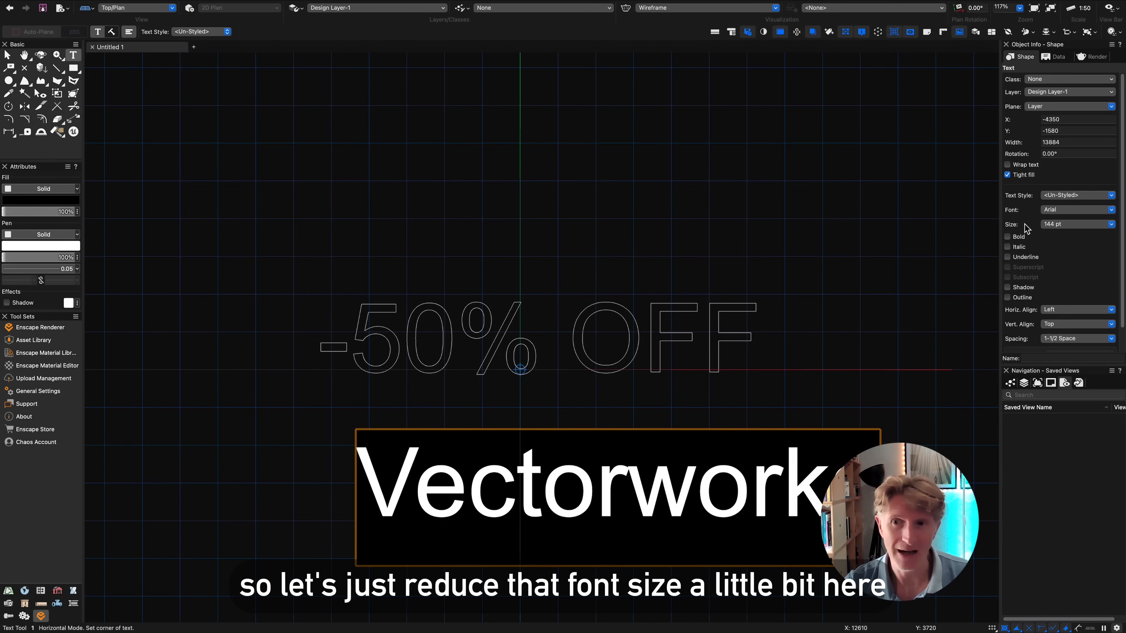
{"action": "left_click", "coordinate": [1059, 225]}
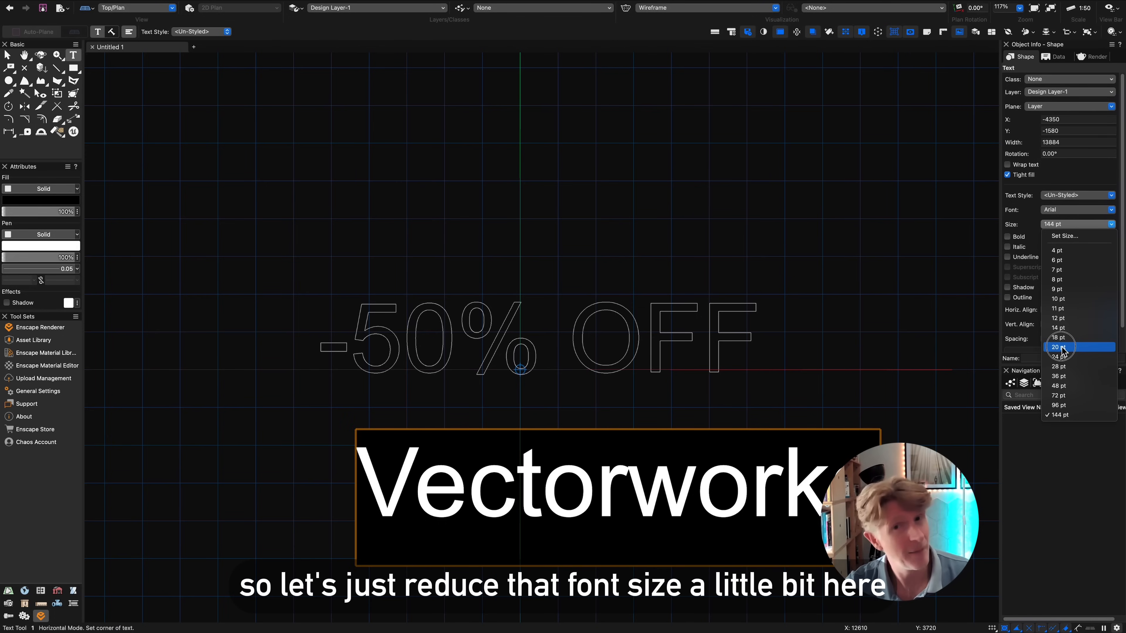
{"action": "left_click", "coordinate": [1059, 395]}
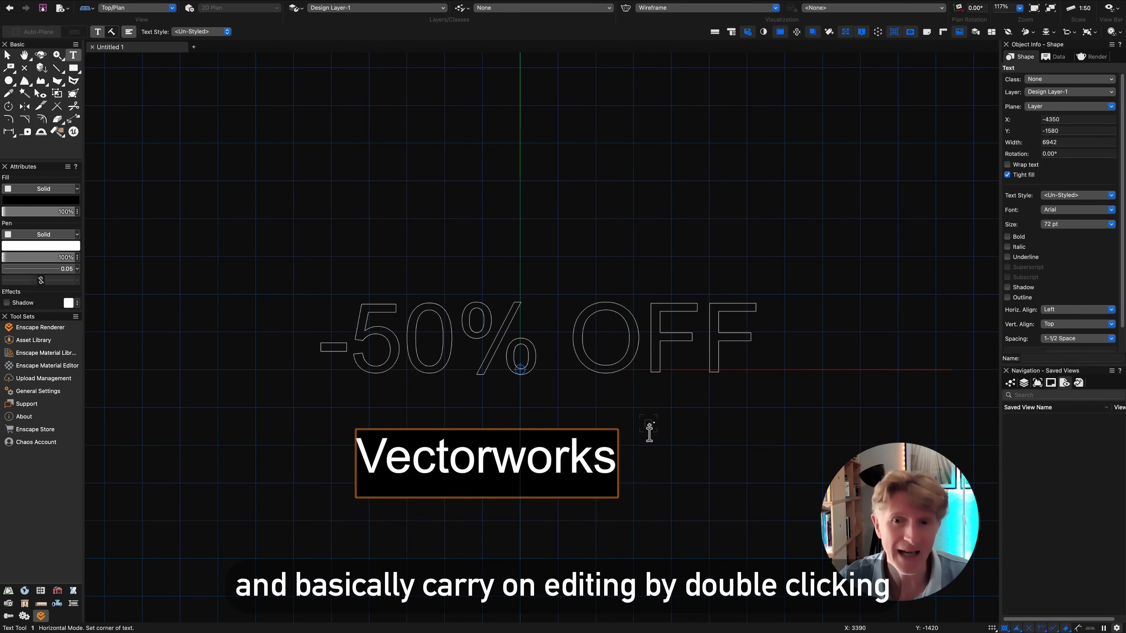
- Extend the lower text to read "Vectorworks Design Suite" and centre it on the vertical axis under "-50% OFF"
{"action": "left_click", "coordinate": [616, 459]}
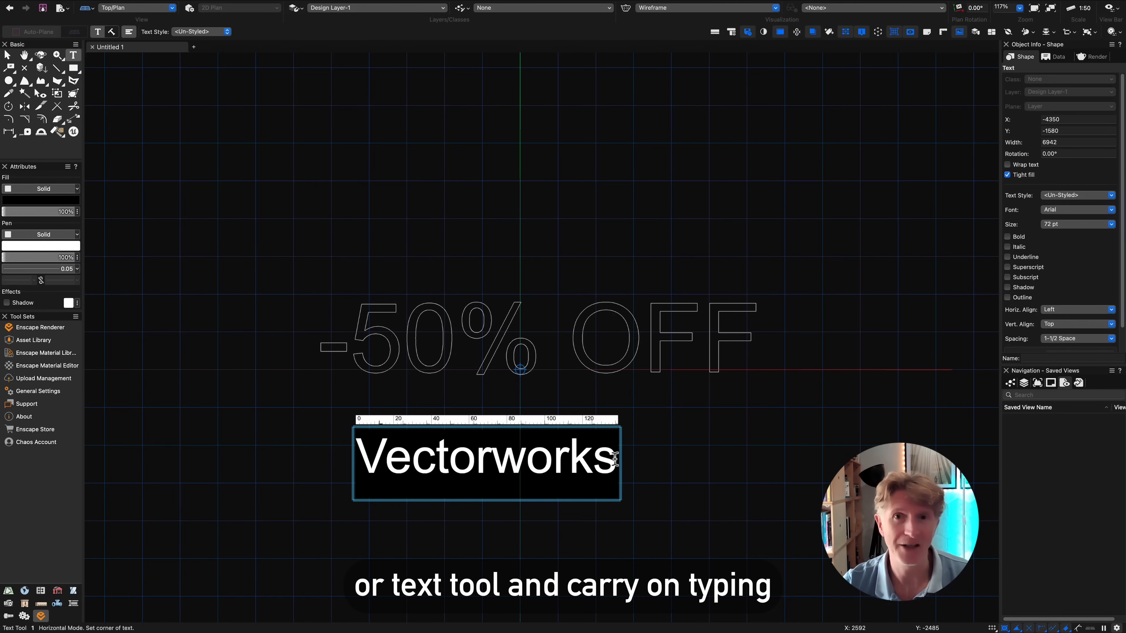
{"action": "type", "text": "Design SUit"}
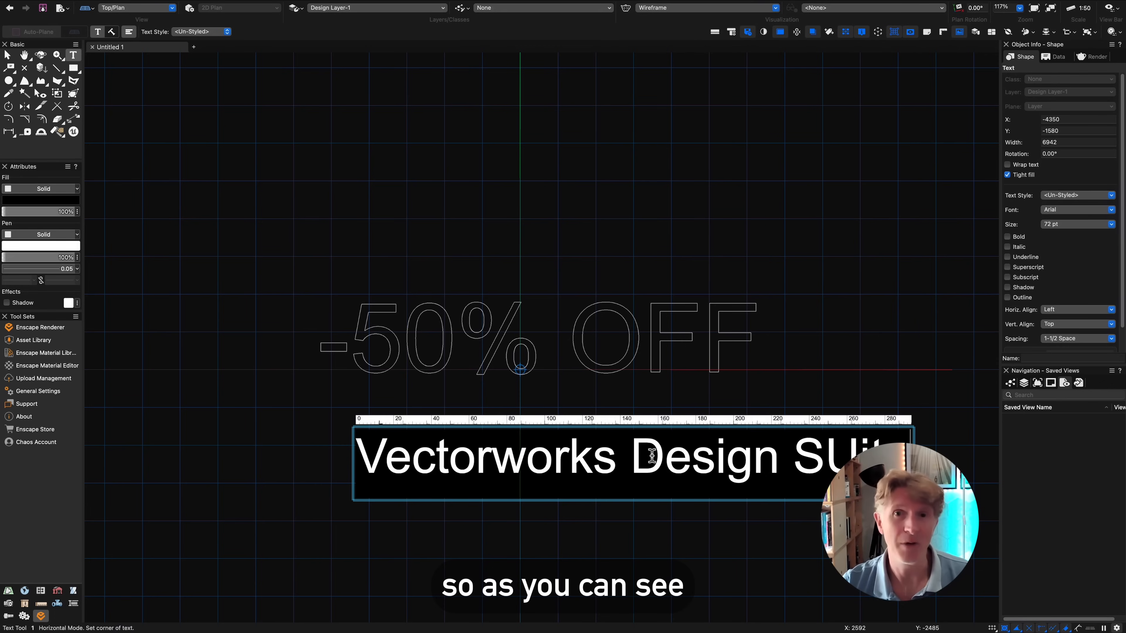
{"action": "left_click_drag", "start_coordinate": [846, 455], "coordinate": [911, 444]}
{"action": "type", "text": "u"}
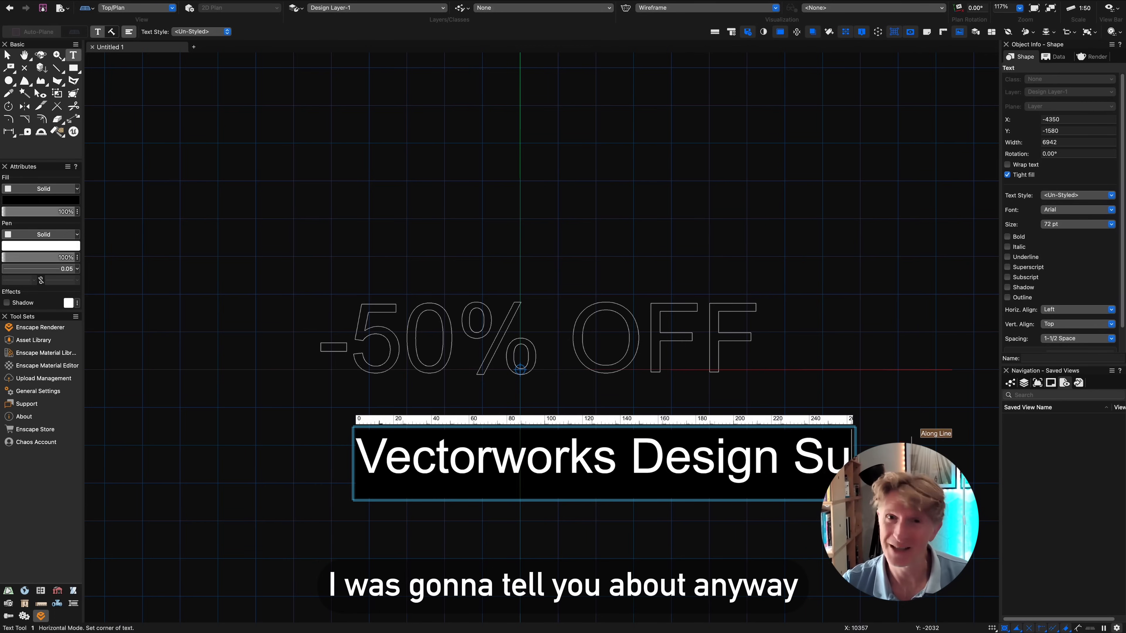
{"action": "key", "text": "Escape"}
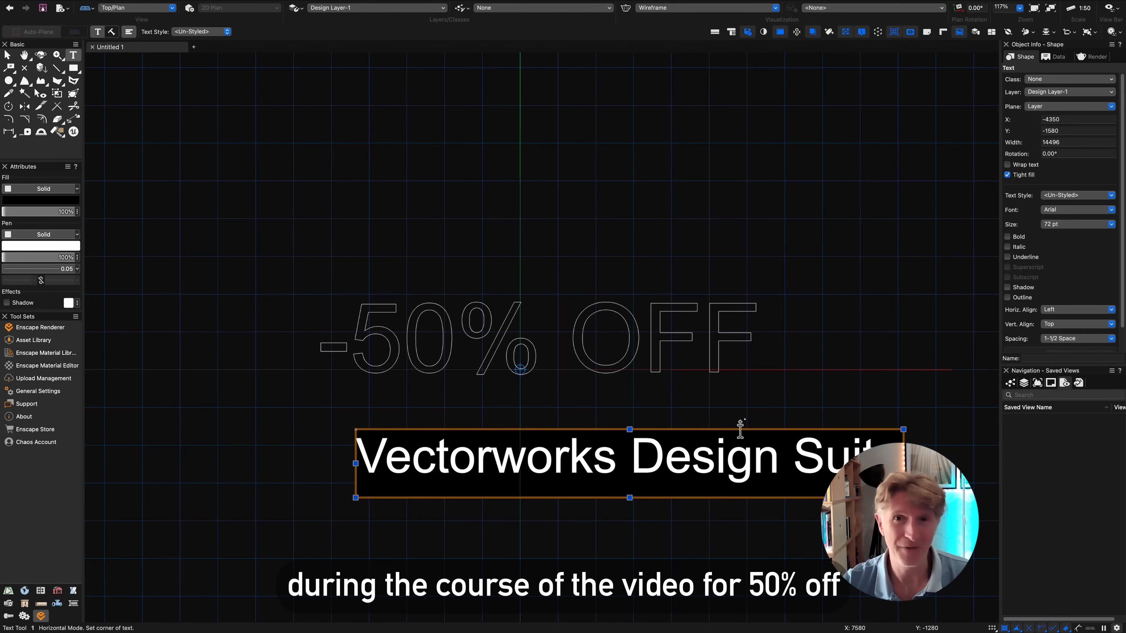
{"action": "key", "text": "x"}
{"action": "left_click_drag", "start_coordinate": [629, 430], "coordinate": [520, 432]}
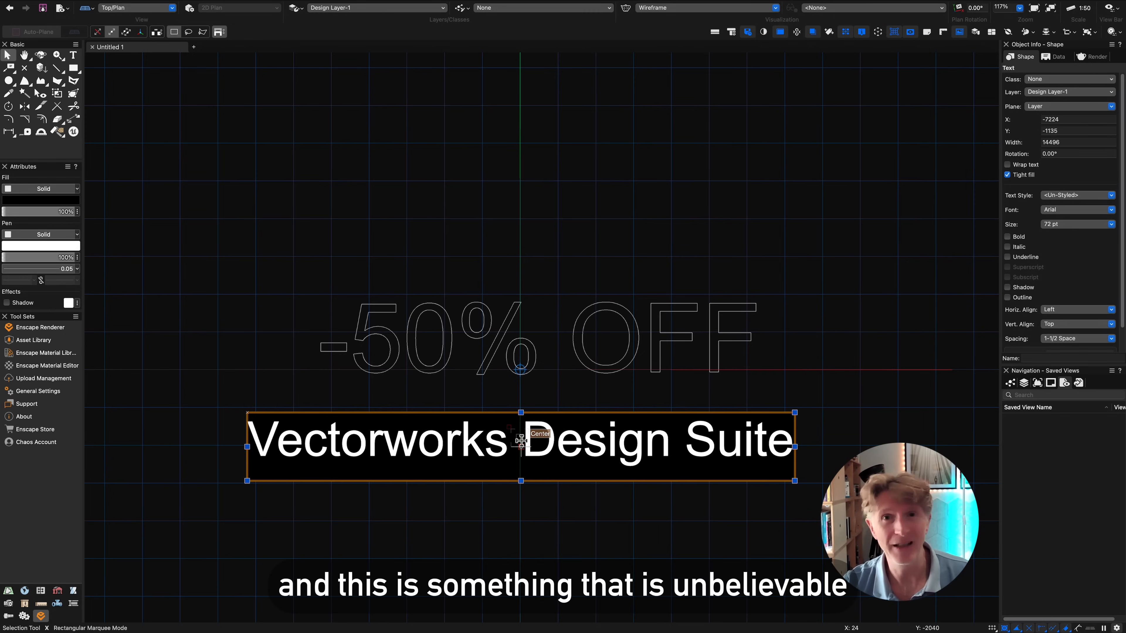
- Convert the "Vectorworks Design Suite" text to polylines and ungroup them
{"action": "left_click", "coordinate": [239, 5]}
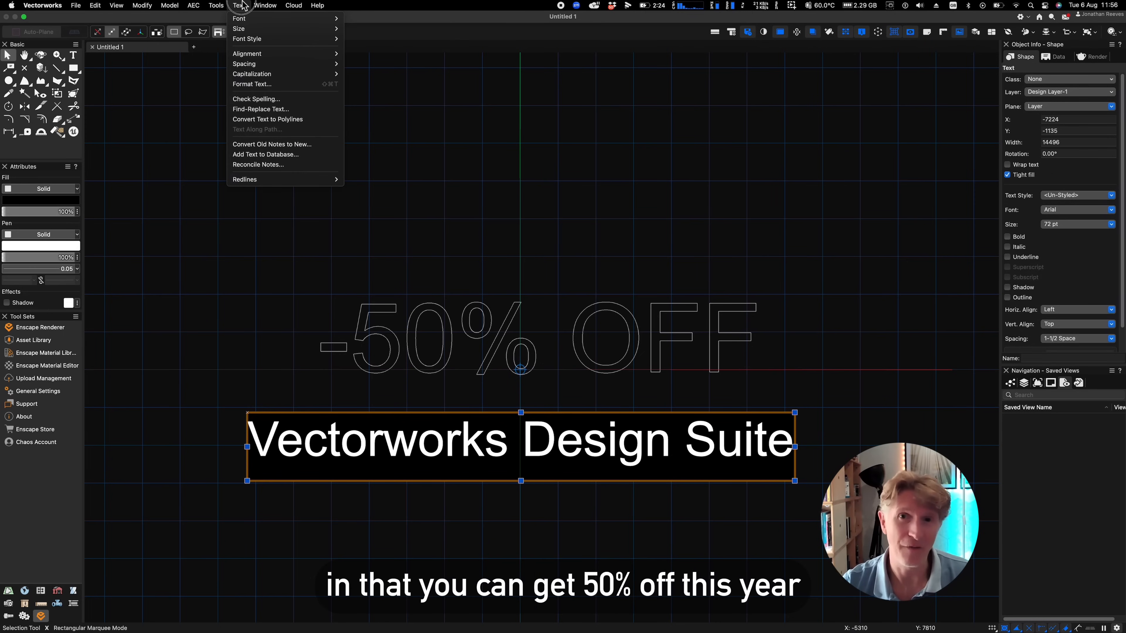
{"action": "left_click", "coordinate": [267, 119]}
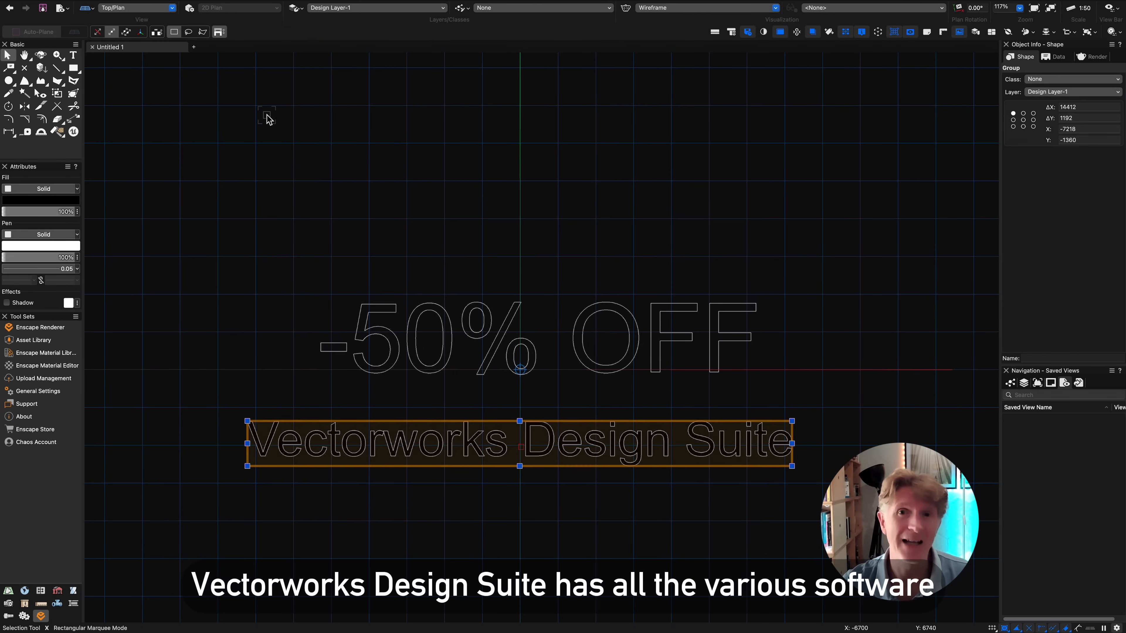
{"action": "key", "text": "super+u"}
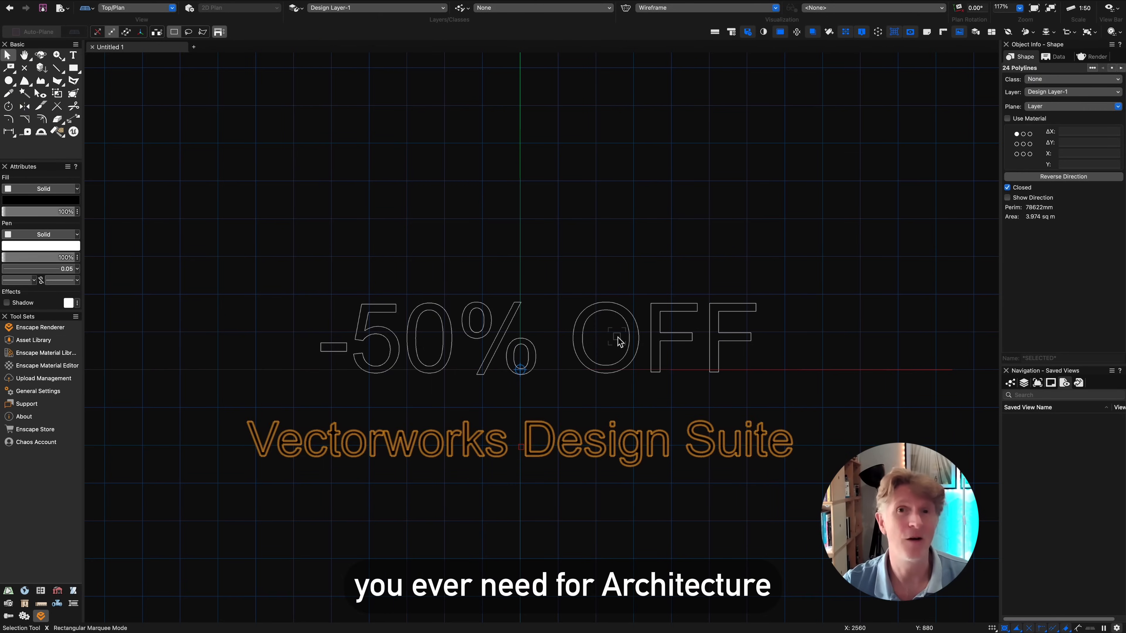
- In a Right Isometric view, extrude the "Vectorworks Design Suite" polylines by 50 mm
{"action": "key", "text": "3"}
{"action": "key", "text": "super+e"}
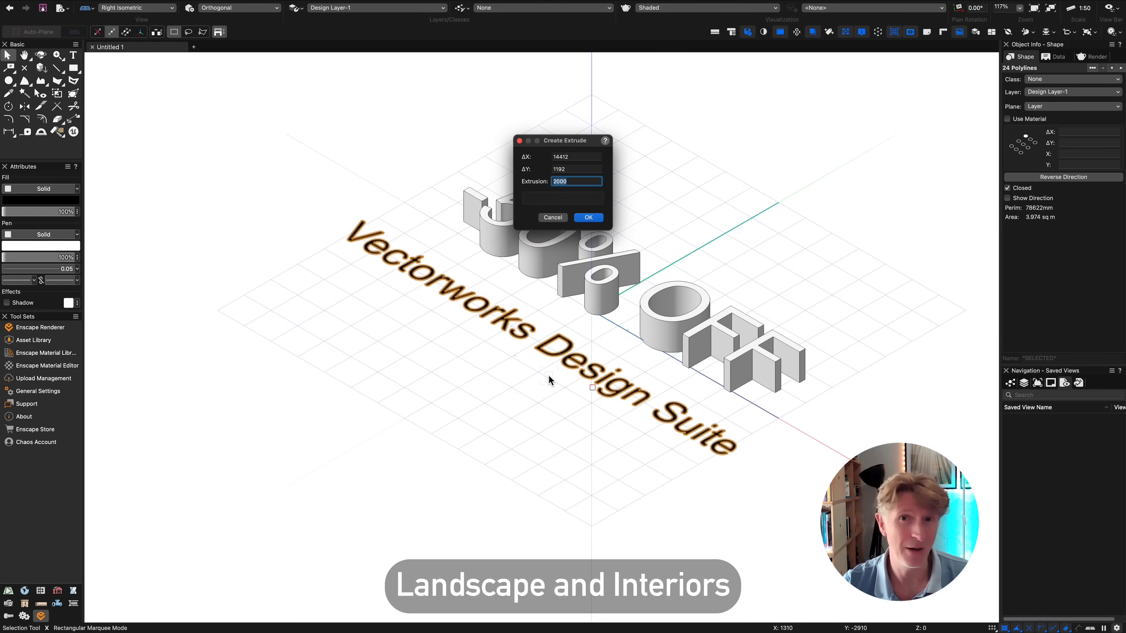
{"action": "type", "text": "50"}
{"action": "key", "text": "Return"}
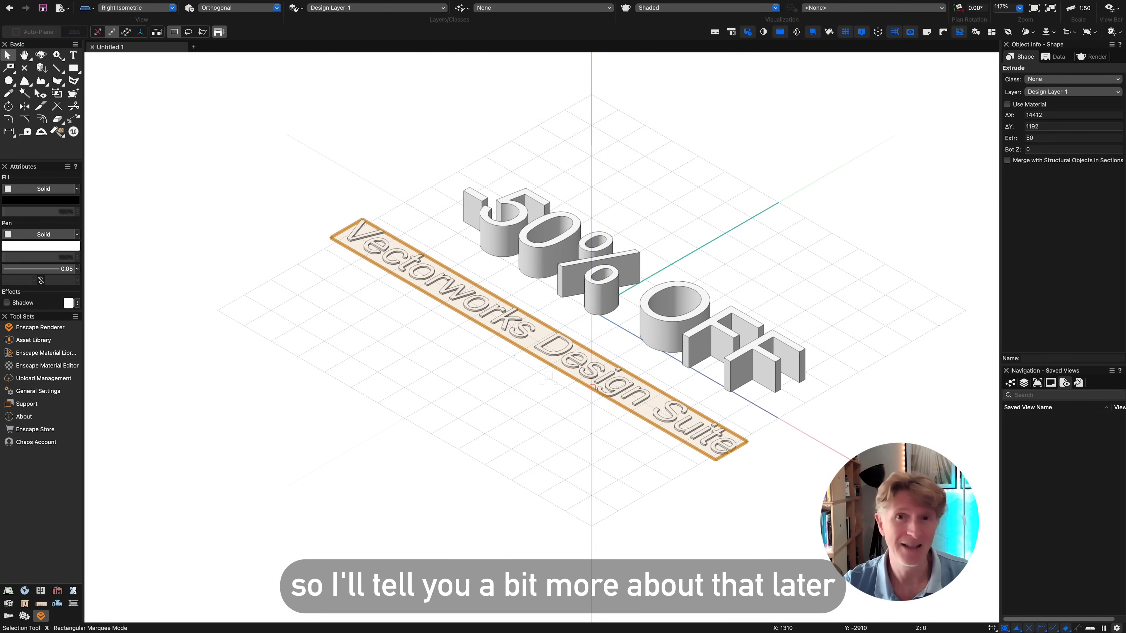
- Give the "Vectorworks Design Suite" extrusion a magenta pen colour and a red solid fill
{"action": "left_click", "coordinate": [47, 245]}
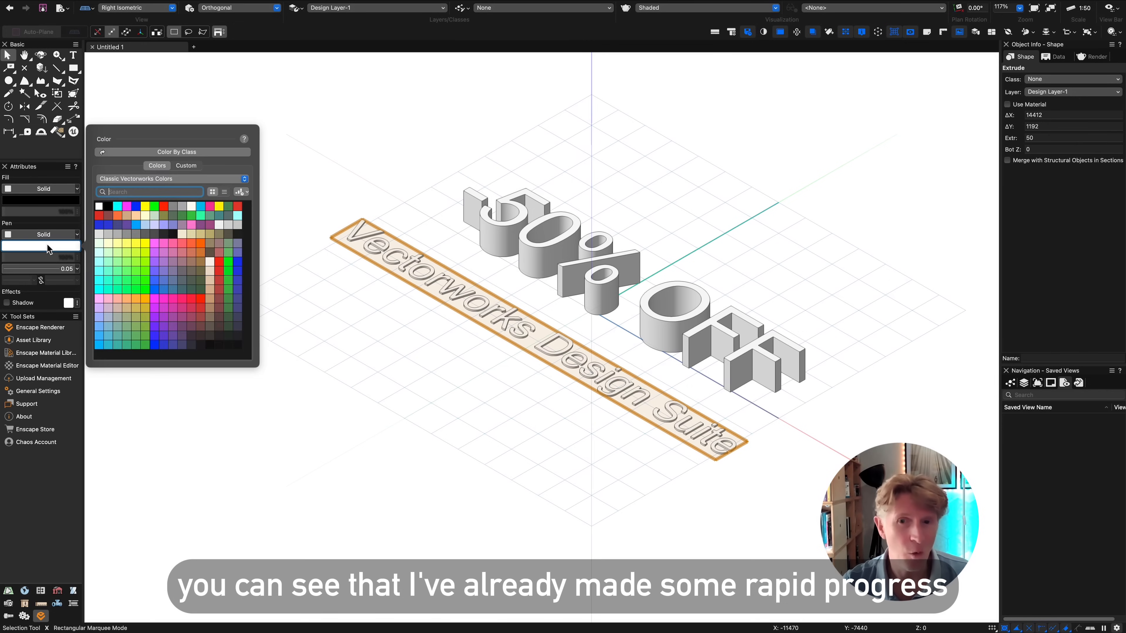
{"action": "left_click", "coordinate": [127, 205]}
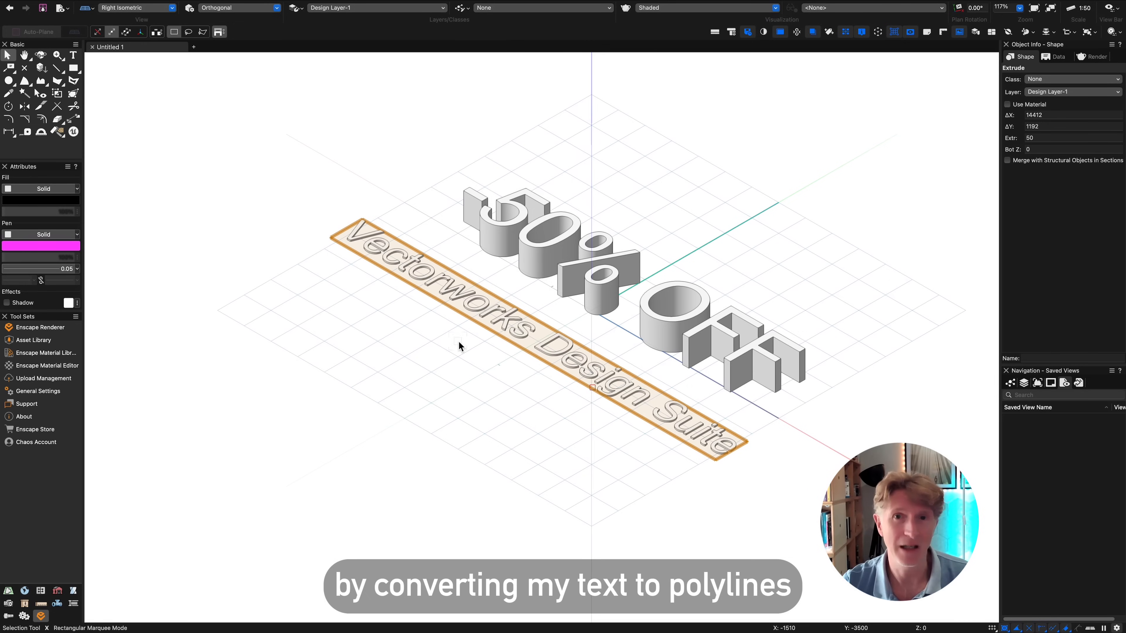
{"action": "left_click", "coordinate": [56, 201]}
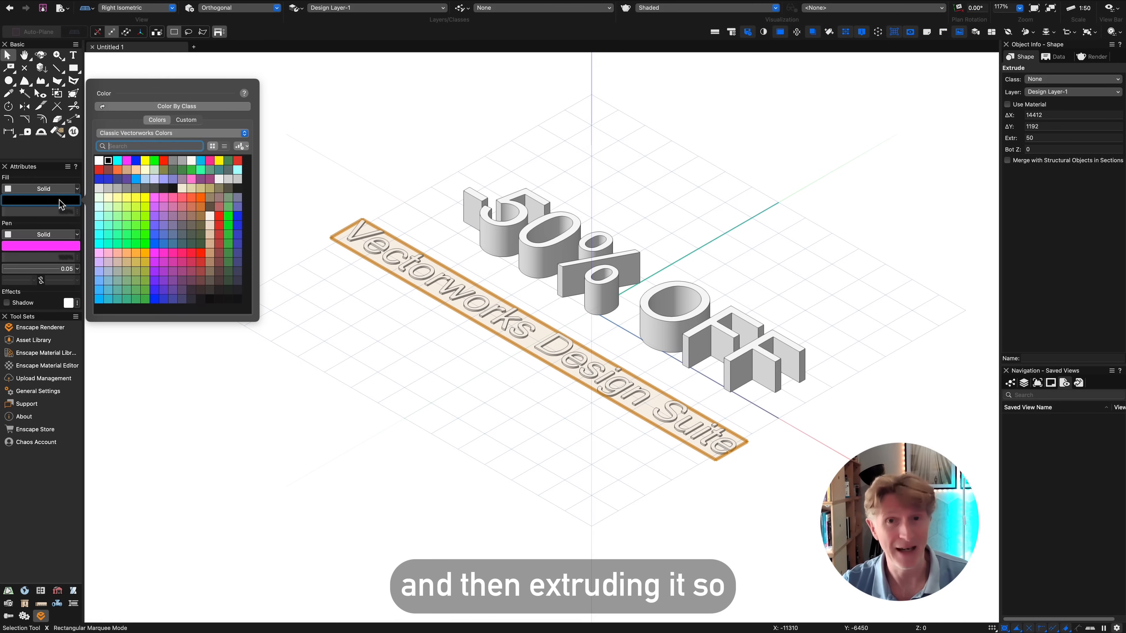
{"action": "left_click", "coordinate": [237, 160]}
- In Top view, scale the "Vectorworks Design Suite" extrusion down proportionally from both ends to about 11,526 mm wide, matching "-50% OFF"
{"action": "middle_click_drag", "start_coordinate": [439, 330], "coordinate": [512, 476]}
{"action": "left_click_drag", "start_coordinate": [512, 476], "coordinate": [512, 478]}
{"action": "key", "text": "KP_5"}
{"action": "key", "text": "x"}
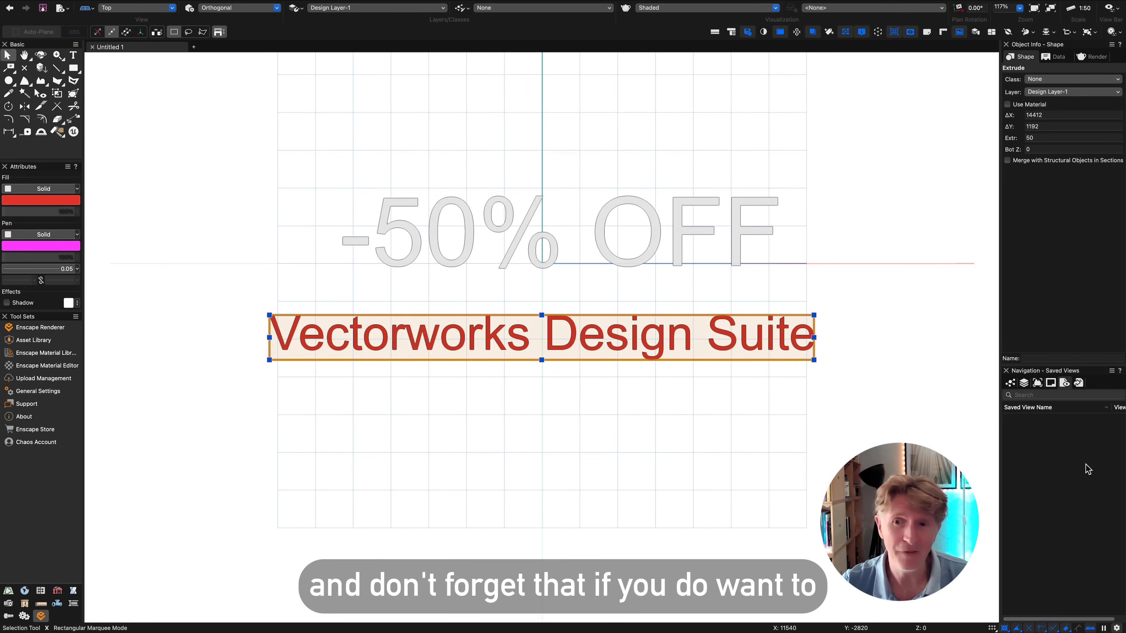
{"action": "key", "text": "super+6"}
{"action": "key", "text": "x"}
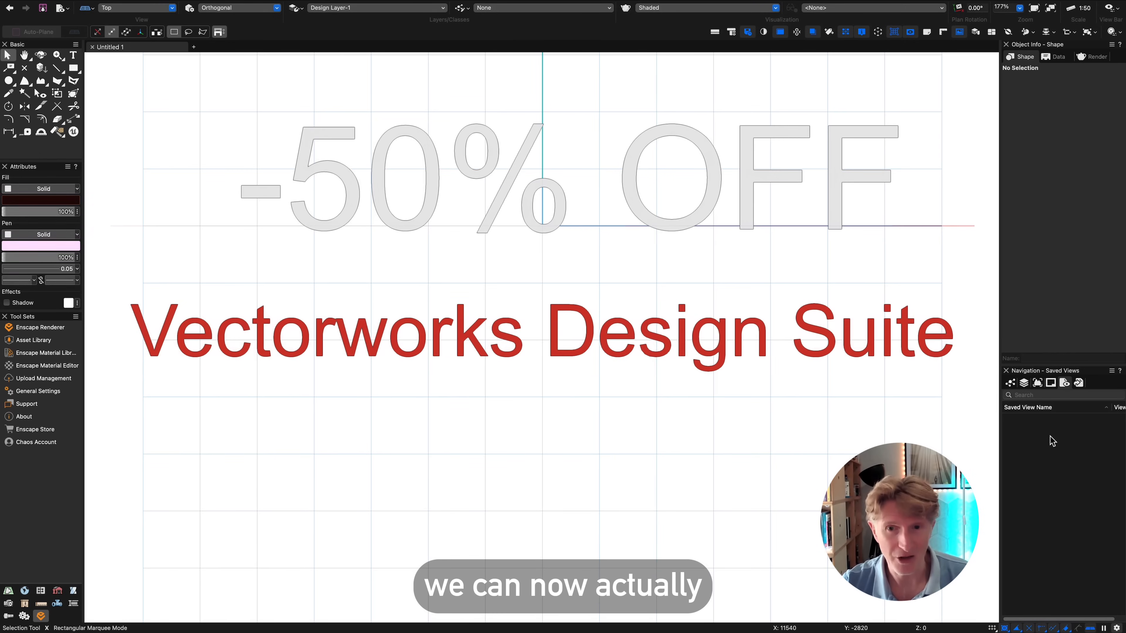
{"action": "left_click", "coordinate": [671, 355]}
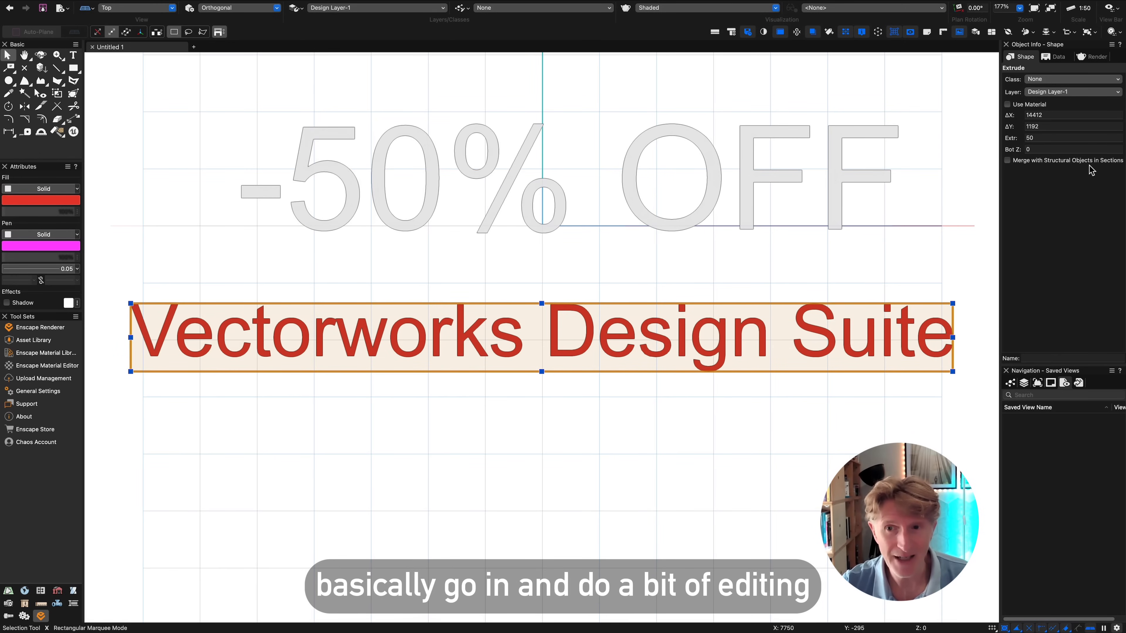
{"action": "left_click_drag", "start_coordinate": [953, 303], "coordinate": [890, 329], "text": "shift"}
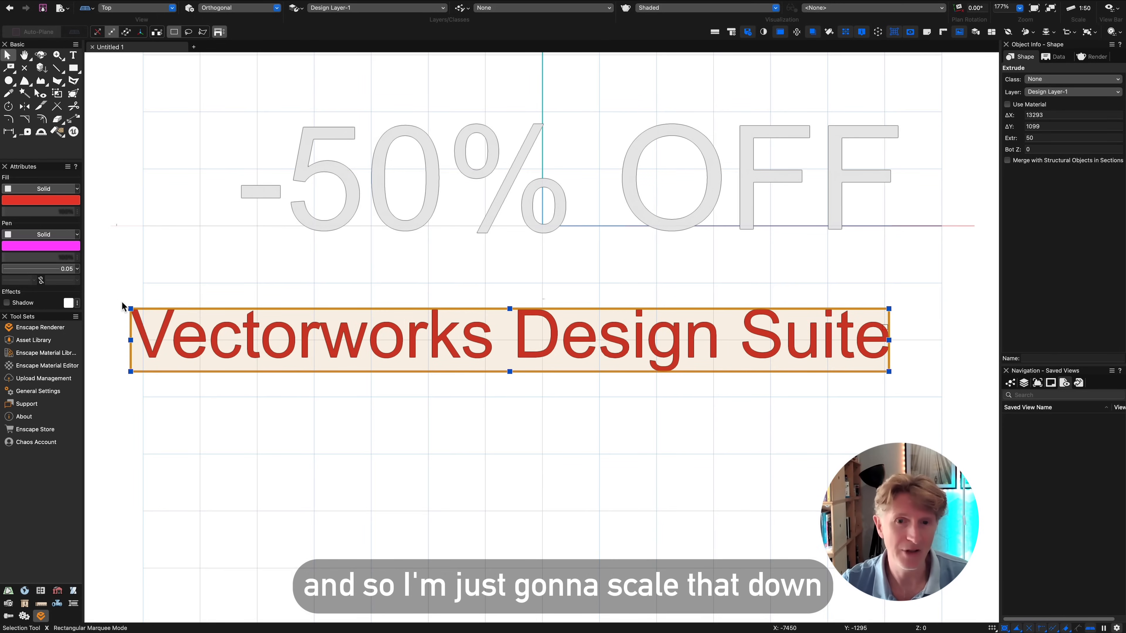
{"action": "left_click_drag", "start_coordinate": [131, 309], "coordinate": [243, 200], "text": "shift"}
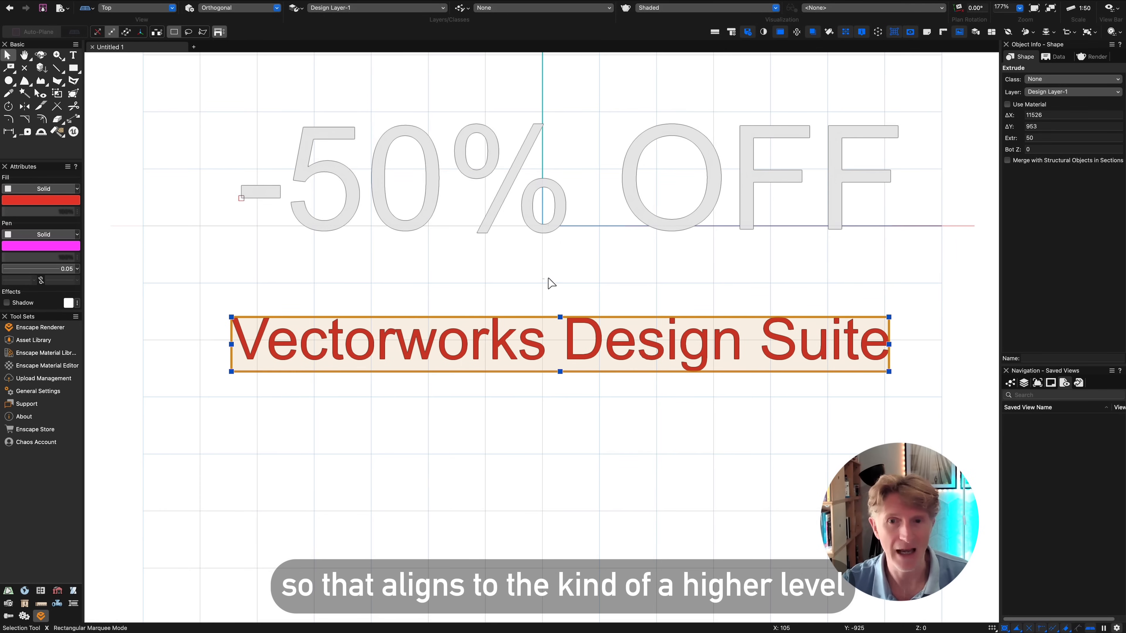
{"action": "left_click", "coordinate": [556, 409]}
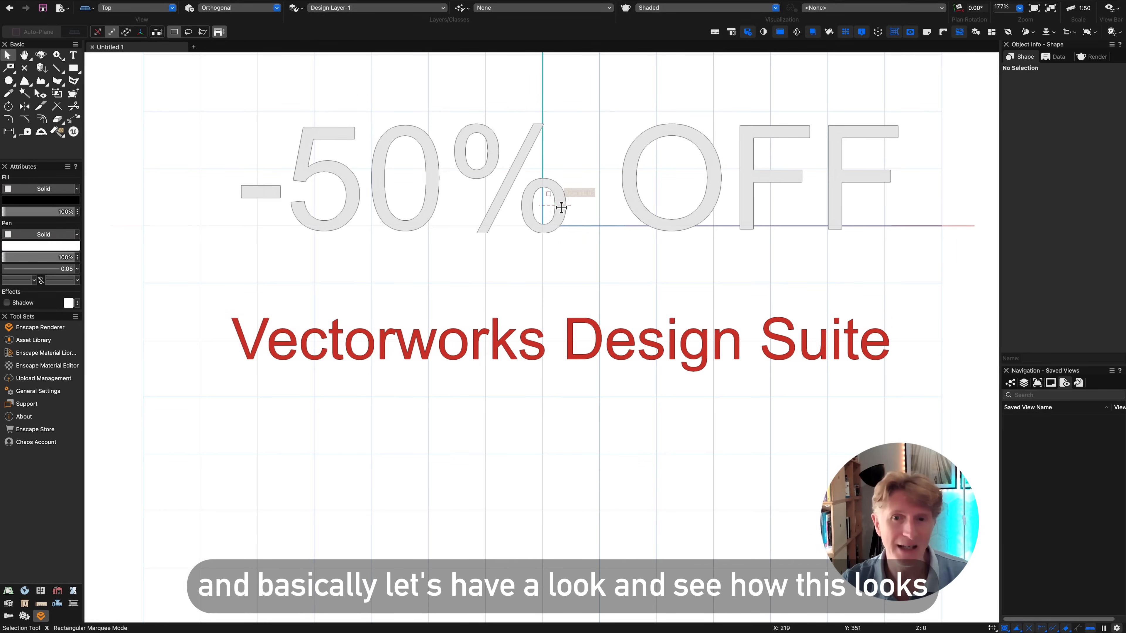
- In a Right Isometric view, set the extrusion height of "-50% OFF" to 500 mm
{"action": "key", "text": "3"}
{"action": "left_click", "coordinate": [549, 300]}
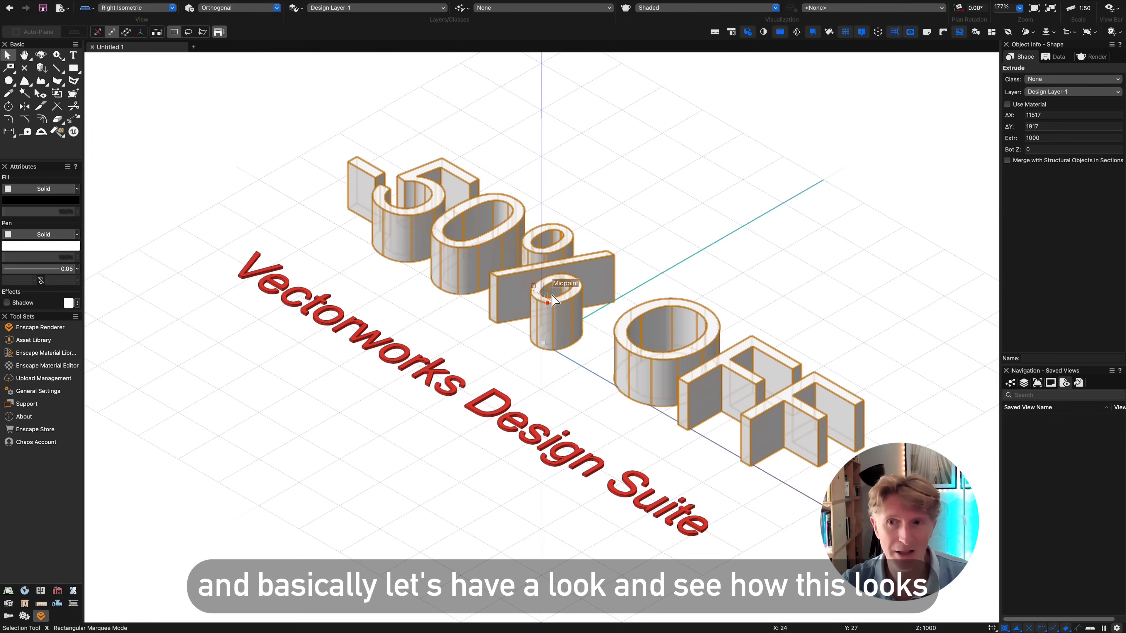
{"action": "double_click", "coordinate": [1060, 138]}
{"action": "type", "text": "500"}
{"action": "key", "text": "Return"}
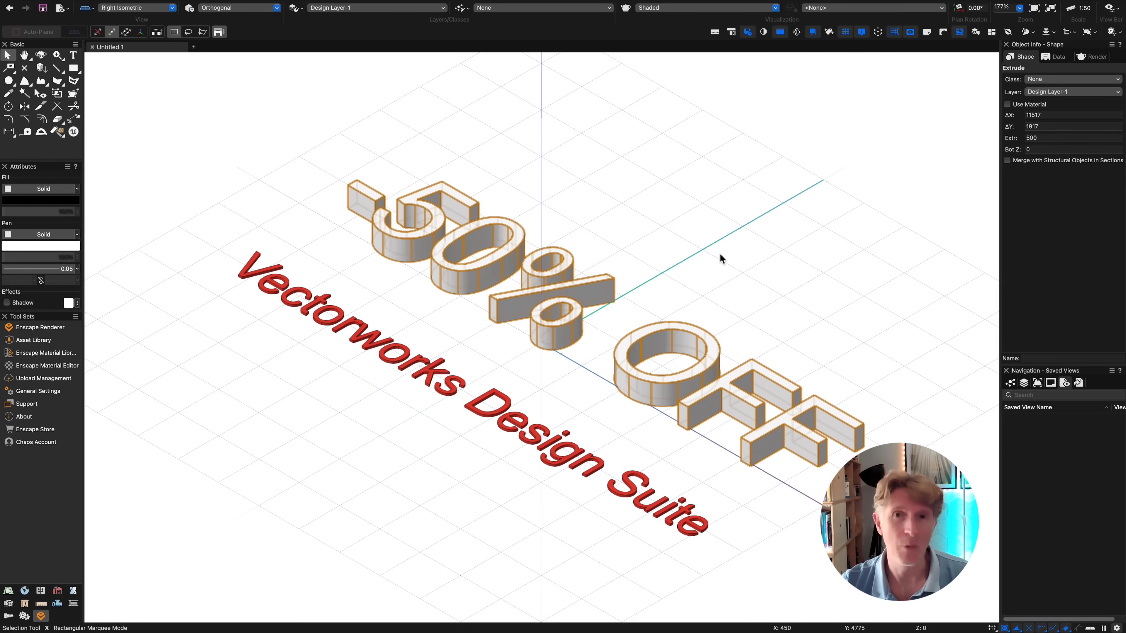
- Set the extrusion height of "Vectorworks Design Suite" to 300 mm and deselect it
{"action": "left_click", "coordinate": [505, 426]}
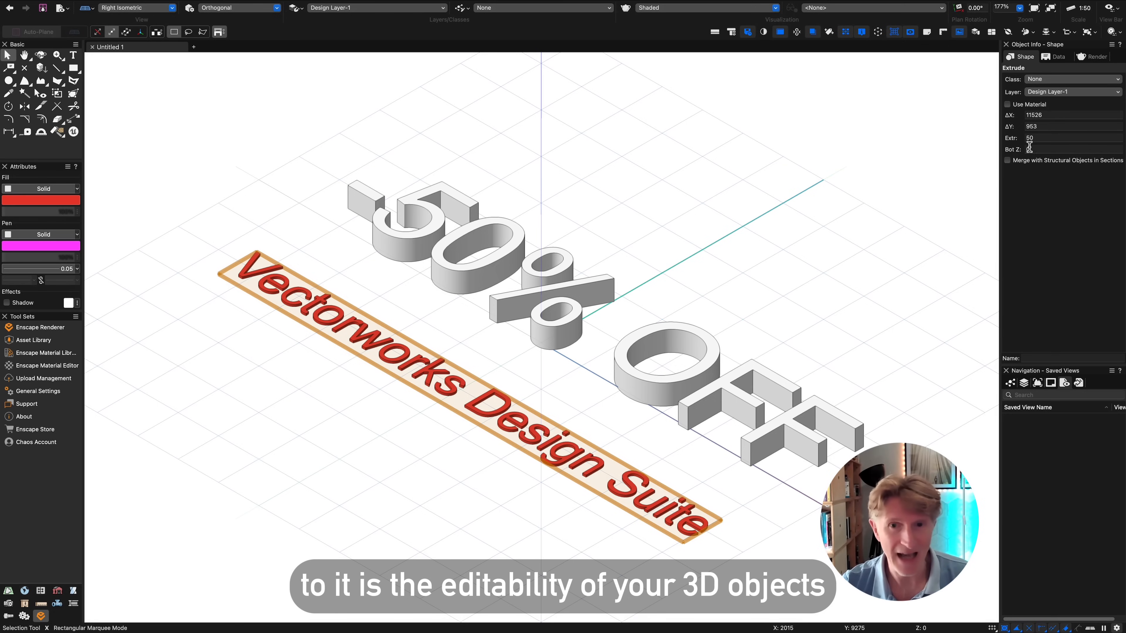
{"action": "double_click", "coordinate": [1039, 138]}
{"action": "type", "text": "300"}
{"action": "key", "text": "Return"}
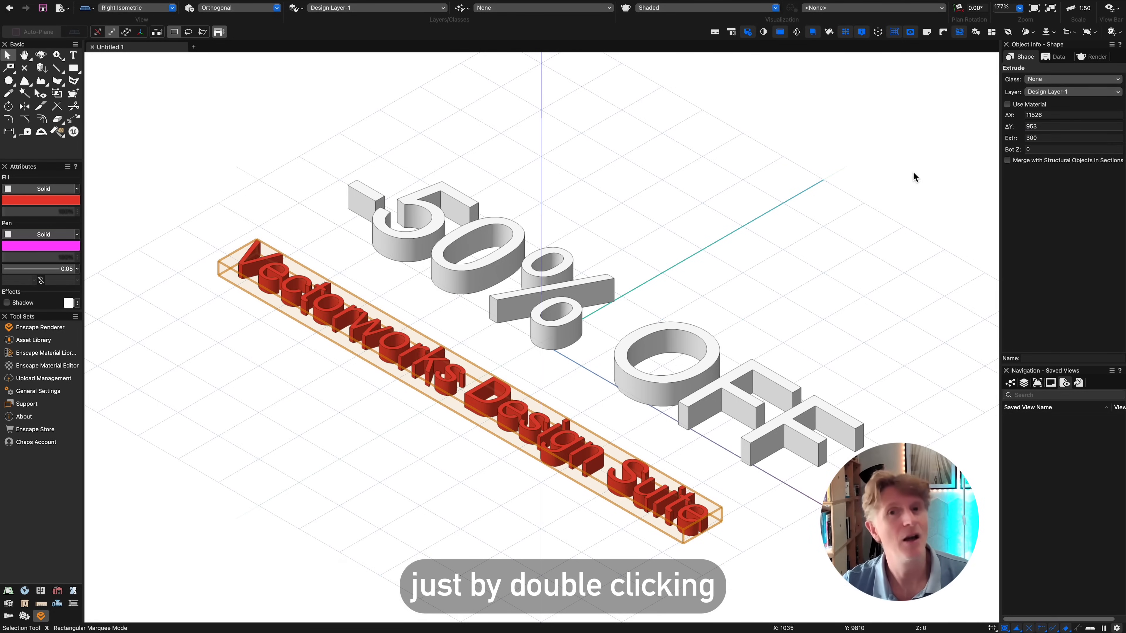
{"action": "left_click", "coordinate": [689, 225]}
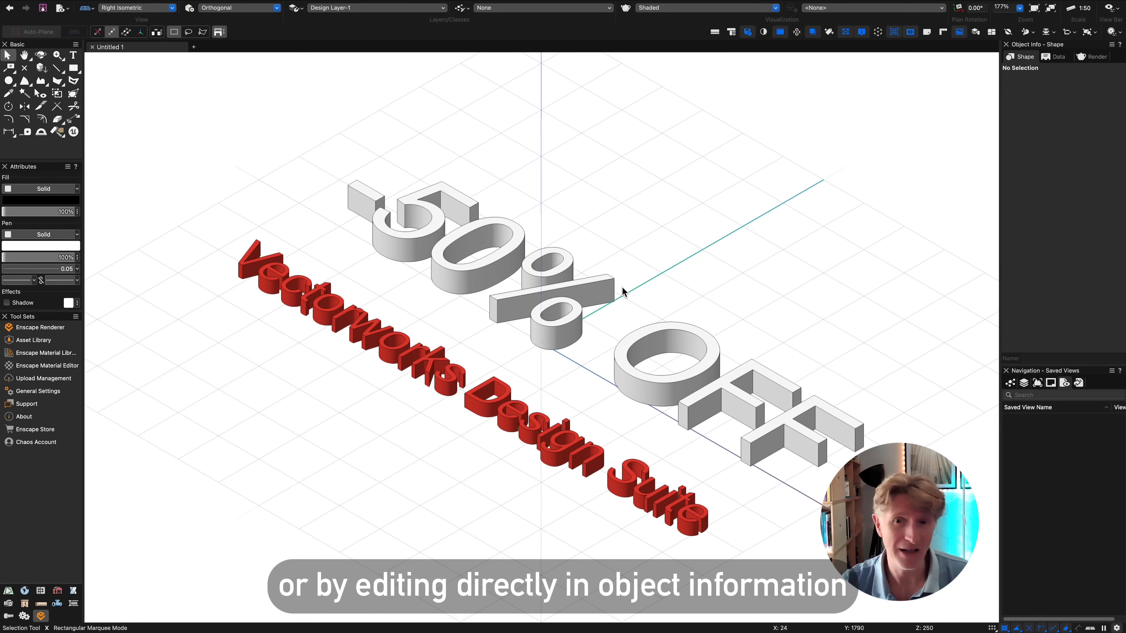
- In Top/Plan view, draw a rectangle from its centre at the origin, about 16,100 by 7,720 mm, around both lines of lettering
{"action": "key", "text": "super+5"}
{"action": "scroll", "coordinate": [663, 277], "scroll_direction": "down", "scroll_amount": 5}
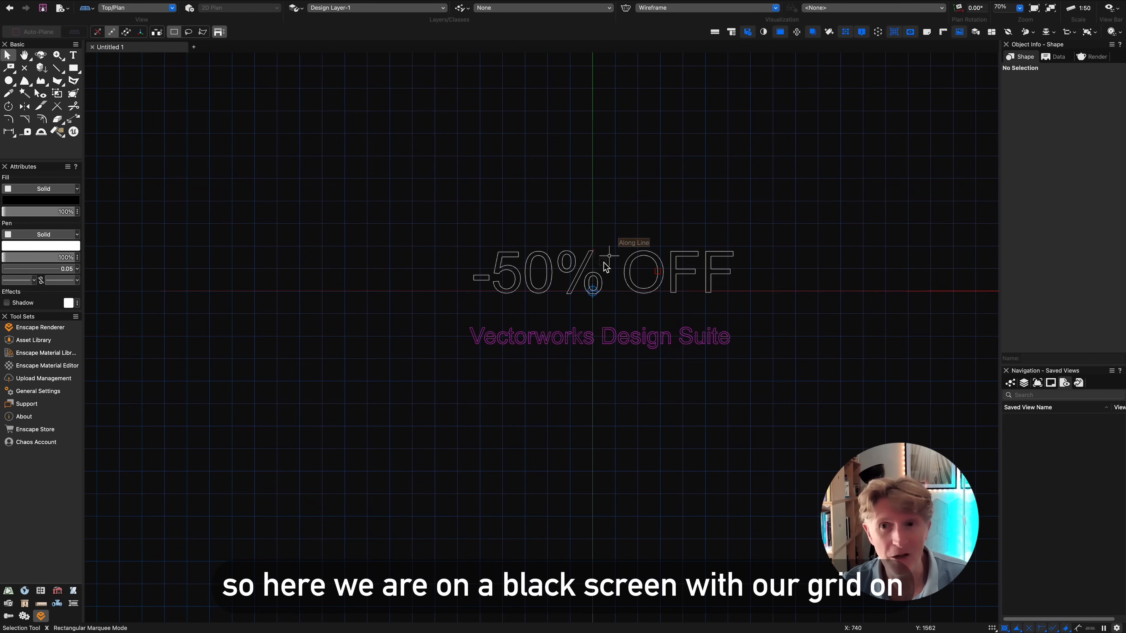
{"action": "scroll", "coordinate": [701, 202], "scroll_direction": "up", "scroll_amount": 3}
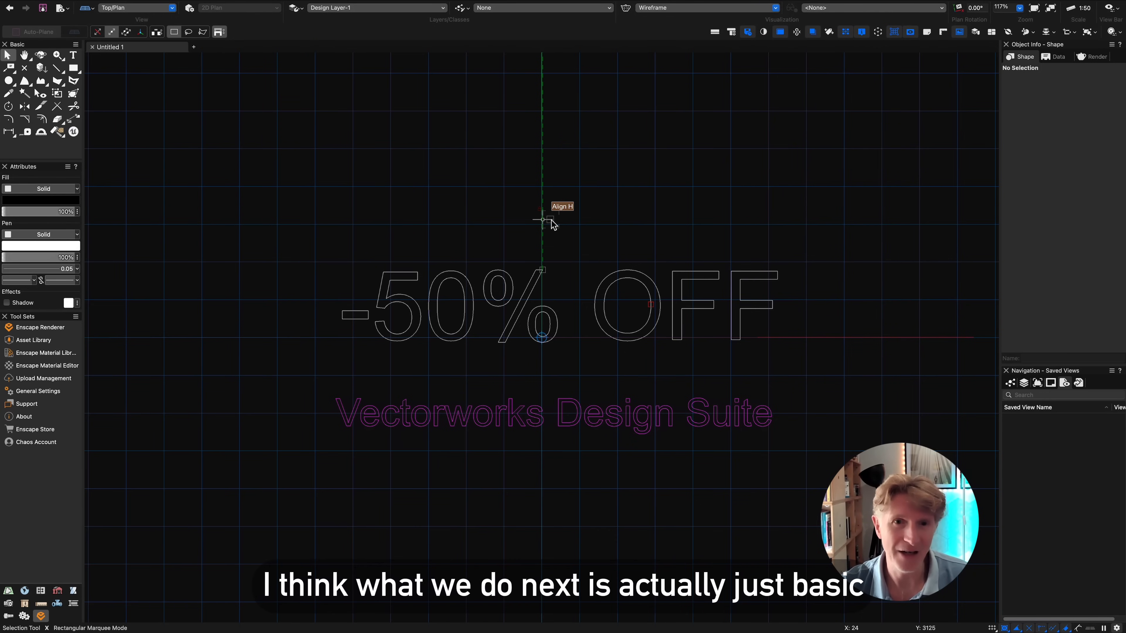
{"action": "key", "text": "4"}
{"action": "key", "text": "i"}
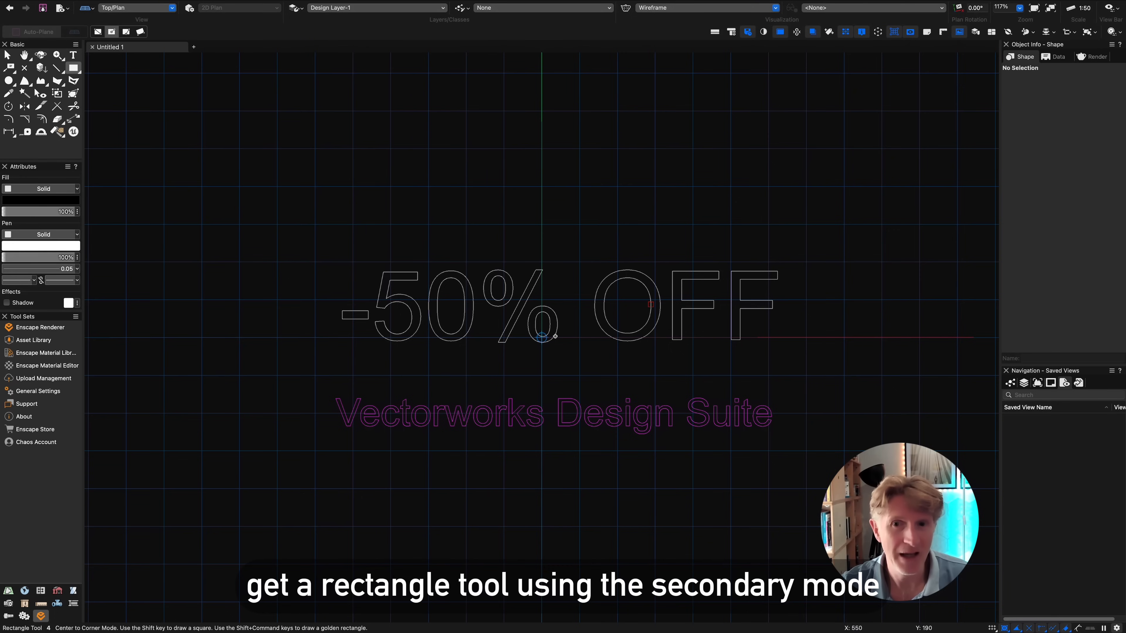
{"action": "left_click", "coordinate": [542, 338]}
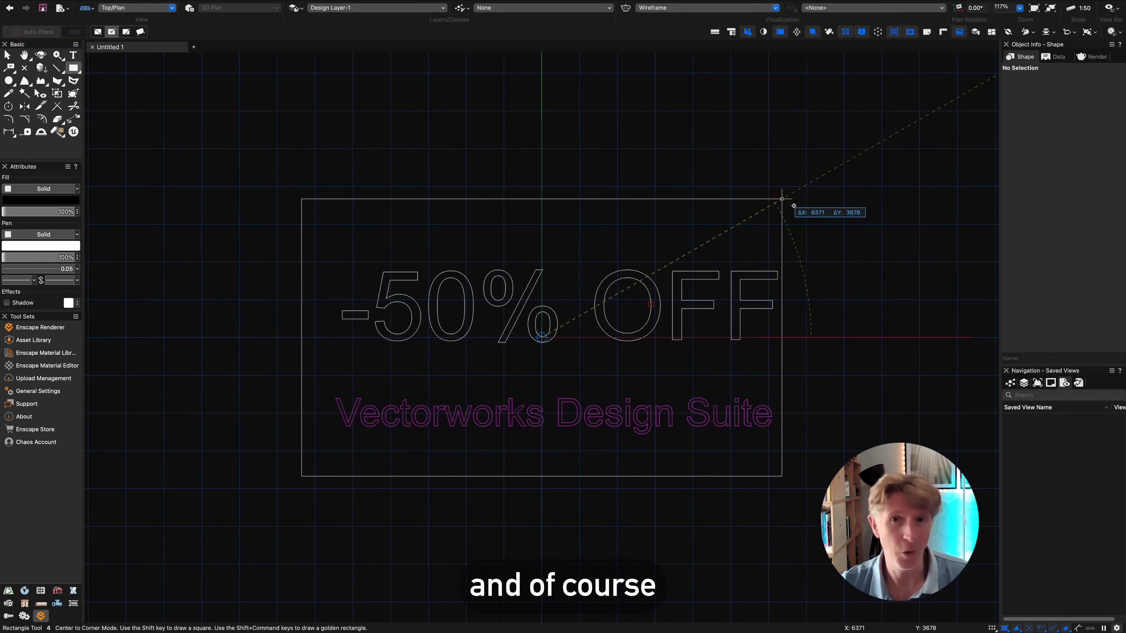
{"action": "left_click", "coordinate": [846, 192]}
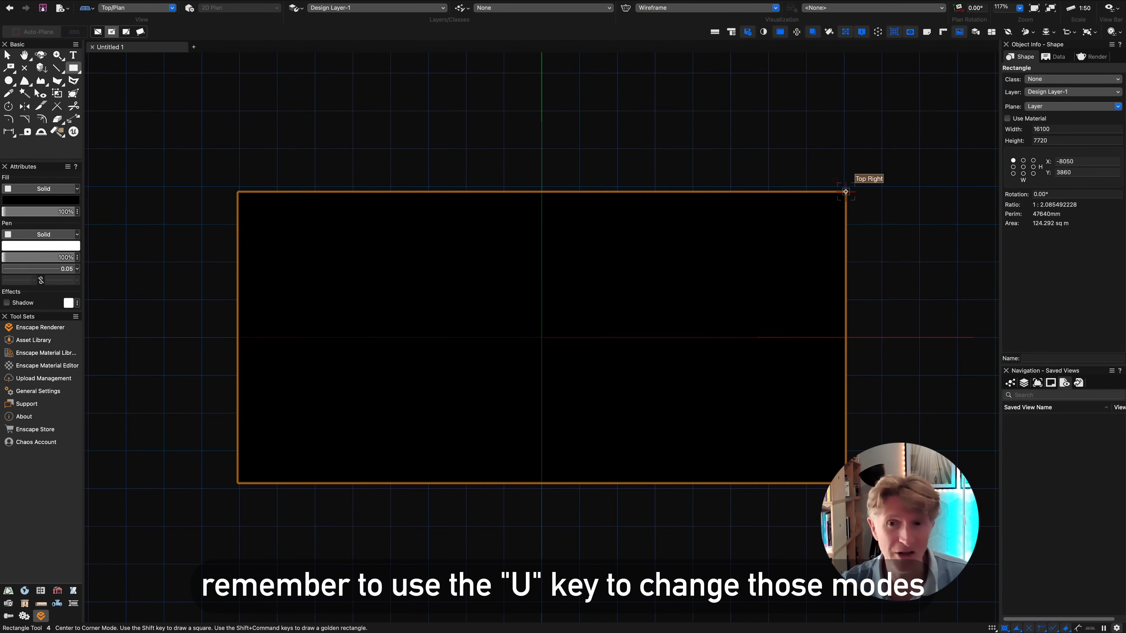
- Extrude the rectangle downwards by -100 mm as a base plate and show it in a Right Isometric view
{"action": "key", "text": "super+e"}
{"action": "type", "text": "-100"}
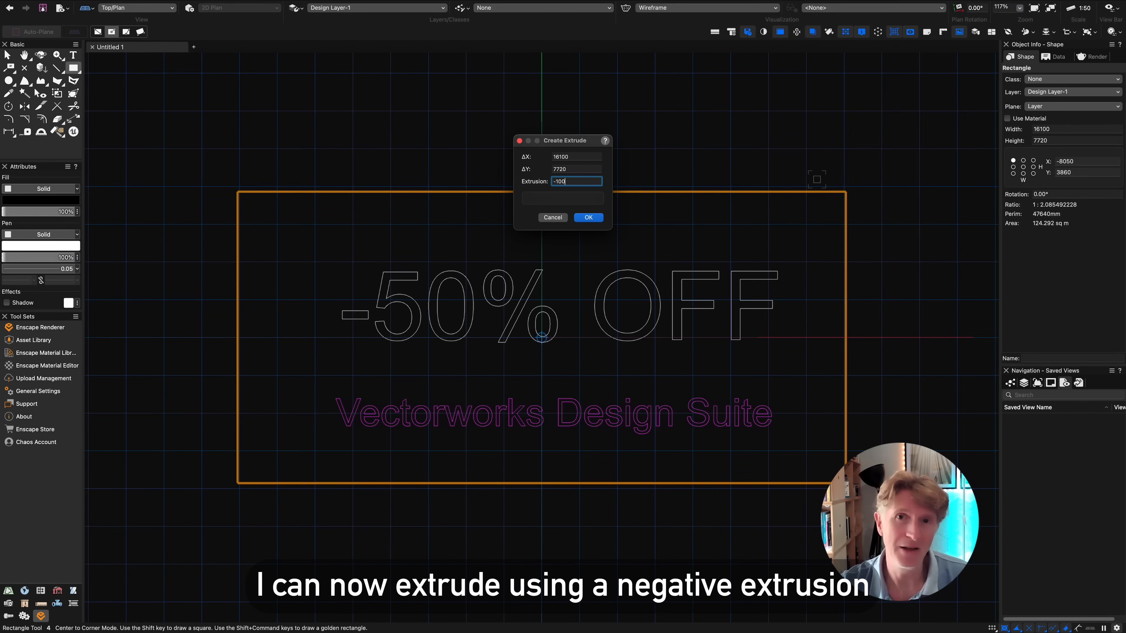
{"action": "key", "text": "Return"}
{"action": "key", "text": "KP_3"}
{"action": "key", "text": "x"}
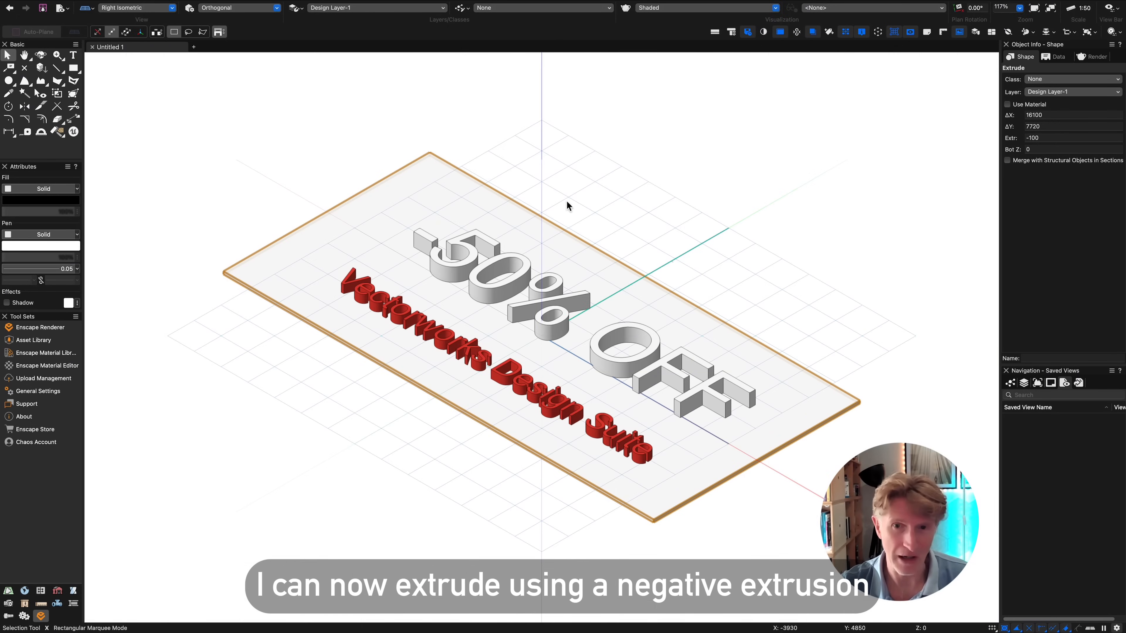
{"action": "left_click", "coordinate": [269, 199]}
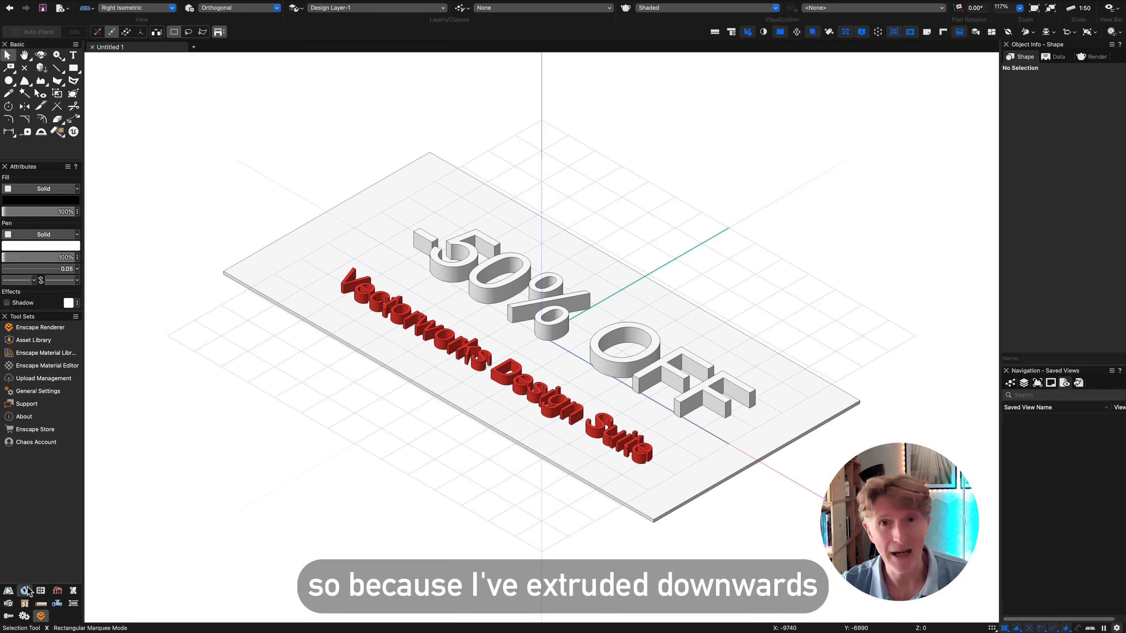
- Place a Heliodon beside the base plate, using London, United Kingdom as its location
{"action": "left_click", "coordinate": [8, 603]}
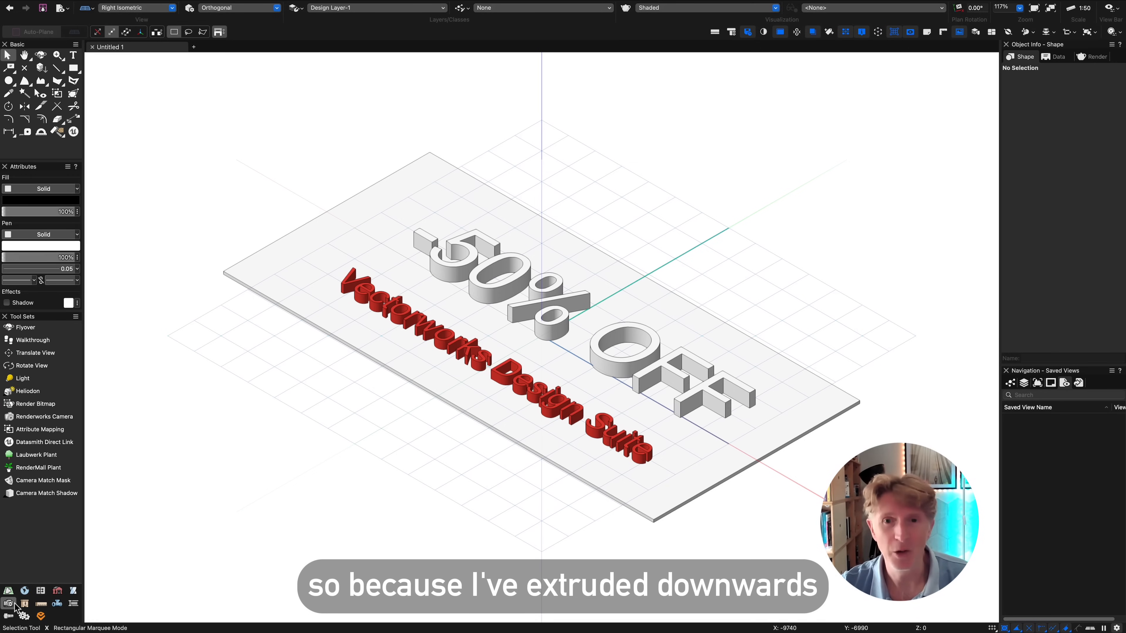
{"action": "left_click", "coordinate": [19, 393]}
{"action": "left_click", "coordinate": [297, 348]}
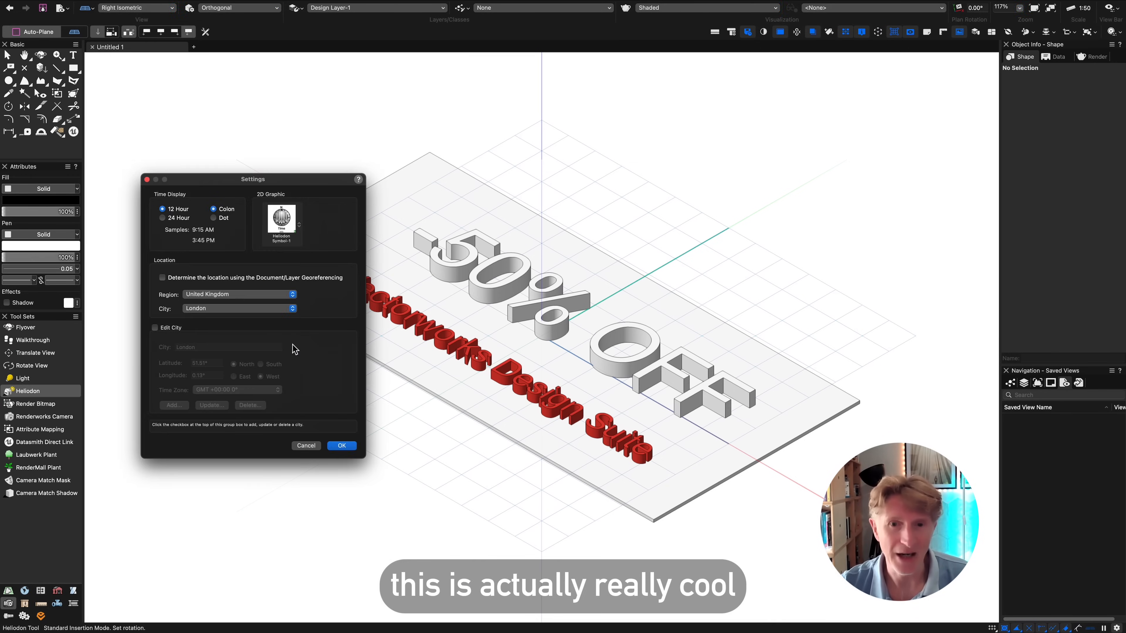
{"action": "left_click", "coordinate": [353, 449]}
{"action": "key", "text": "x"}
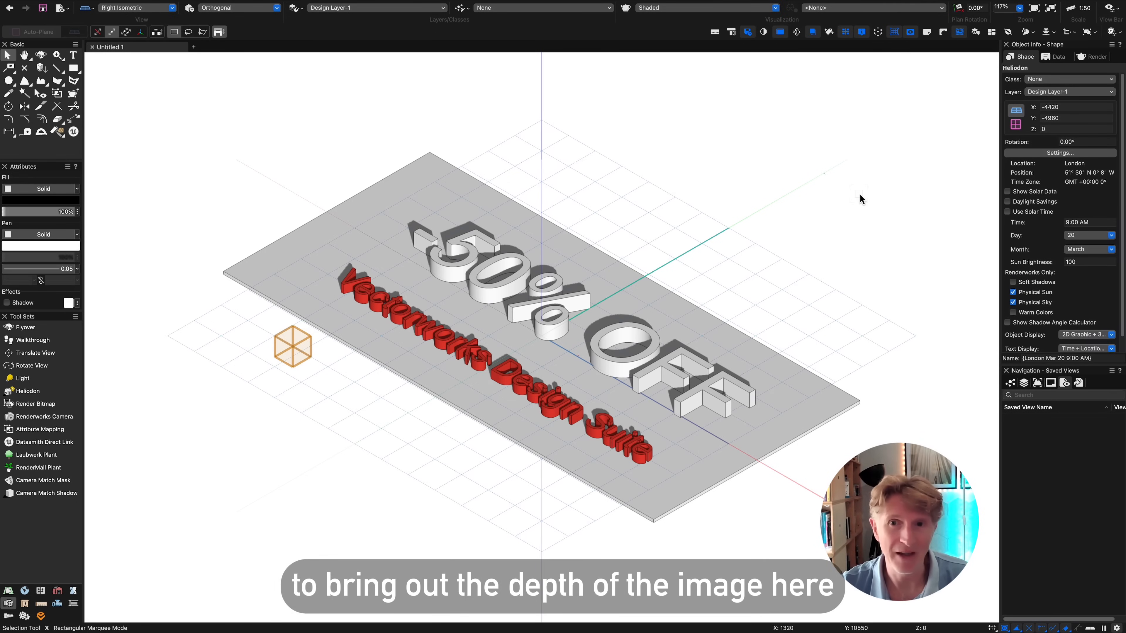
- In Top view, review the general, camera and quality settings in the Shaded render options, including shadows
{"action": "key", "text": "5"}
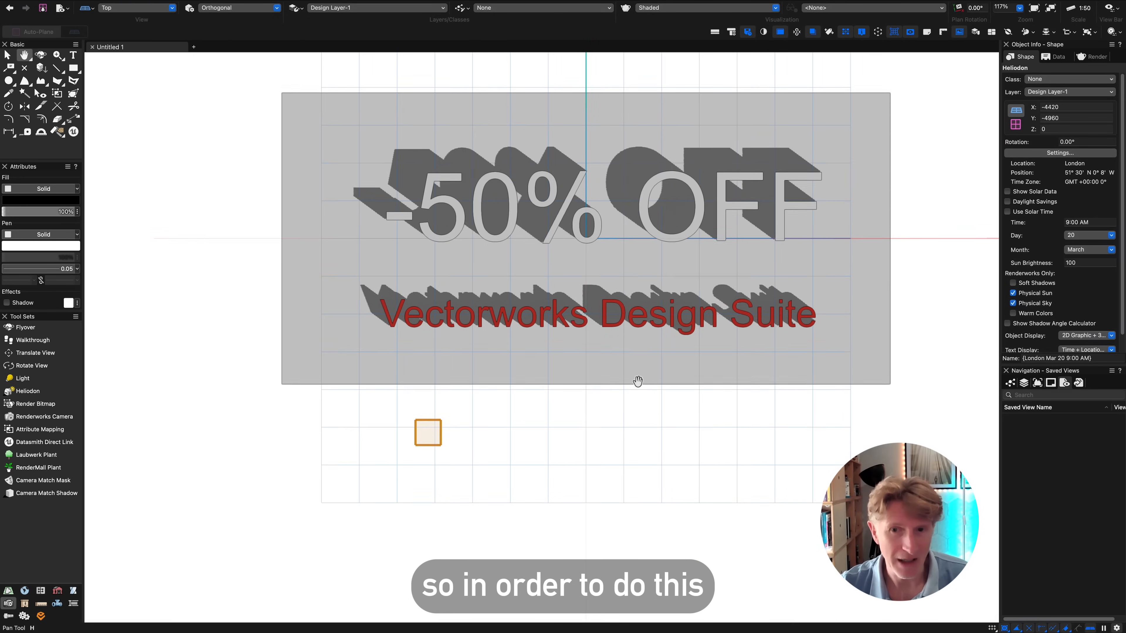
{"action": "left_click", "coordinate": [702, 8]}
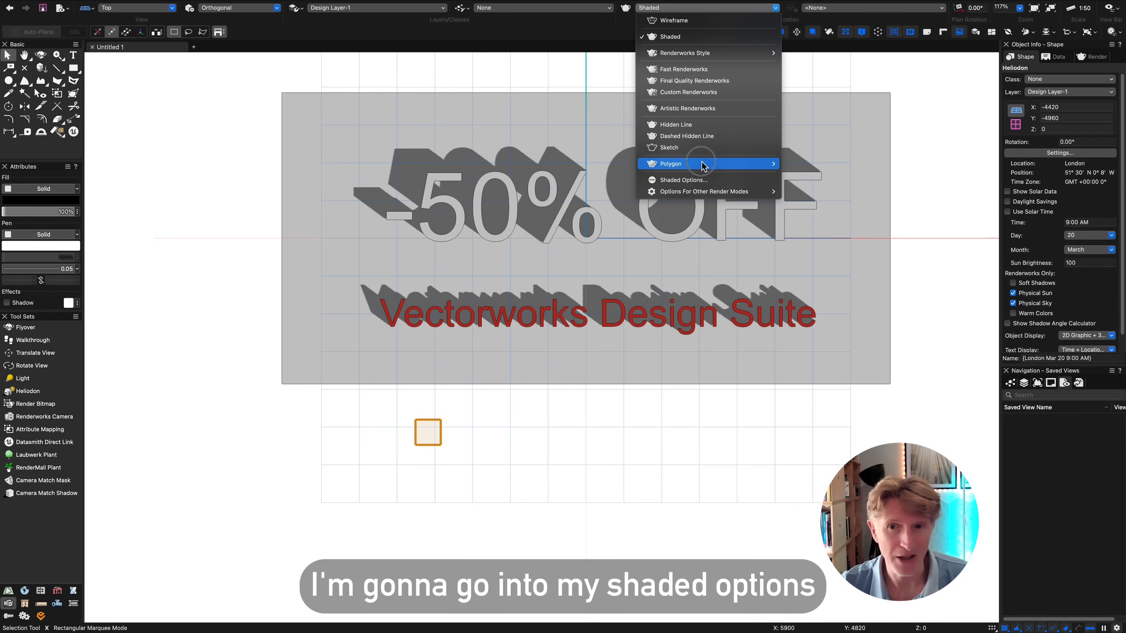
{"action": "left_click", "coordinate": [699, 181]}
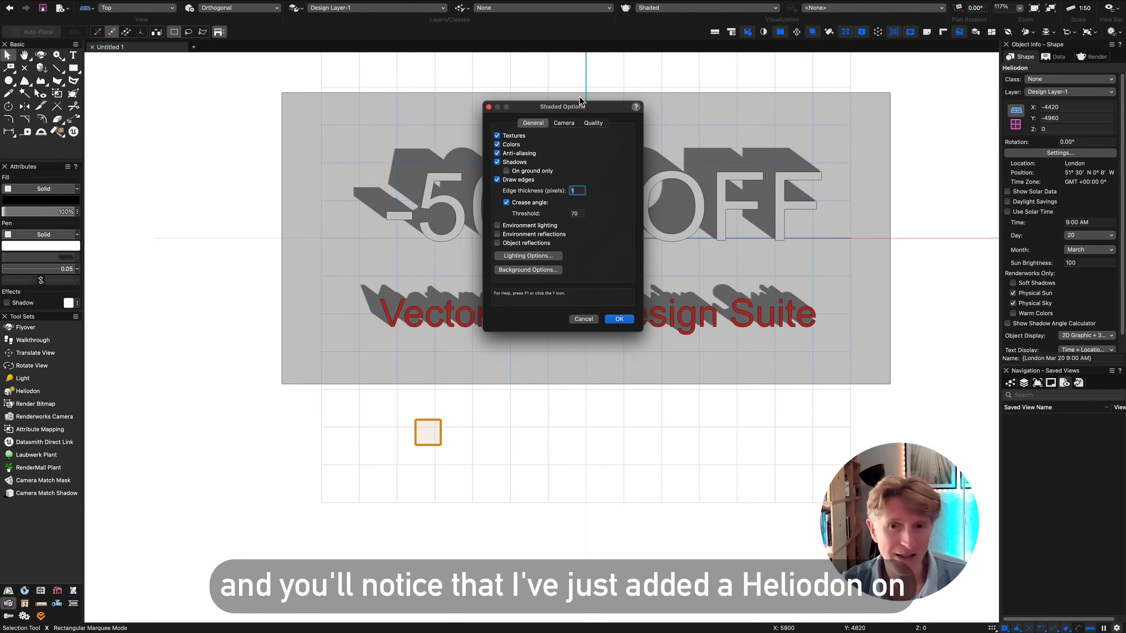
{"action": "left_click", "coordinate": [591, 123]}
{"action": "left_click", "coordinate": [561, 123]}
{"action": "left_click", "coordinate": [532, 122]}
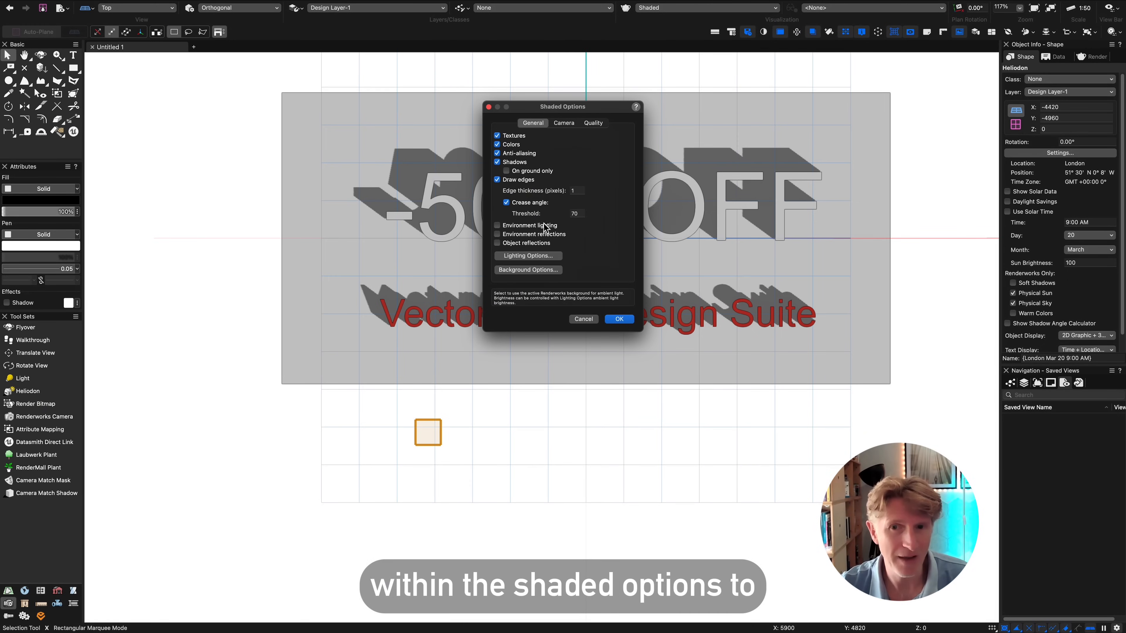
{"action": "left_click", "coordinate": [619, 319]}
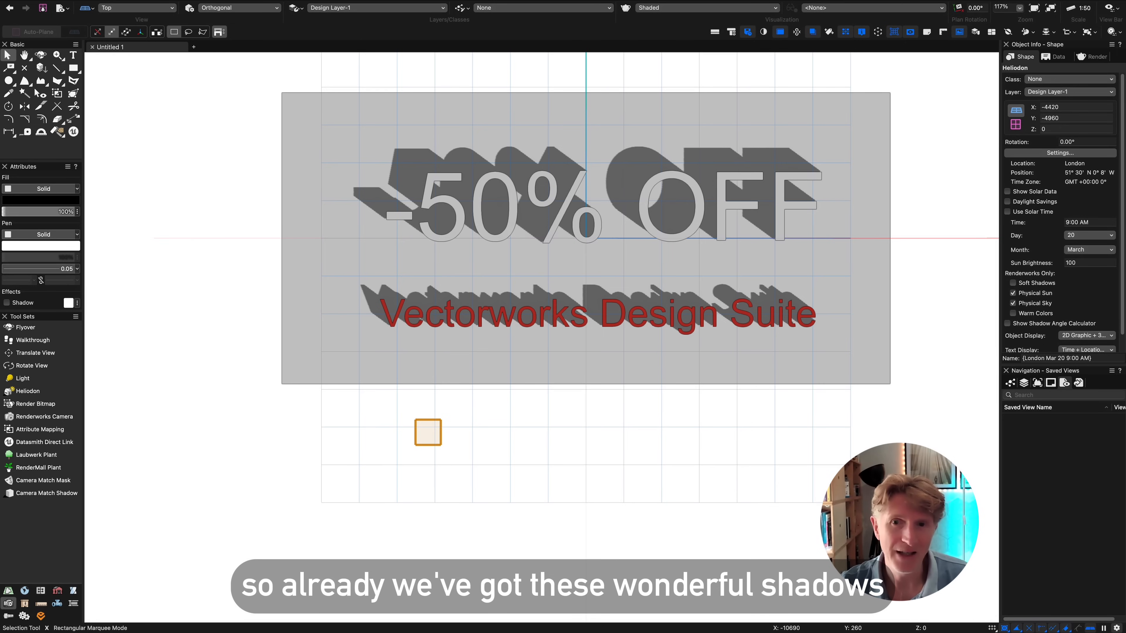
- Search the Resource Manager's Renderworks Textures for "chrome" and move its window clear of the lettering
{"action": "key", "text": "super+r"}
{"action": "left_click", "coordinate": [726, 181]}
{"action": "type", "text": "c"}
{"action": "key", "text": "Return"}
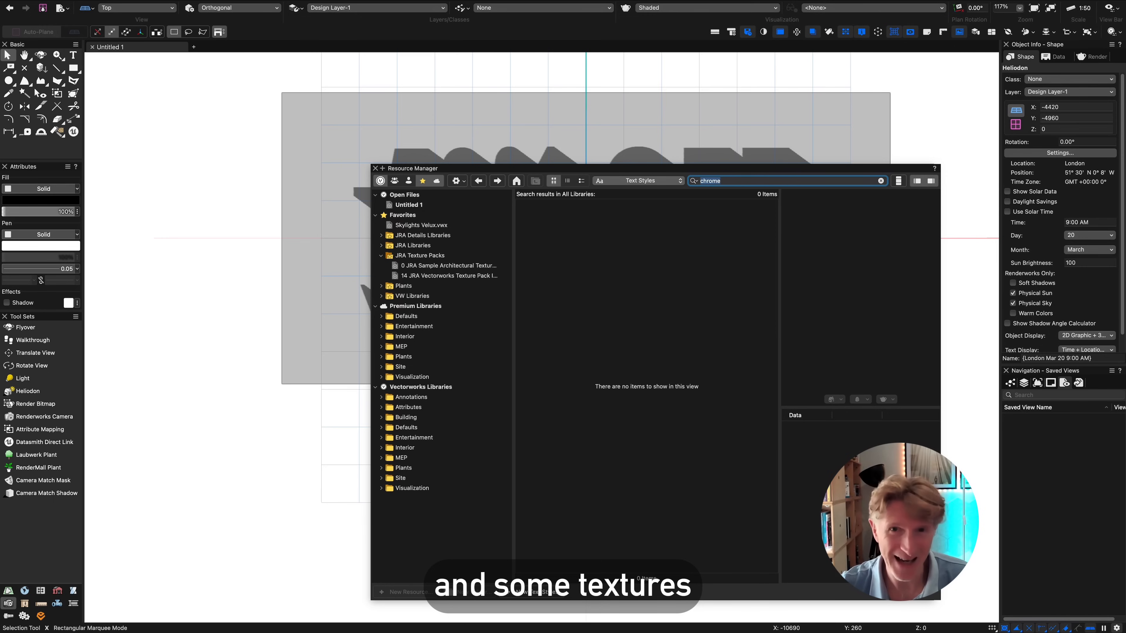
{"action": "left_click", "coordinate": [663, 181]}
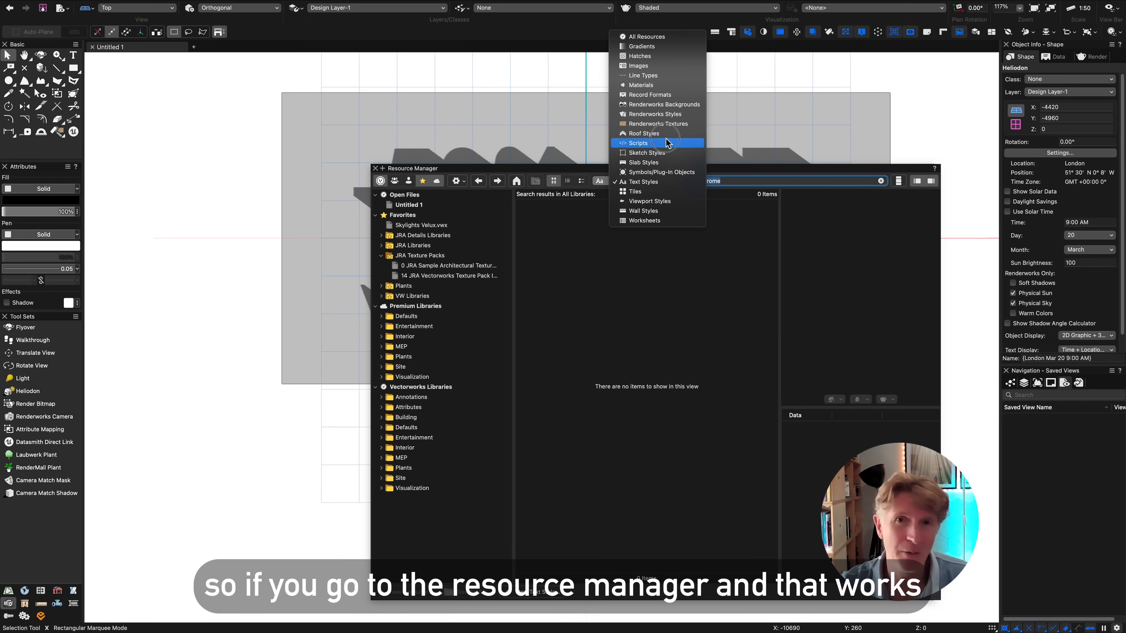
{"action": "left_click", "coordinate": [669, 125]}
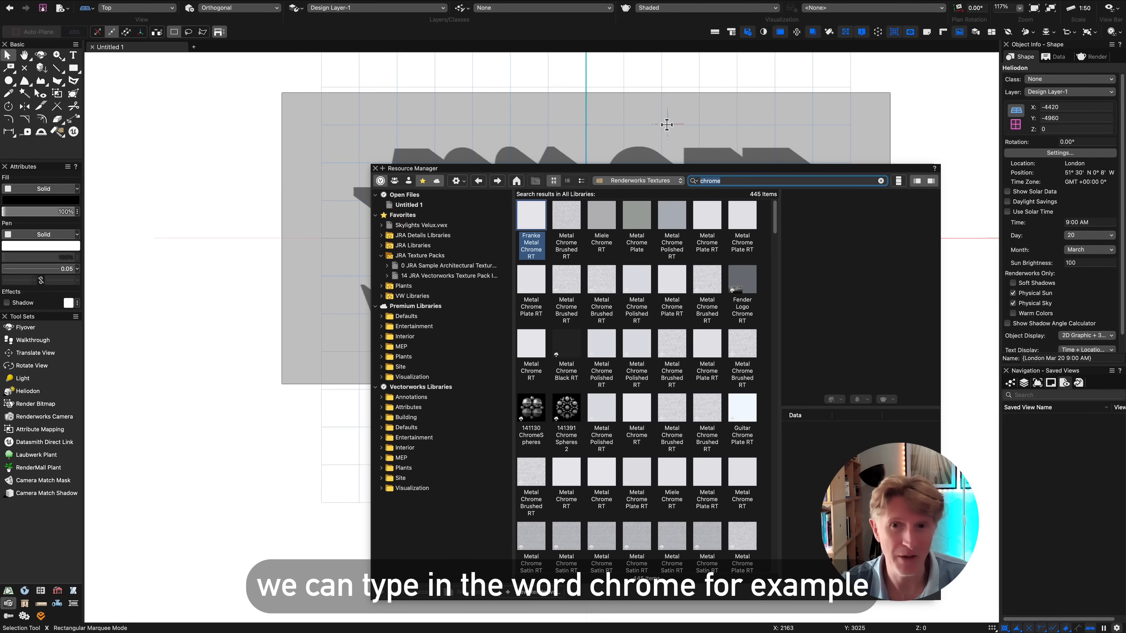
{"action": "left_click_drag", "start_coordinate": [595, 173], "coordinate": [312, 362]}
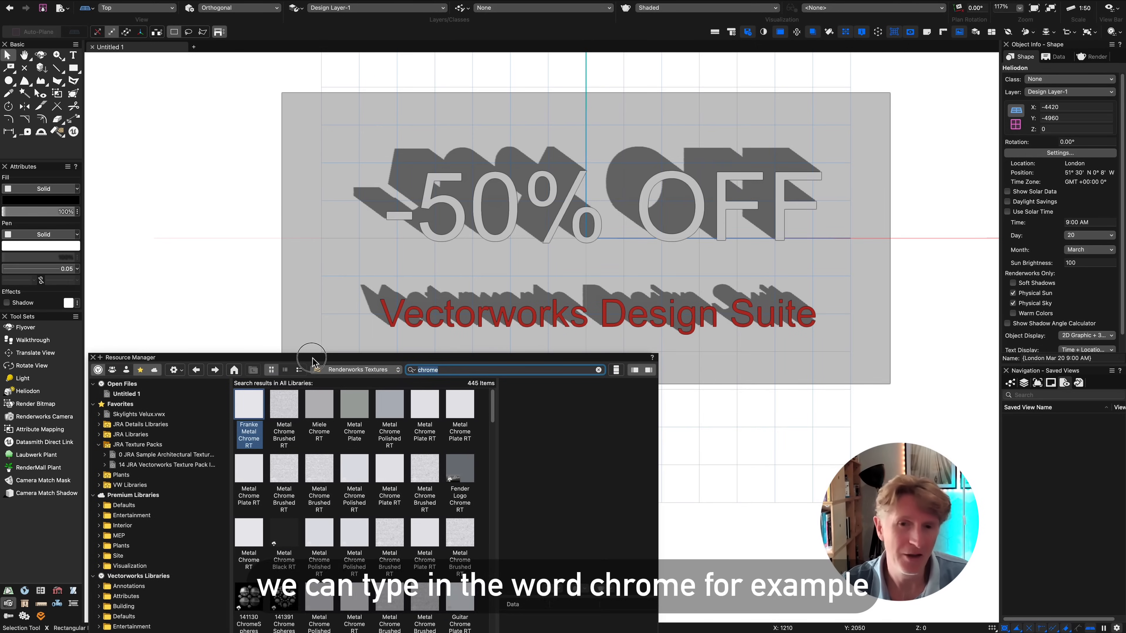
- Apply the Metal Chrome Brushed RT texture to the base plate and Metal Chrome Plate RT to the "-50% OFF" lettering
{"action": "mouse_move", "coordinate": [278, 403]}
{"action": "left_mouse_down"}
{"action": "mouse_move", "coordinate": [433, 373]}
{"action": "mouse_move", "coordinate": [804, 254]}
{"action": "mouse_move", "coordinate": [855, 254]}
{"action": "mouse_move", "coordinate": [855, 284]}
{"action": "left_mouse_up"}
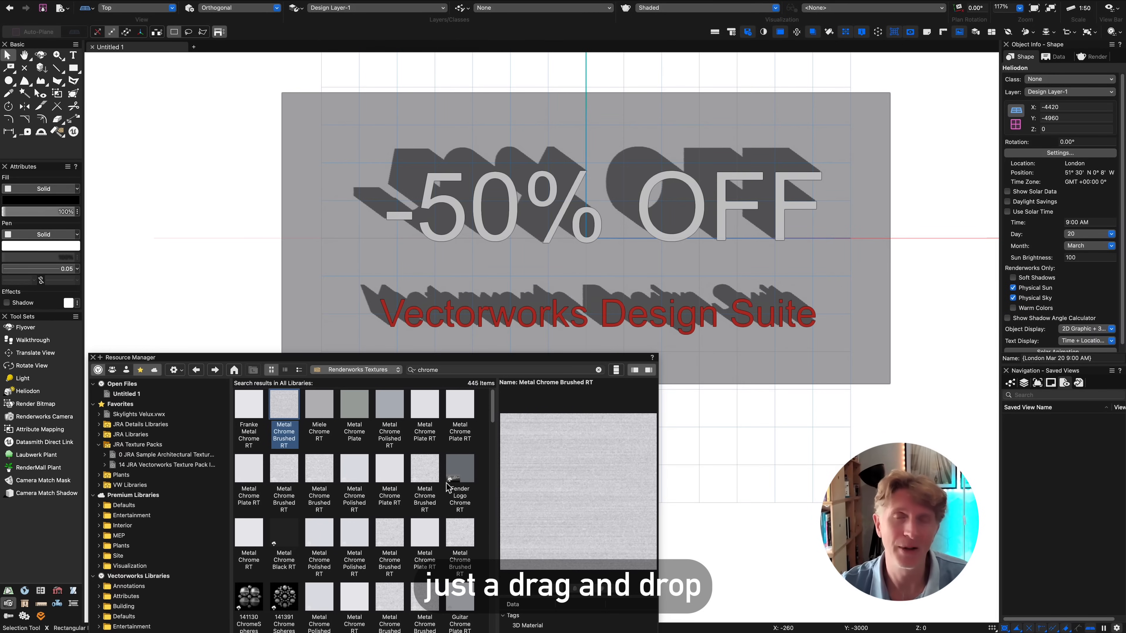
{"action": "left_click_drag", "start_coordinate": [398, 469], "coordinate": [504, 189]}
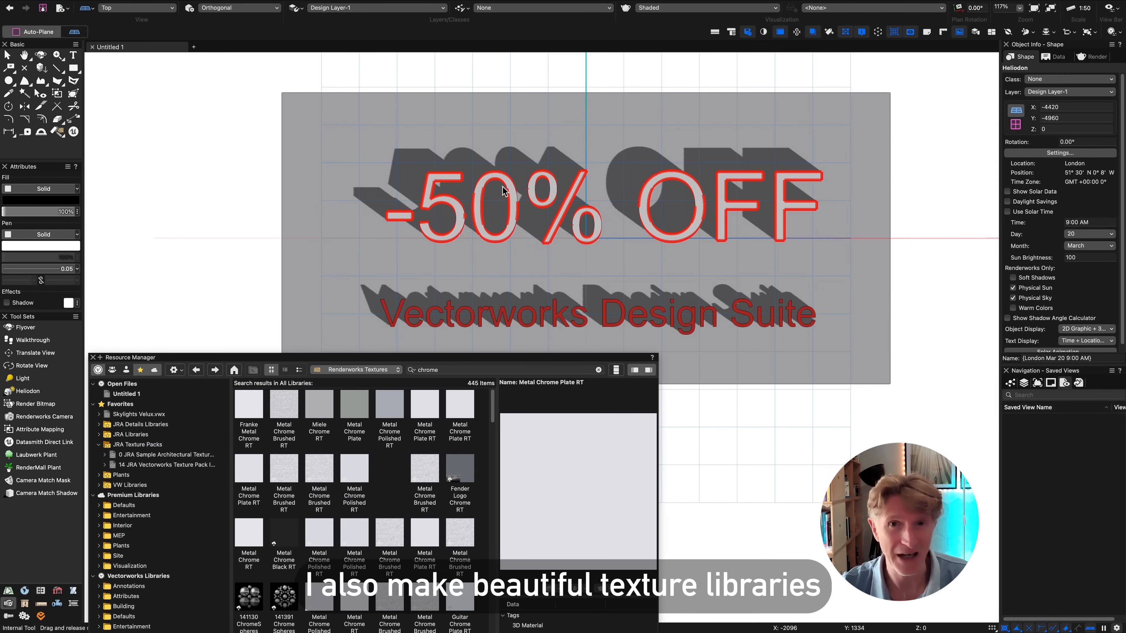
{"action": "left_click_drag", "start_coordinate": [504, 181], "coordinate": [503, 181]}
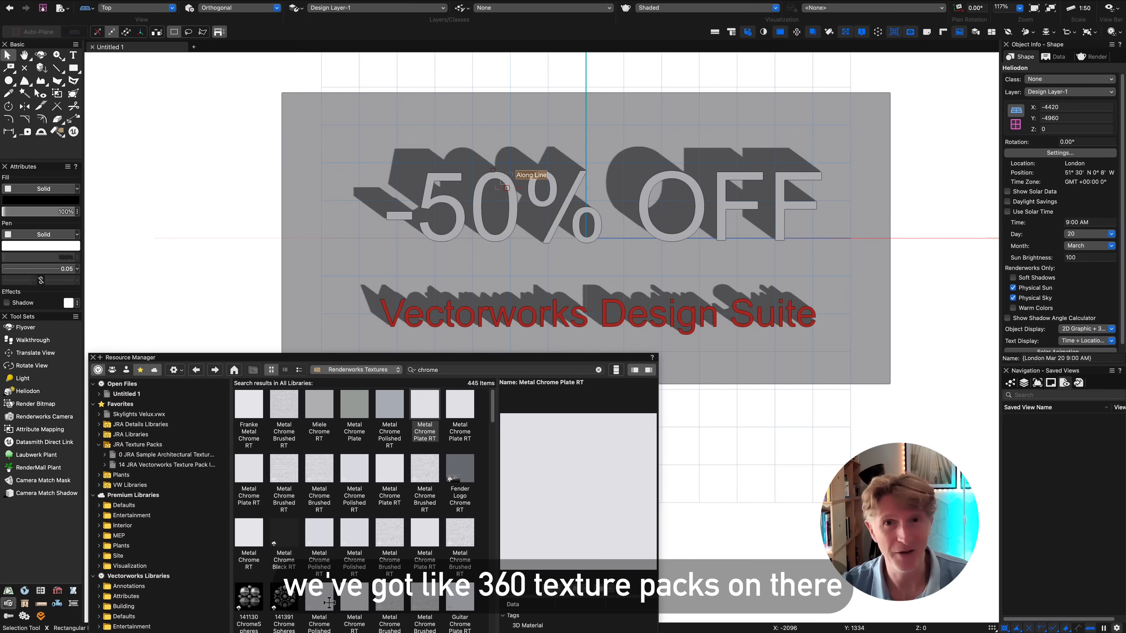
{"action": "scroll", "coordinate": [306, 539], "scroll_direction": "down", "scroll_amount": 8}
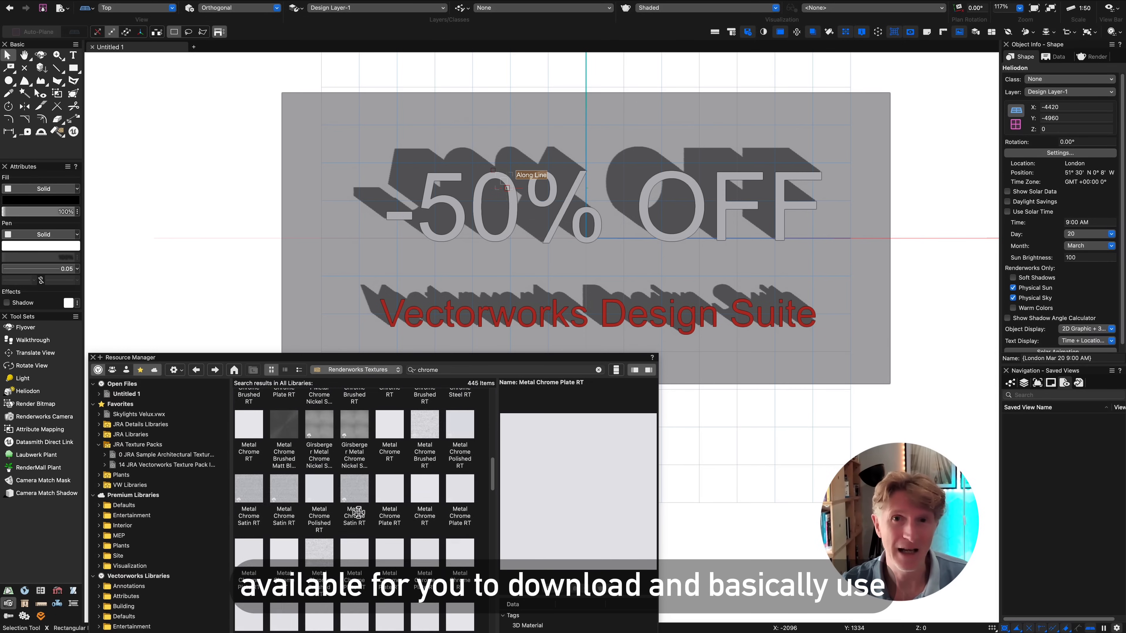
- Apply the Metal Chrome Brushed Matt Black RT texture to the "Vectorworks Design Suite" lettering, then close the Resource Manager and clear the selection
{"action": "scroll", "coordinate": [359, 512], "scroll_direction": "up", "scroll_amount": 5}
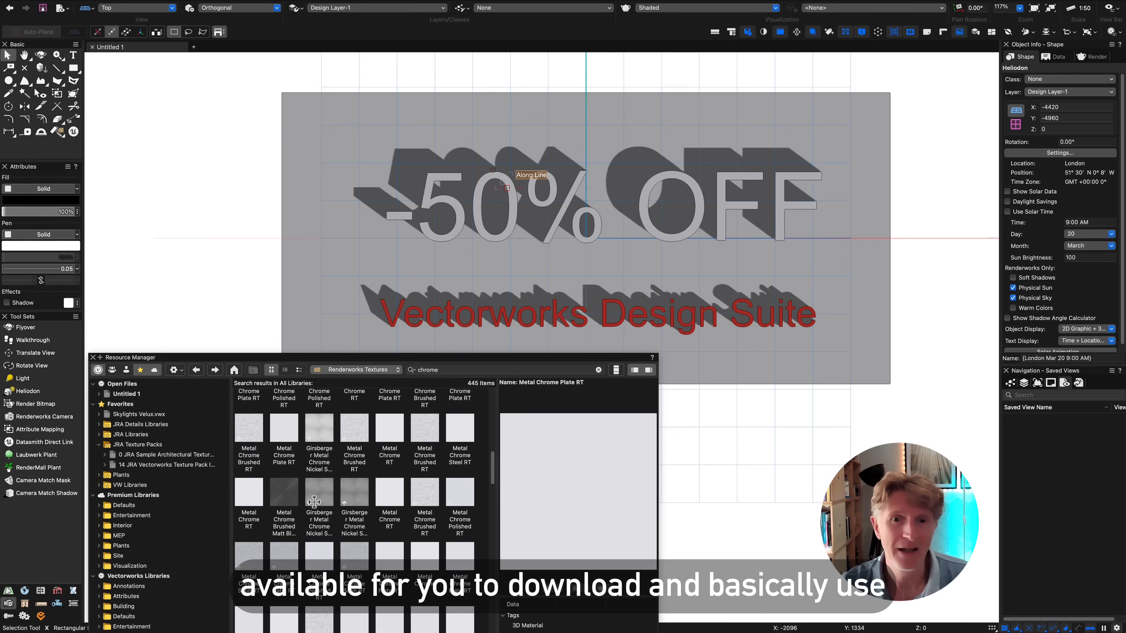
{"action": "mouse_move", "coordinate": [284, 492]}
{"action": "left_mouse_down"}
{"action": "mouse_move", "coordinate": [470, 316]}
{"action": "mouse_move", "coordinate": [487, 314]}
{"action": "left_mouse_up"}
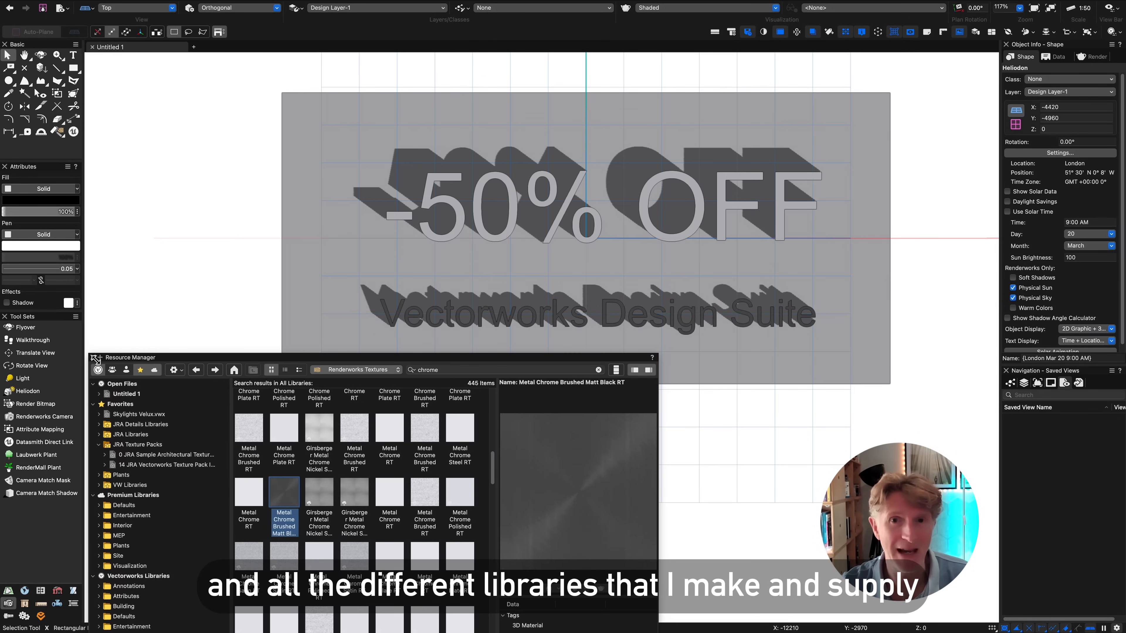
{"action": "left_click", "coordinate": [95, 357]}
{"action": "left_click", "coordinate": [227, 250]}
- In Right Isometric view, enable environment lighting, environment reflections and object reflections in the Shaded render options
{"action": "key", "text": "3"}
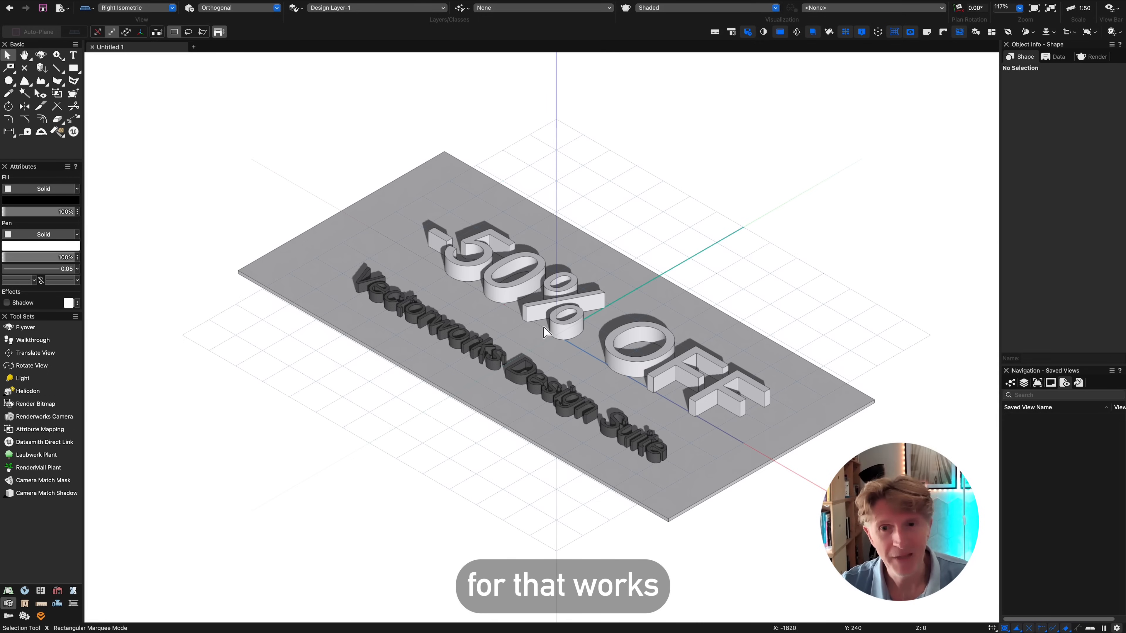
{"action": "scroll", "coordinate": [550, 348], "scroll_direction": "up", "scroll_amount": 3}
{"action": "left_click", "coordinate": [700, 9]}
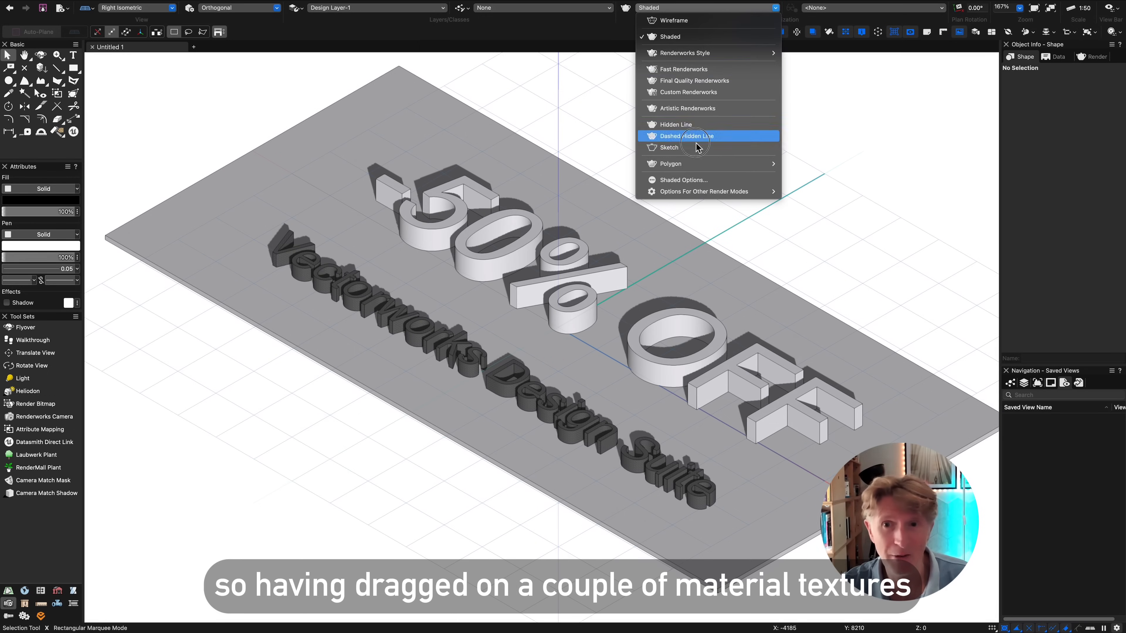
{"action": "left_click", "coordinate": [694, 177]}
{"action": "left_click", "coordinate": [509, 226]}
{"action": "left_click", "coordinate": [505, 235]}
{"action": "left_click", "coordinate": [499, 244]}
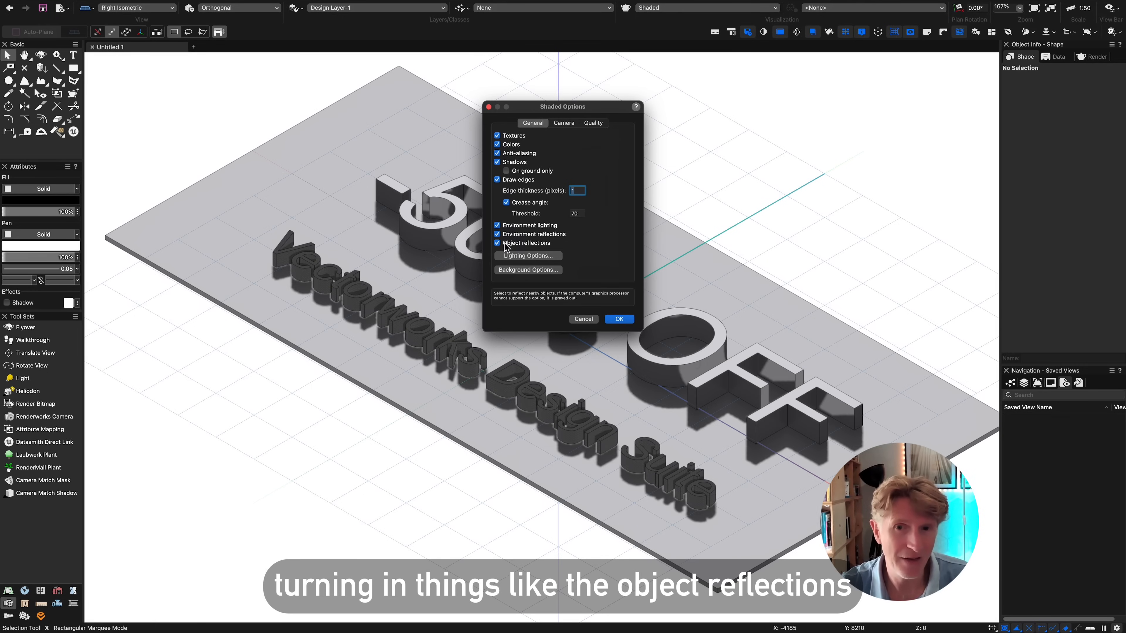
{"action": "left_click", "coordinate": [620, 319]}
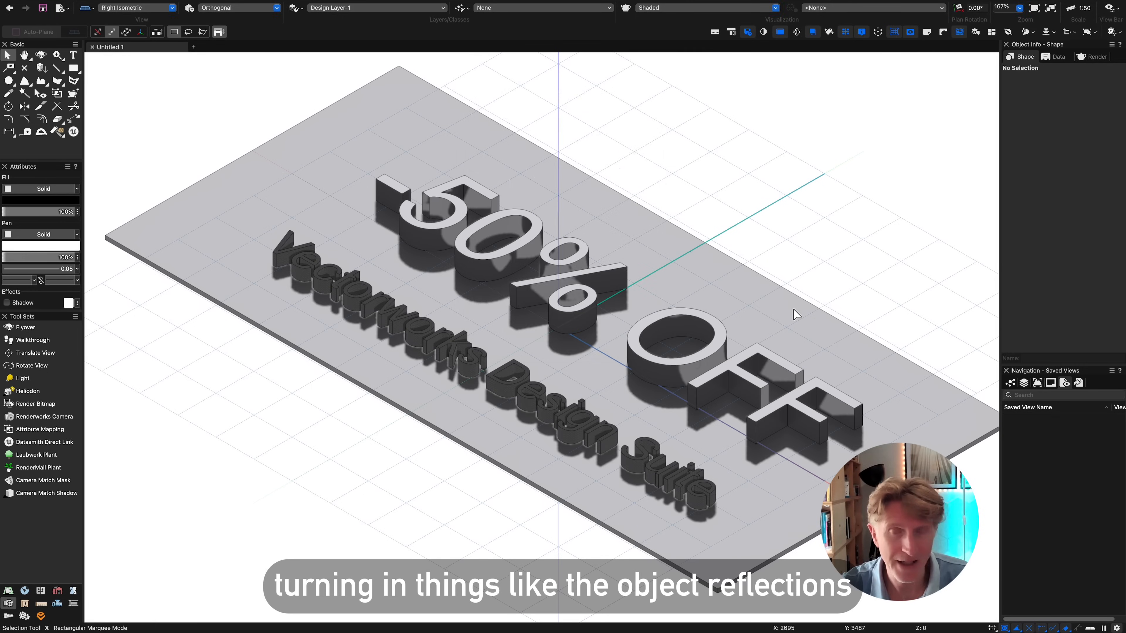
- Orbit the sign with the Flyover tool to examine the reflections on the lettering and base plate, ending in Top view
{"action": "key", "text": "shift+c"}
{"action": "left_click_drag", "start_coordinate": [557, 375], "coordinate": [658, 344]}
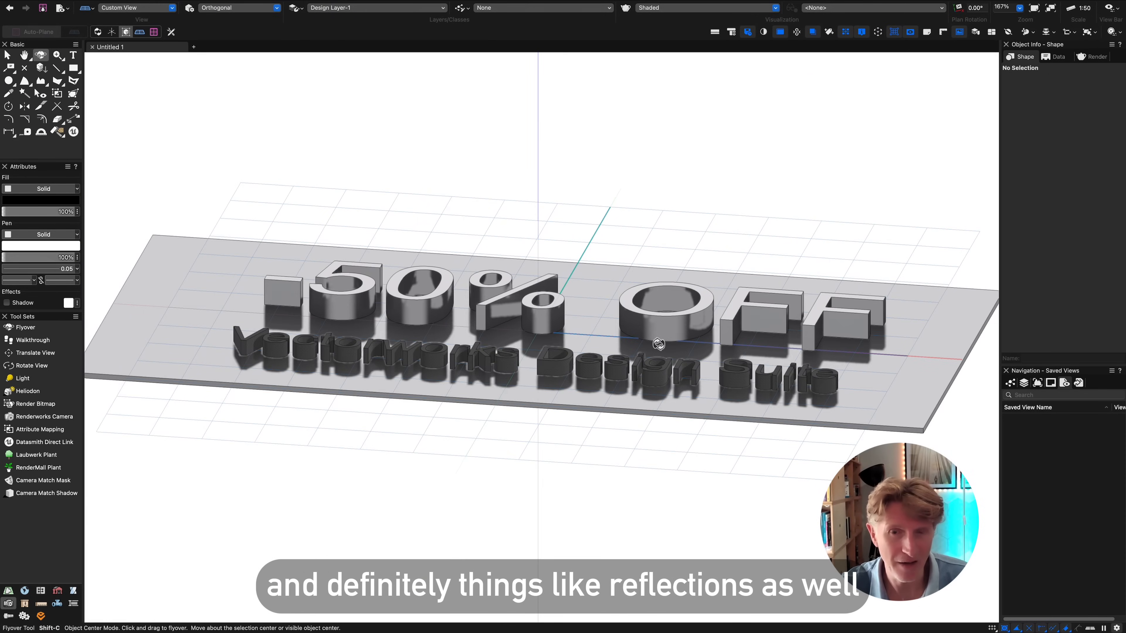
{"action": "key", "text": "5"}
{"action": "scroll", "coordinate": [574, 330], "scroll_direction": "down", "scroll_amount": 3}
{"action": "key", "text": "x"}
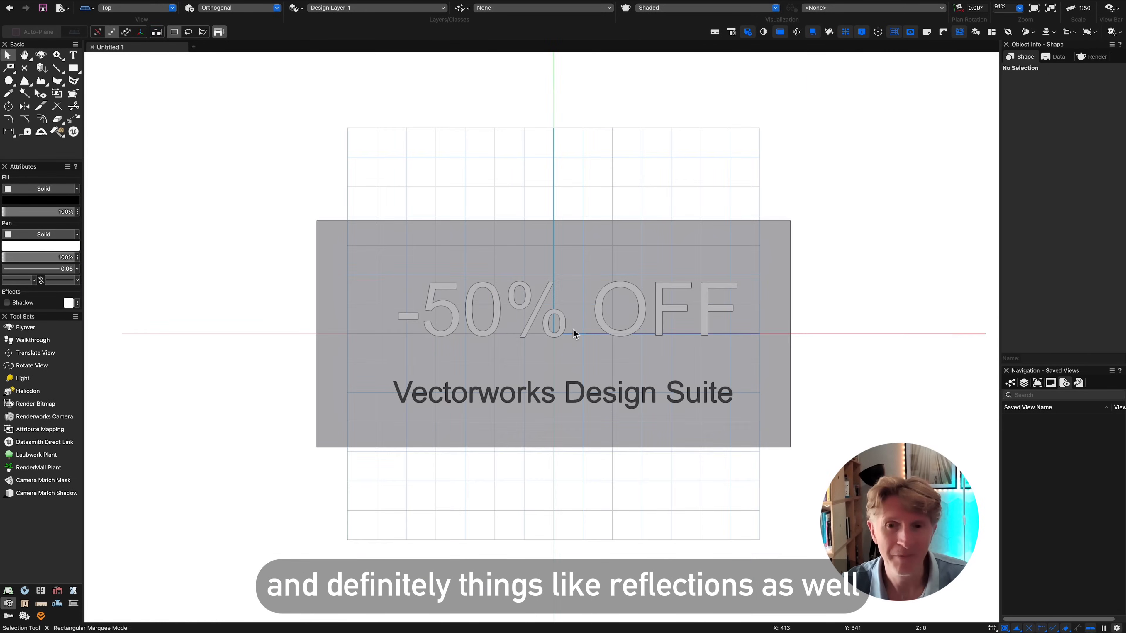
- In Top/Plan view, move the Heliodon just below the middle of the base plate with a 90° rotation, and open its month setting
{"action": "key", "text": "0"}
{"action": "left_click_drag", "start_coordinate": [425, 481], "coordinate": [557, 476]}
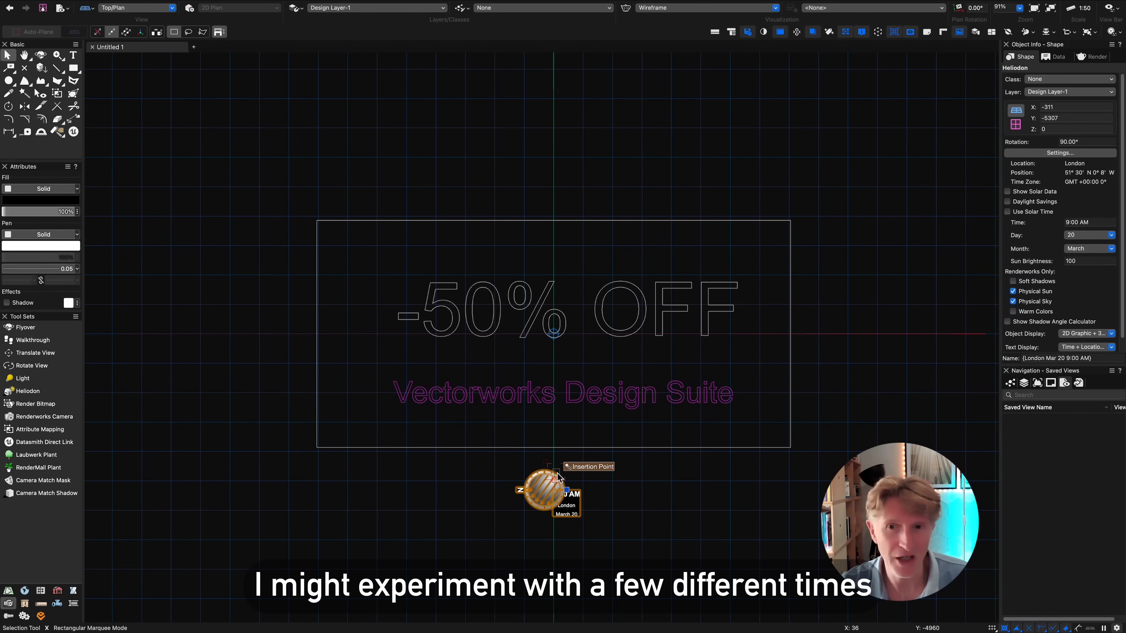
{"action": "key", "text": "3"}
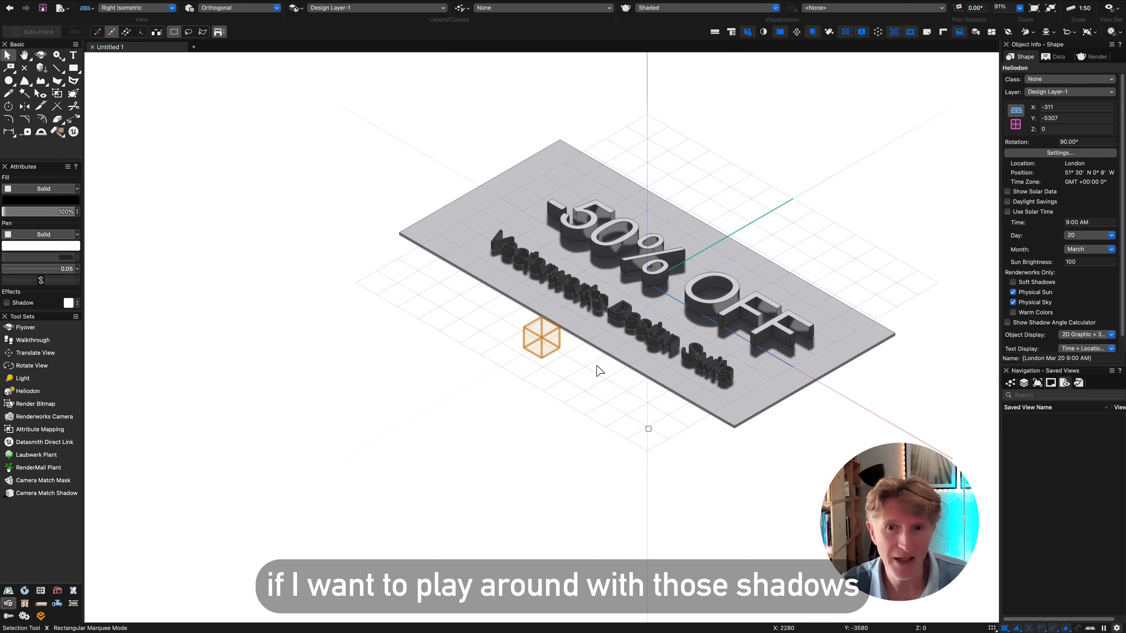
{"action": "key", "text": "shift+c"}
{"action": "left_click_drag", "start_coordinate": [611, 353], "coordinate": [618, 351]}
{"action": "left_click", "coordinate": [1095, 250]}
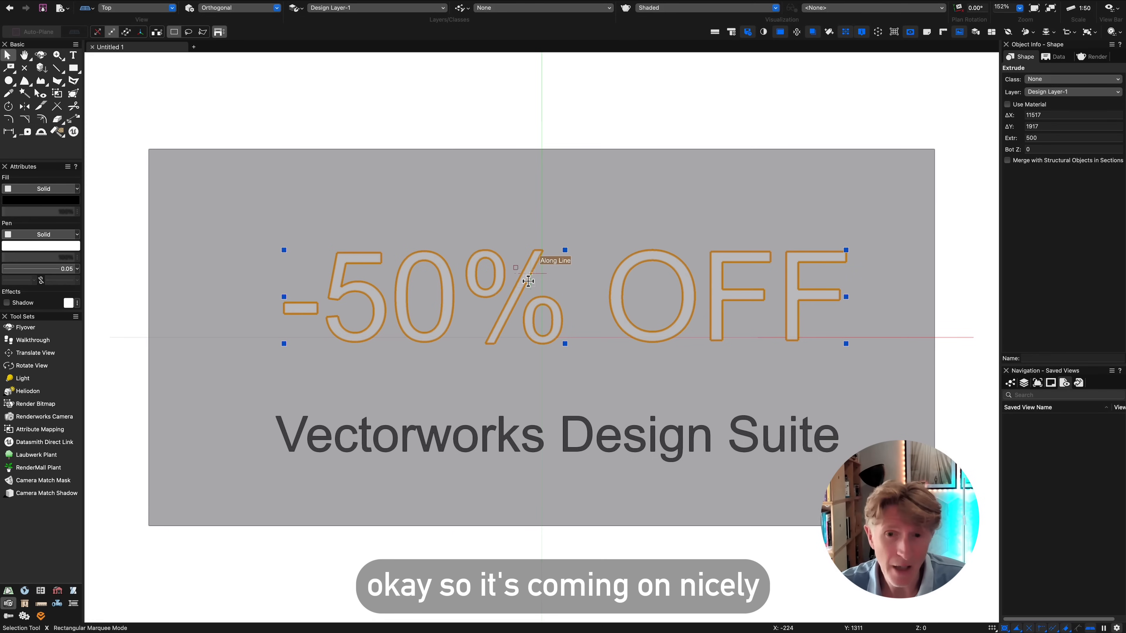
- Edit the document's Metal Chrome Brushed Matt Black RT texture, setting the color of its metallic reflectivity shader to red
{"action": "key", "text": "3"}
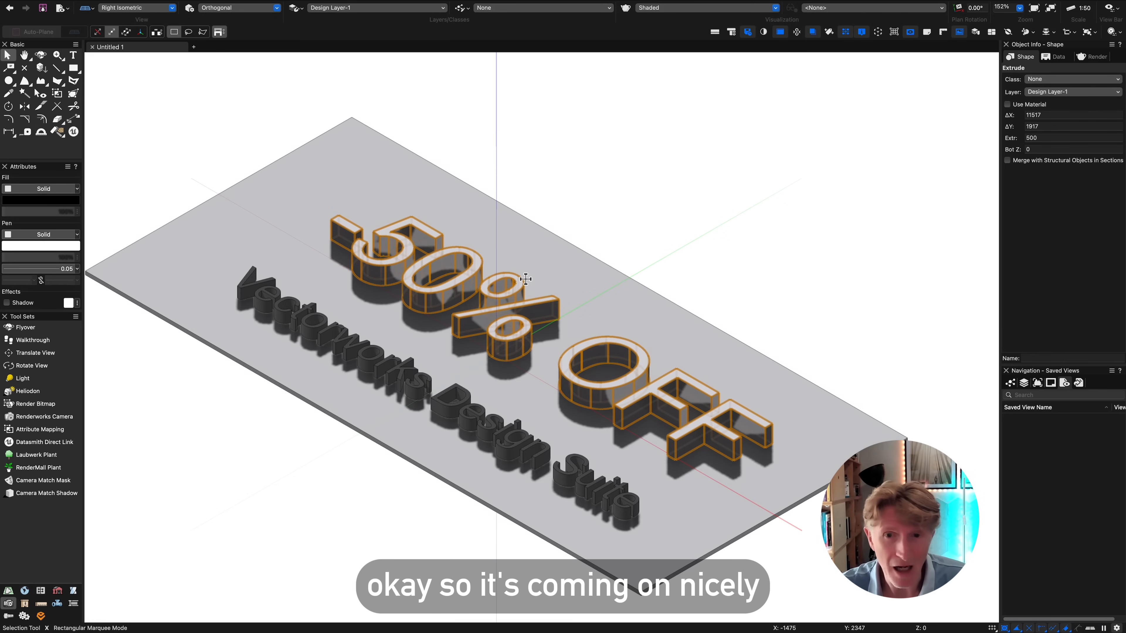
{"action": "key", "text": "super+r"}
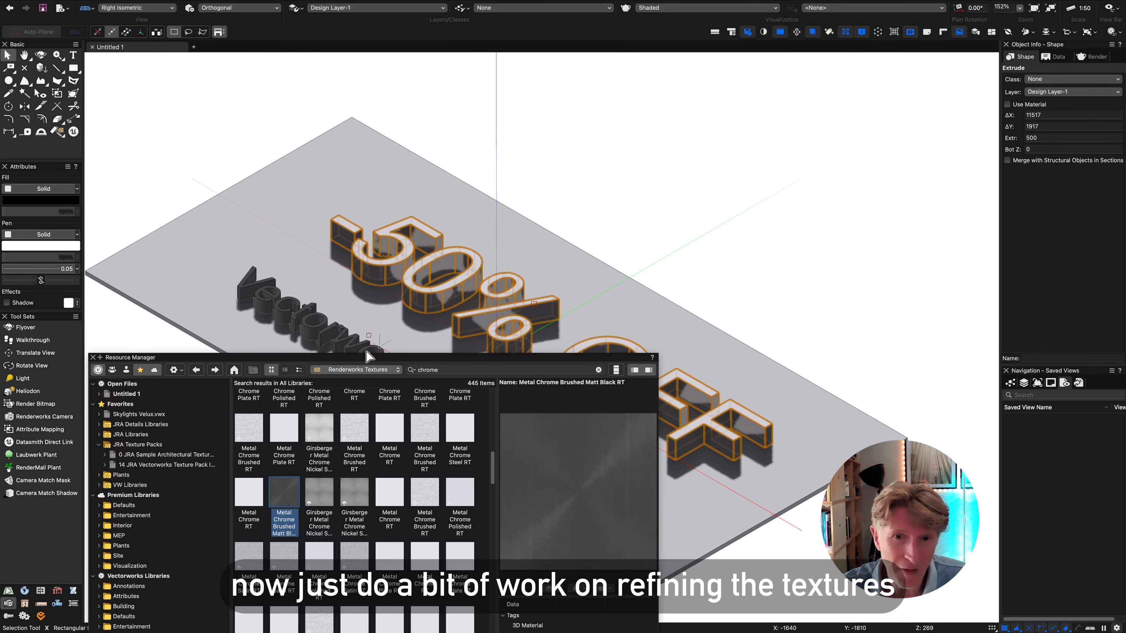
{"action": "left_click", "coordinate": [143, 395]}
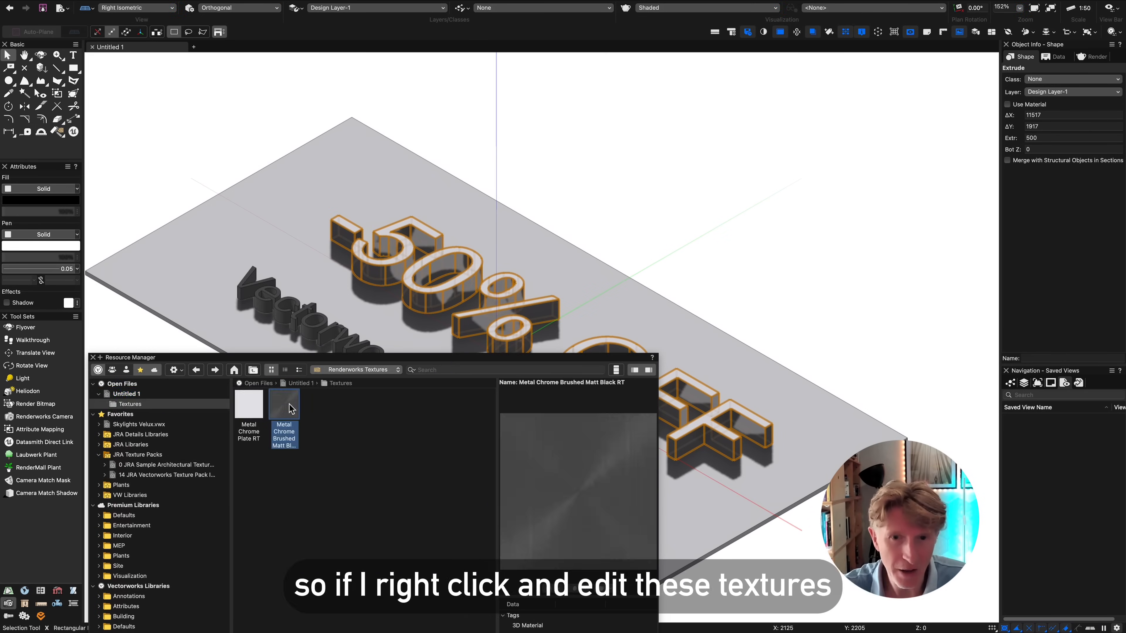
{"action": "right_click", "coordinate": [286, 406]}
{"action": "left_click", "coordinate": [293, 464]}
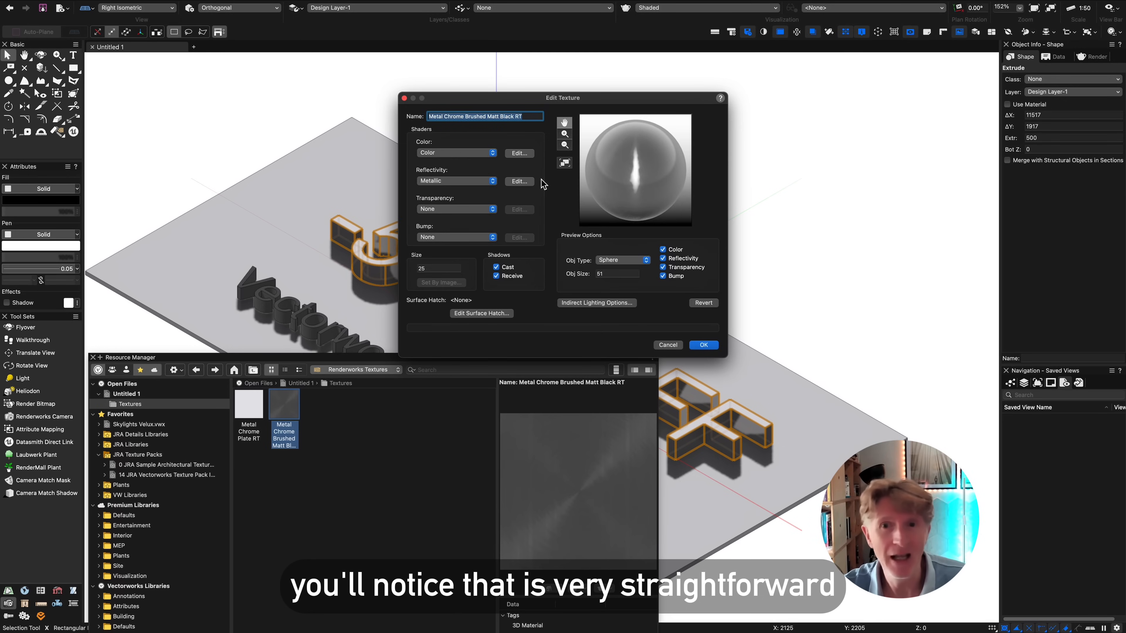
{"action": "left_click", "coordinate": [519, 181]}
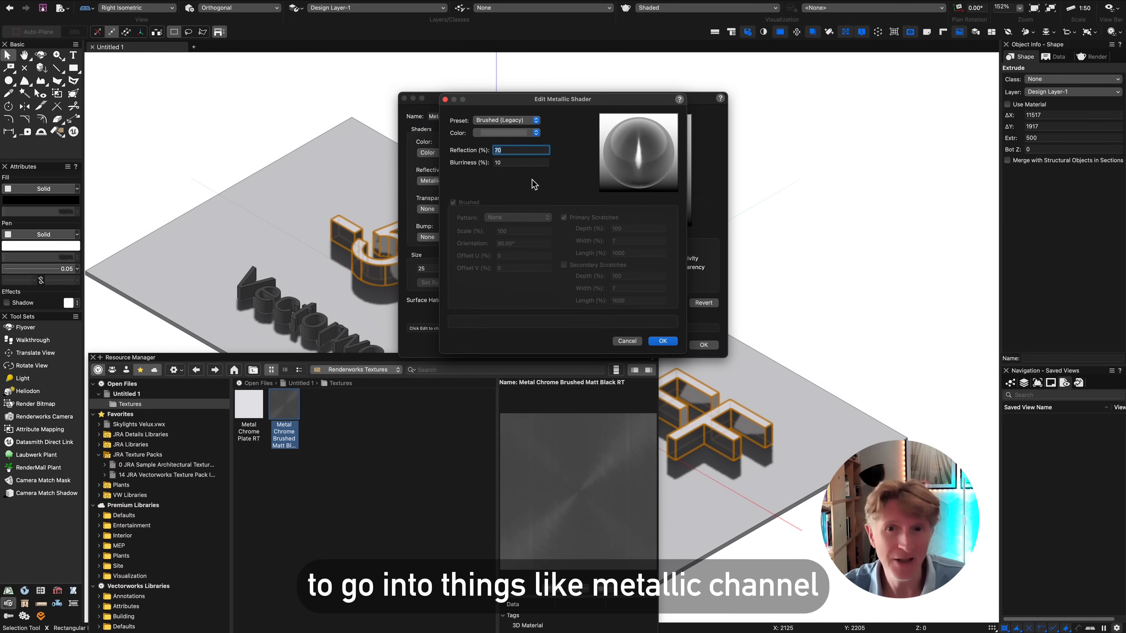
{"action": "left_click", "coordinate": [507, 134]}
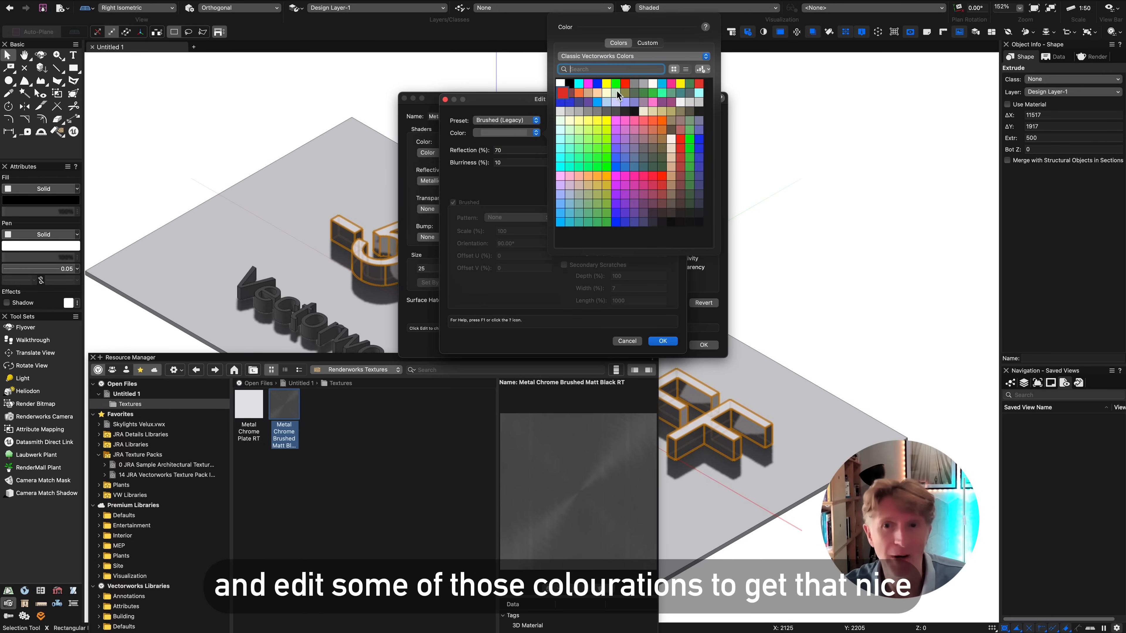
{"action": "left_click", "coordinate": [663, 342]}
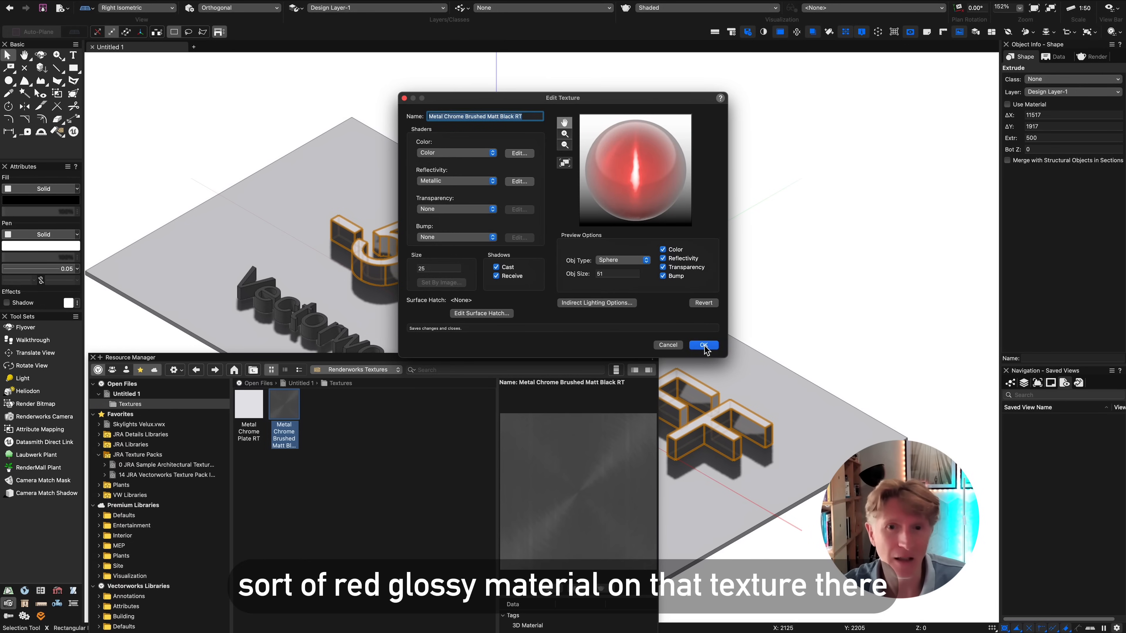
{"action": "left_click", "coordinate": [704, 345]}
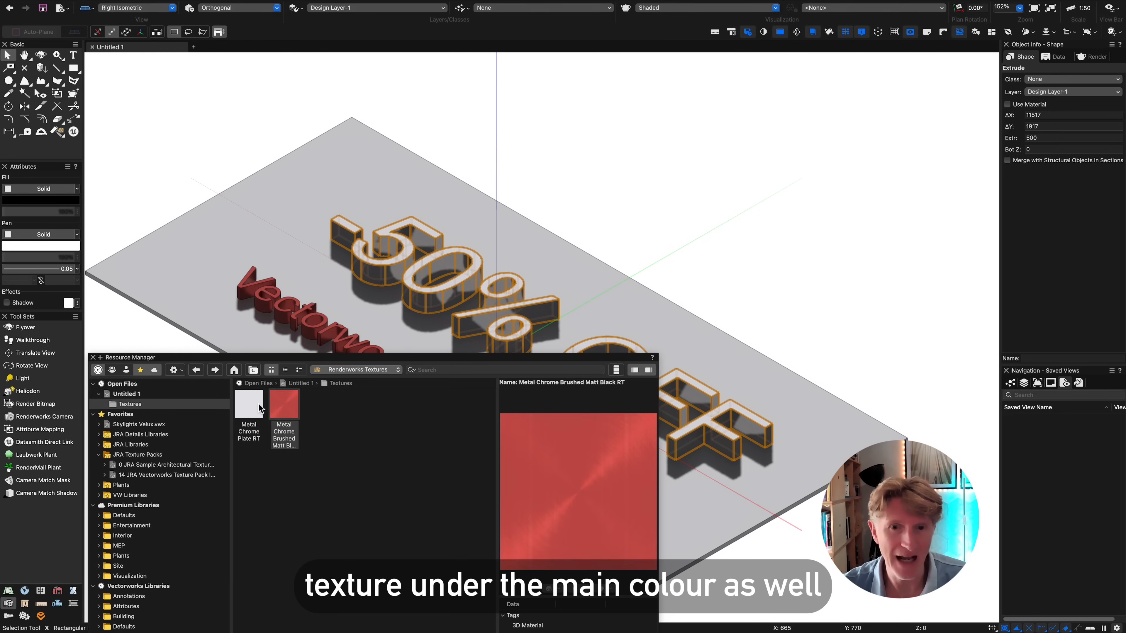
- Set the color shader of the Metal Chrome Plate RT texture to blue and close the Resource Manager
{"action": "right_click", "coordinate": [248, 401]}
{"action": "left_click", "coordinate": [417, 362]}
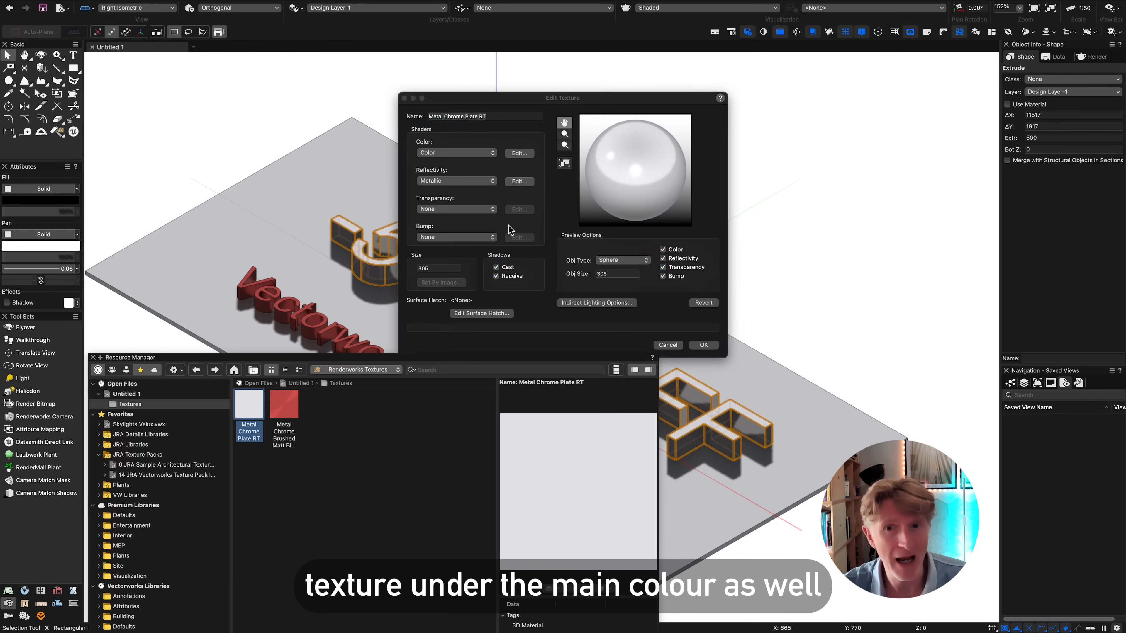
{"action": "left_click", "coordinate": [520, 154]}
{"action": "left_click", "coordinate": [584, 159]}
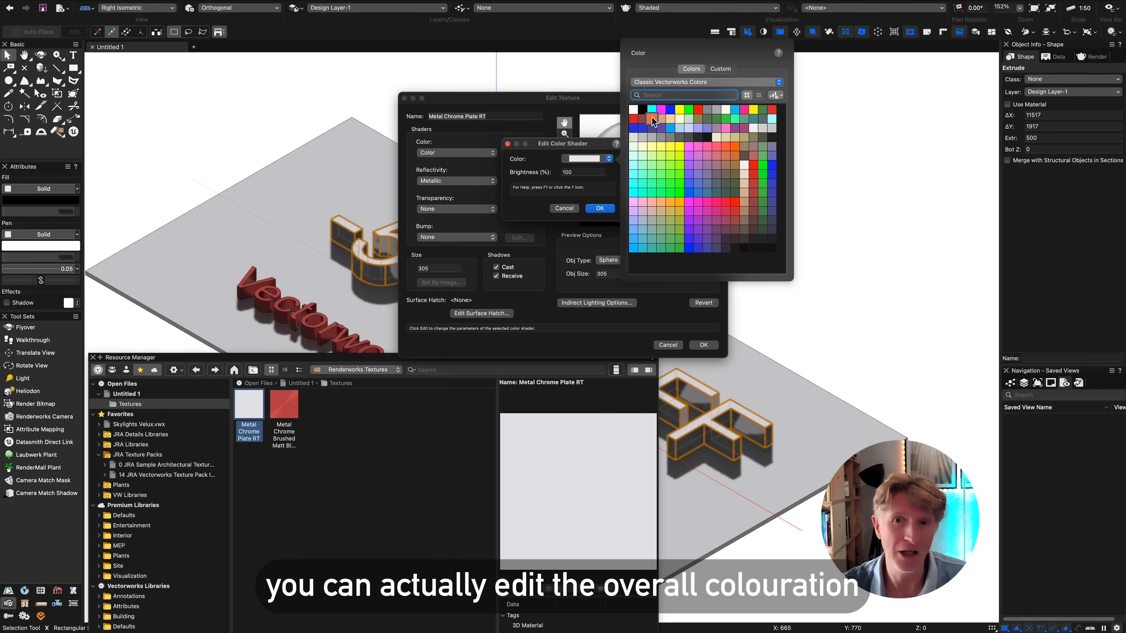
{"action": "left_click", "coordinate": [673, 132]}
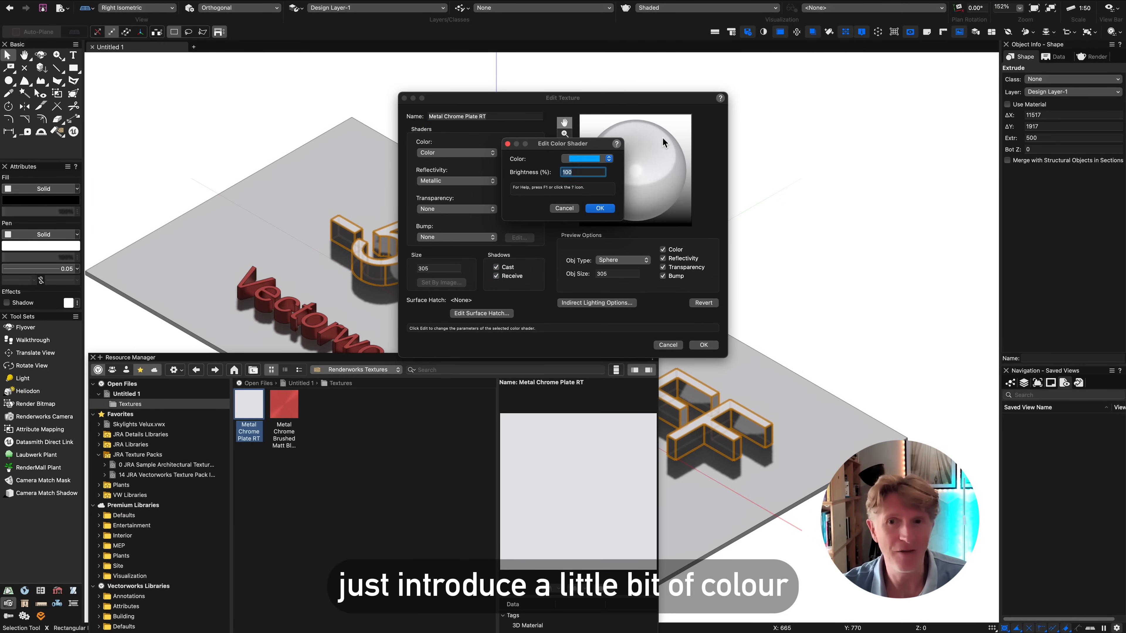
{"action": "left_click", "coordinate": [599, 208]}
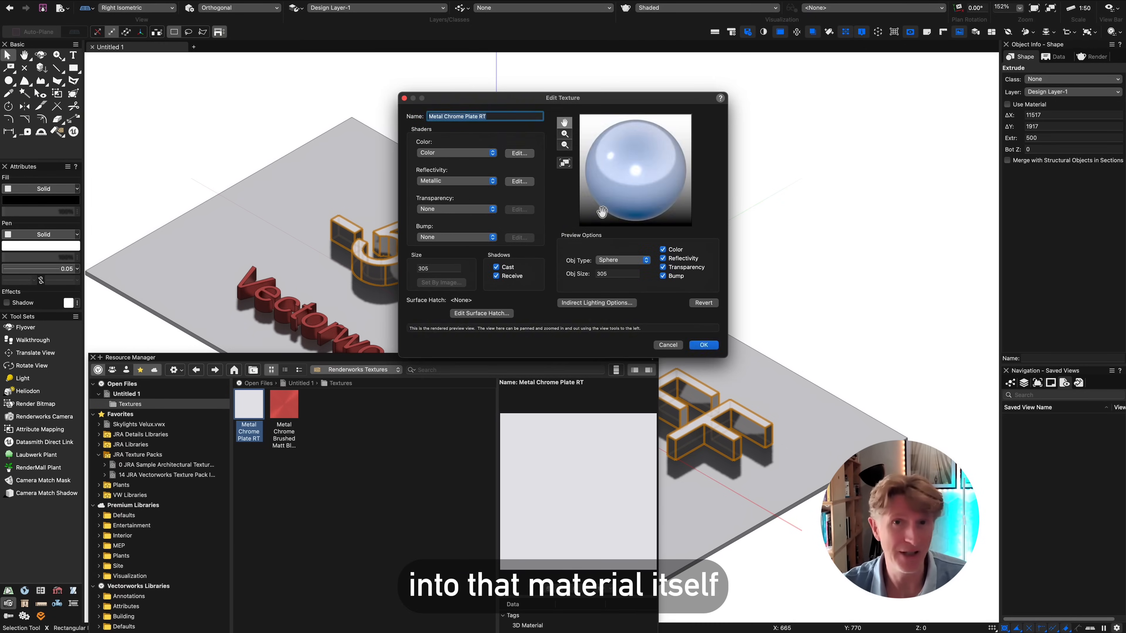
{"action": "left_click", "coordinate": [703, 345]}
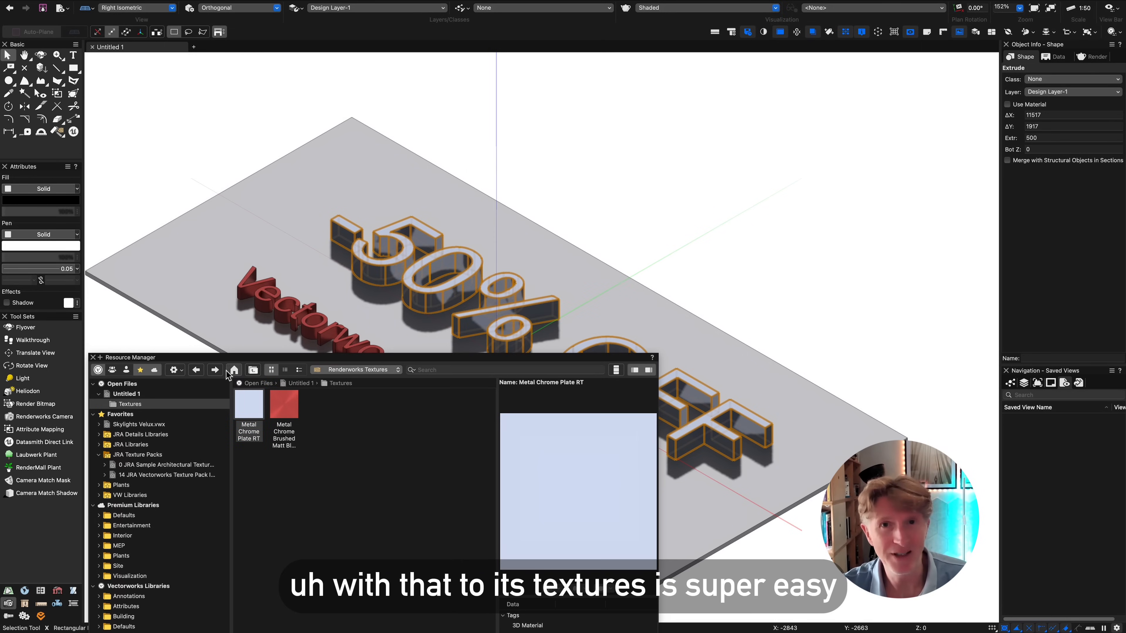
{"action": "left_click", "coordinate": [92, 358]}
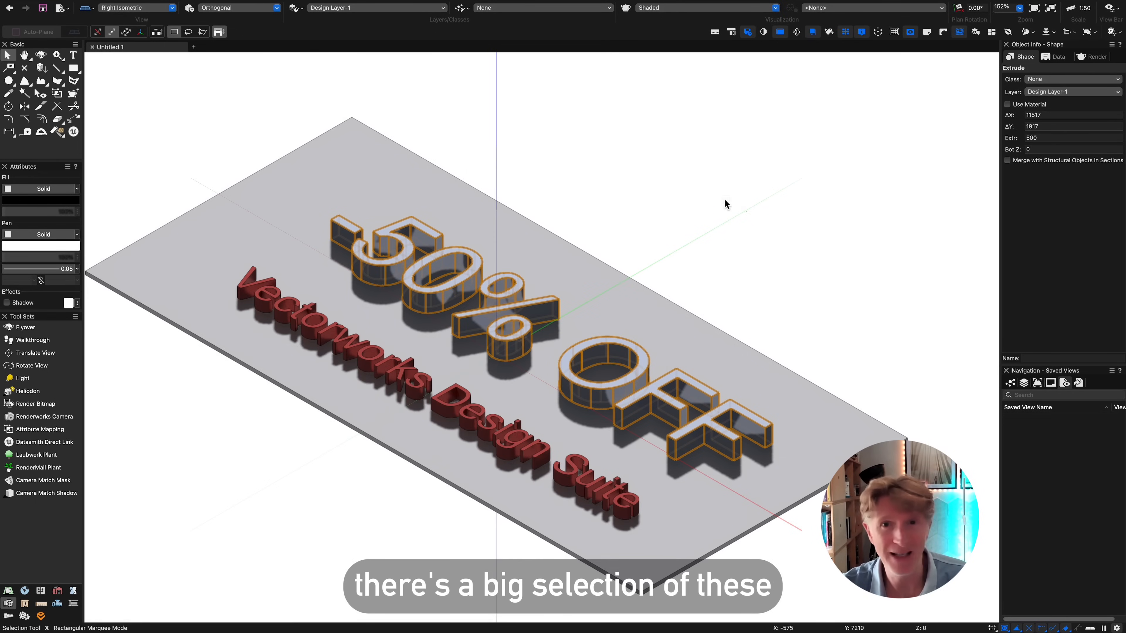
- Turn off the black drawing background and save the Top view of the sign as a saved view named V1
{"action": "key", "text": "0"}
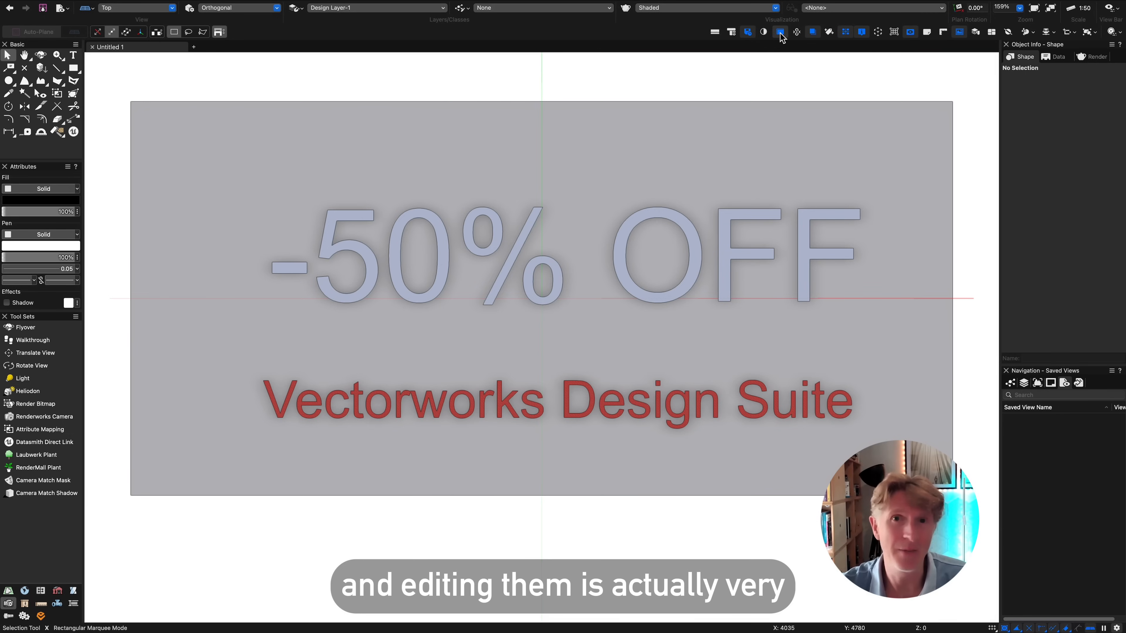
{"action": "left_click", "coordinate": [776, 33]}
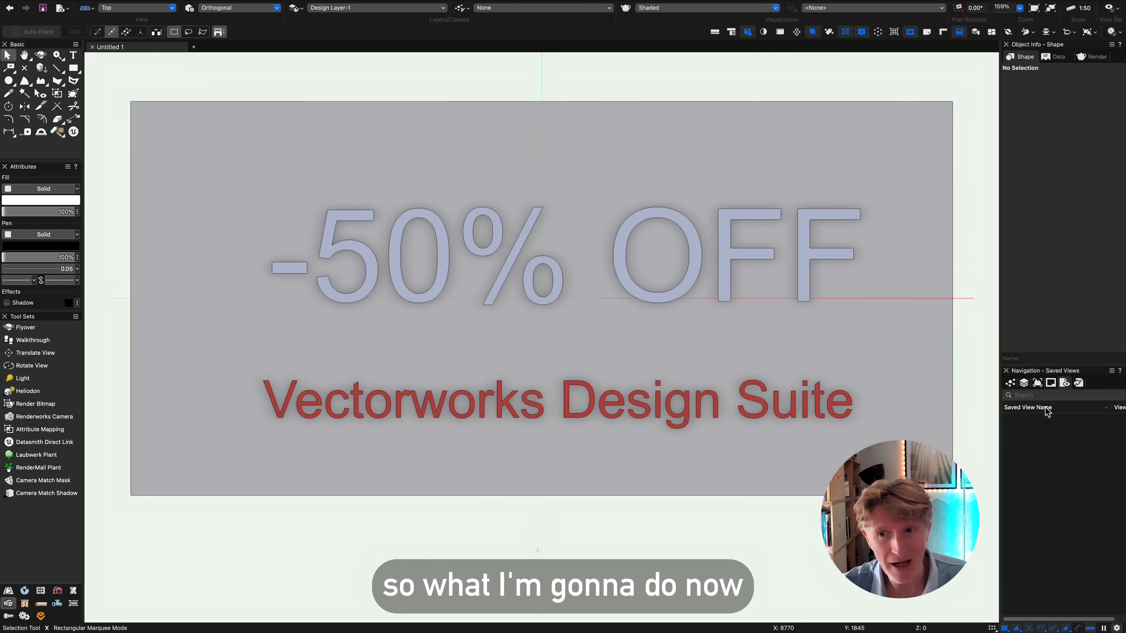
{"action": "right_click", "coordinate": [1030, 424]}
{"action": "left_click", "coordinate": [1039, 426]}
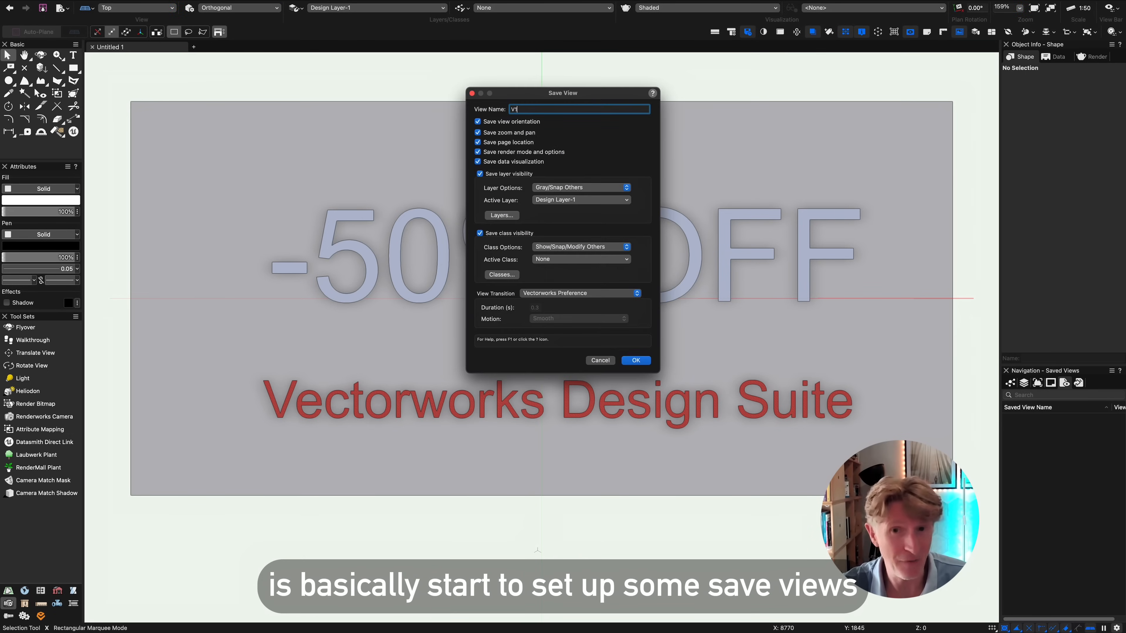
{"action": "key", "text": "Return"}
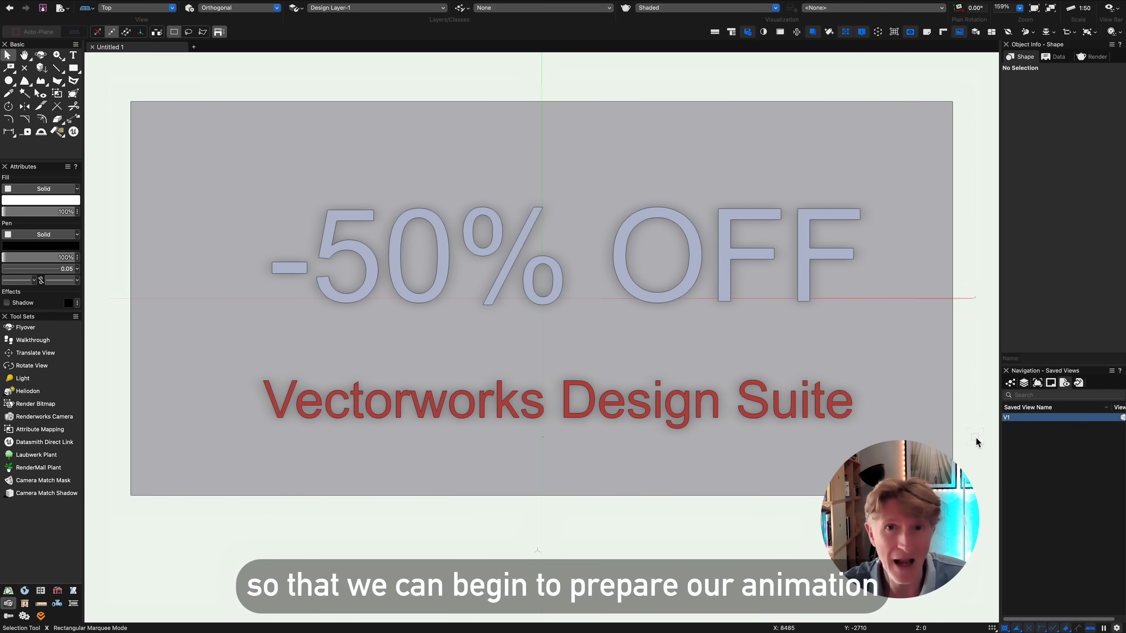
- Change the Top view's projection to Normal Perspective and redefine saved view V1 with it
{"action": "key", "text": "shift+c"}
{"action": "key", "text": "KP_3"}
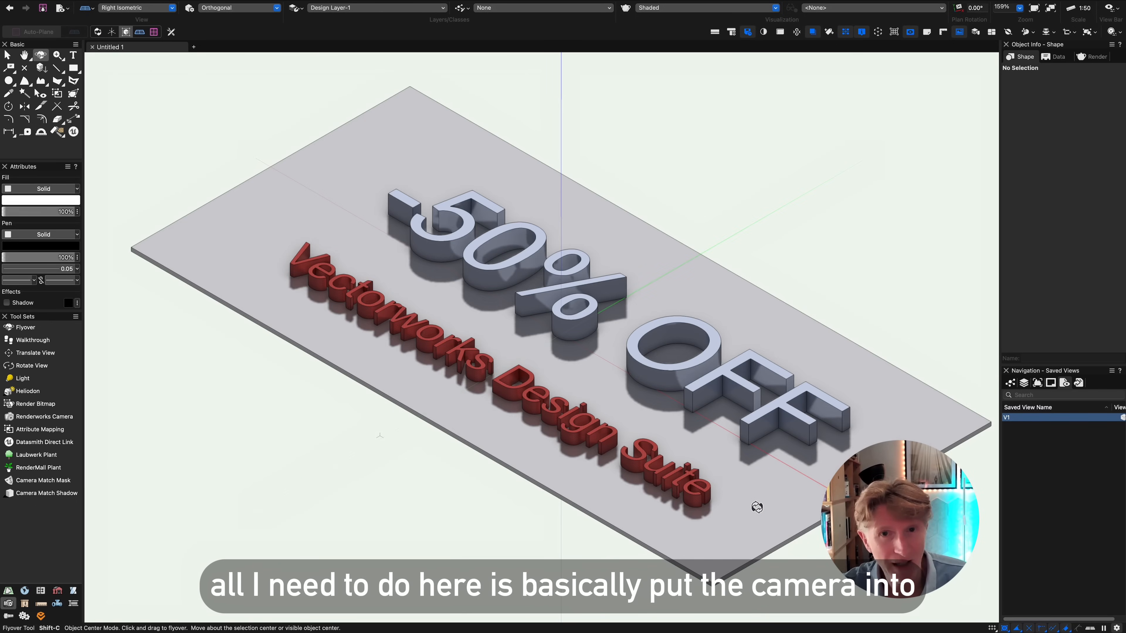
{"action": "key", "text": "x"}
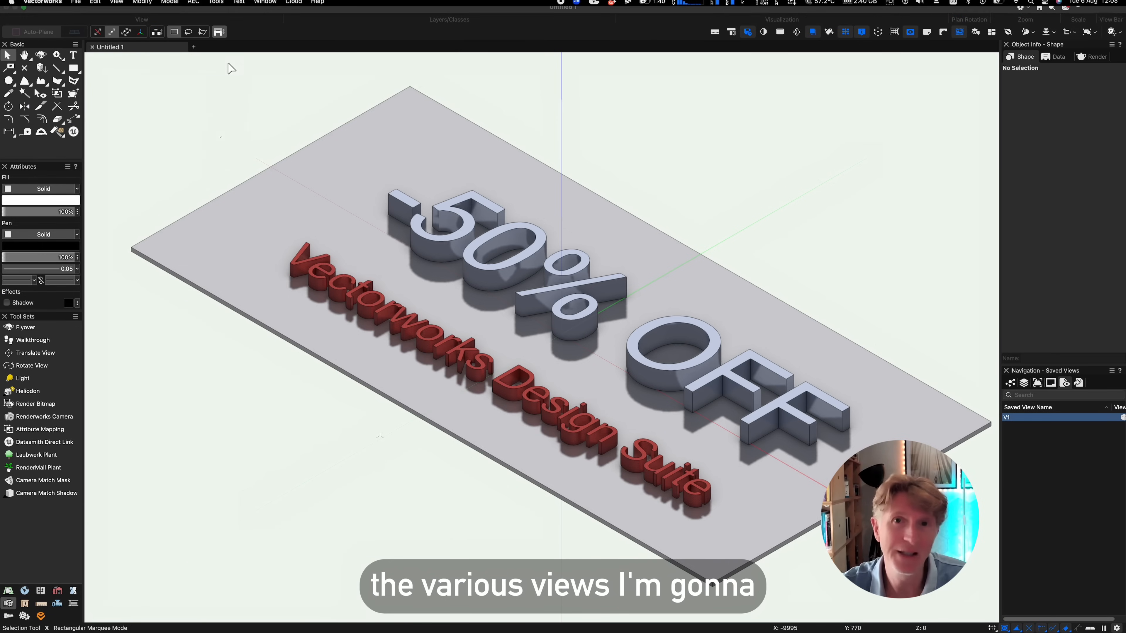
{"action": "key", "text": "KP_5"}
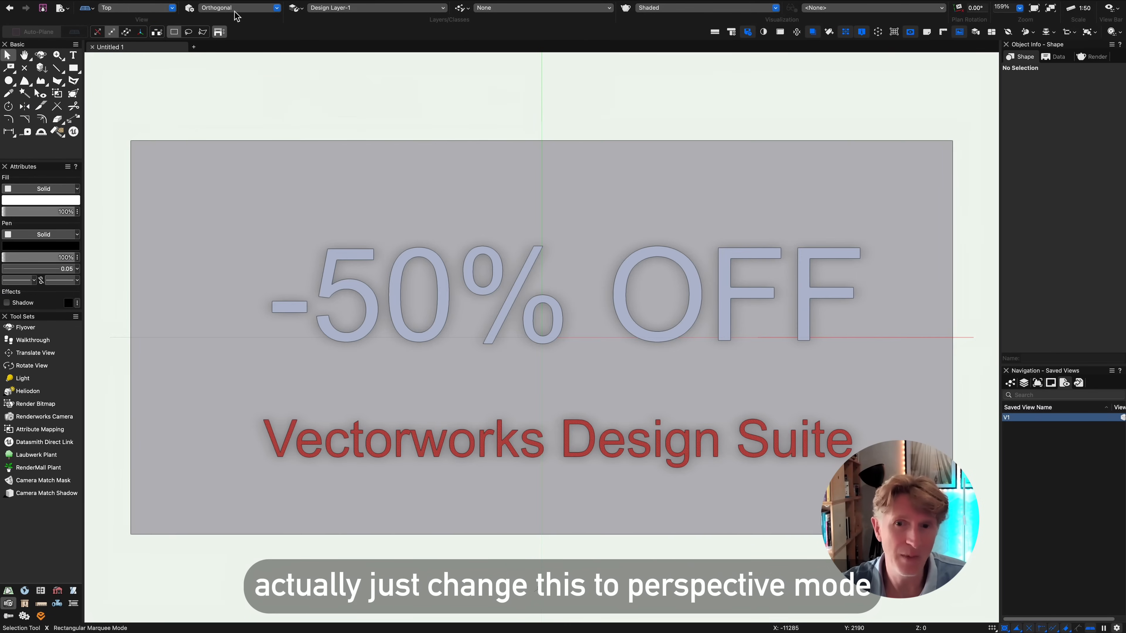
{"action": "left_click", "coordinate": [235, 7]}
{"action": "left_click", "coordinate": [244, 46]}
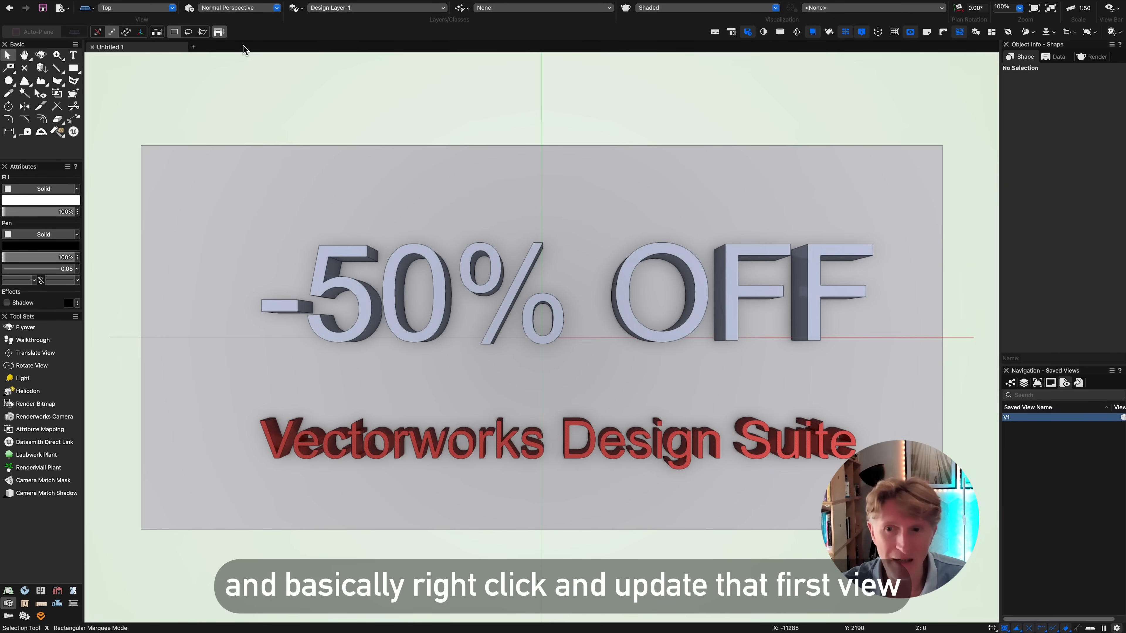
{"action": "right_click", "coordinate": [1018, 424]}
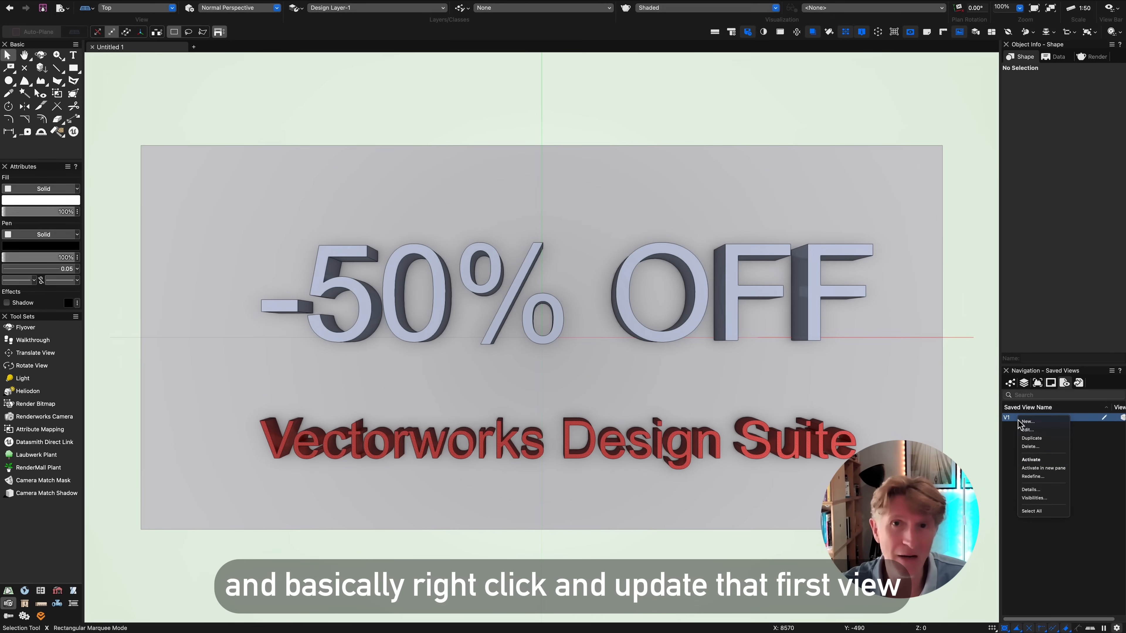
{"action": "left_click", "coordinate": [1032, 482]}
{"action": "left_click", "coordinate": [644, 245]}
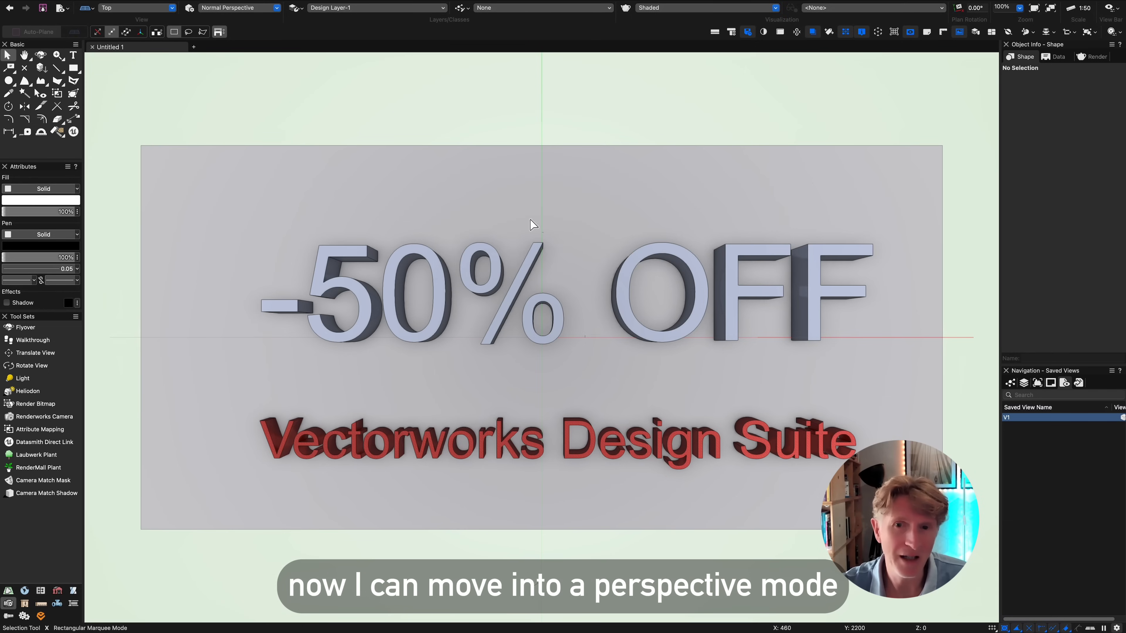
- Orbit the sign to an angled perspective with OFF closest to the viewer and save it as saved view V2
{"action": "key", "text": "3"}
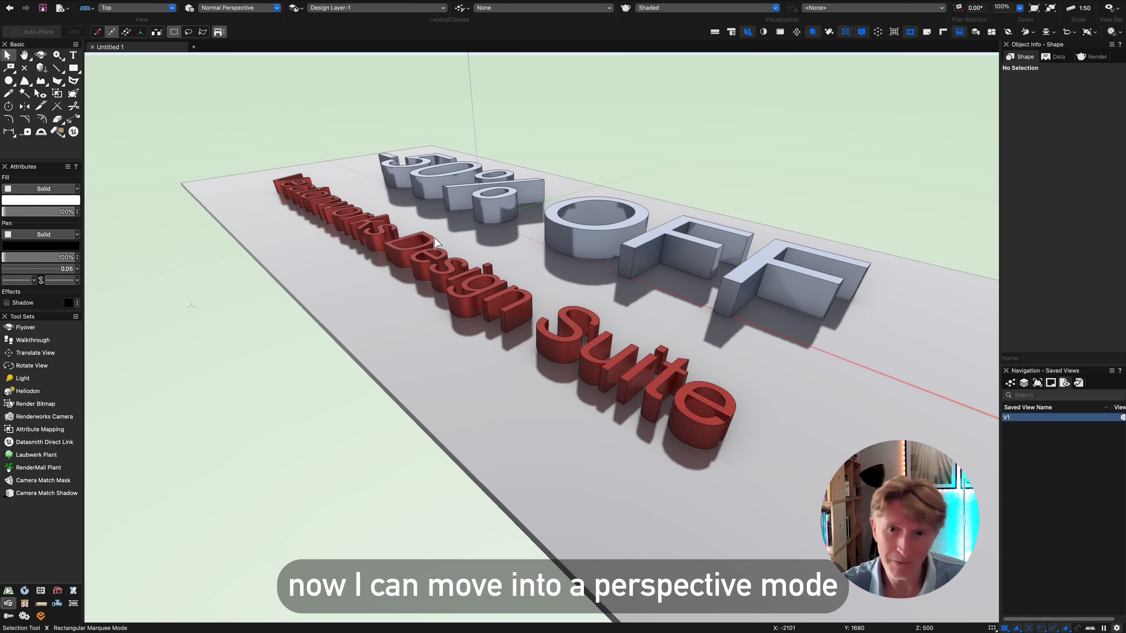
{"action": "key", "text": "c"}
{"action": "left_click_drag", "start_coordinate": [473, 327], "coordinate": [498, 379]}
{"action": "middle_click_drag", "start_coordinate": [510, 307], "coordinate": [535, 363]}
{"action": "right_click", "coordinate": [1050, 431]}
{"action": "left_click", "coordinate": [1043, 442]}
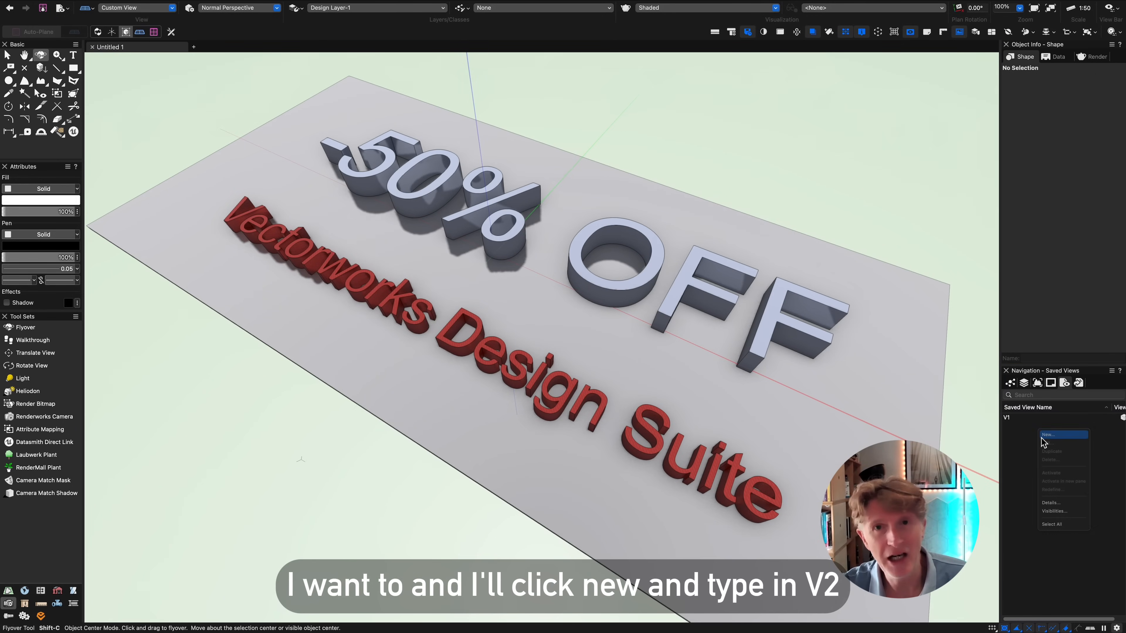
{"action": "key", "text": "Return"}
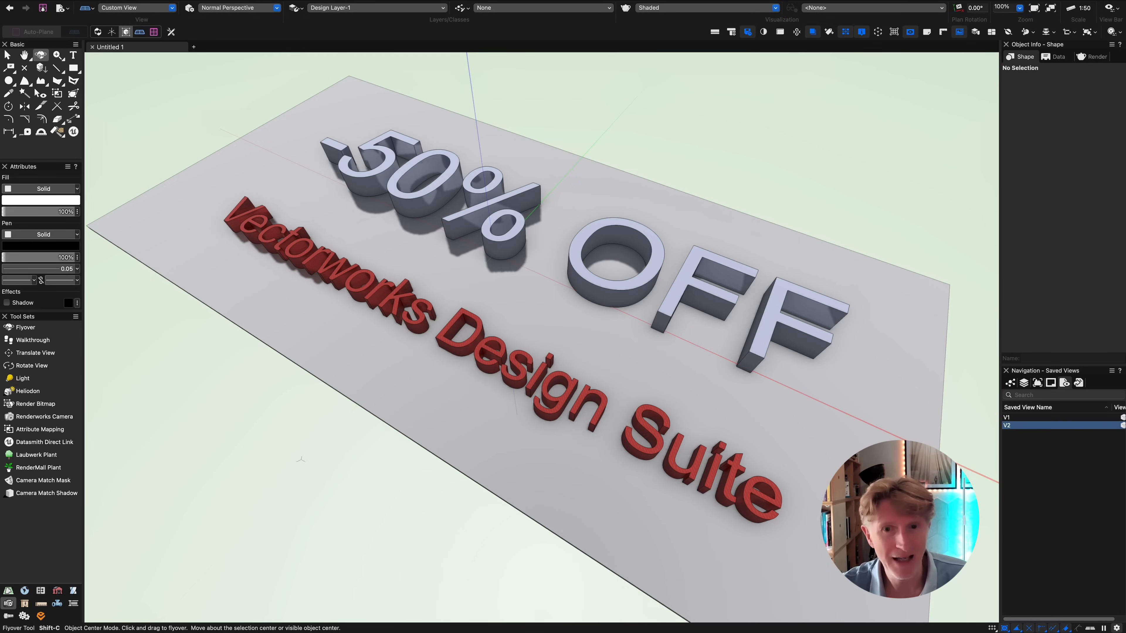
- Orbit around to the other side so the minus sign is closest and save this perspective as saved view V3
{"action": "left_click_drag", "start_coordinate": [369, 431], "coordinate": [614, 461]}
{"action": "left_click_drag", "start_coordinate": [646, 372], "coordinate": [644, 369]}
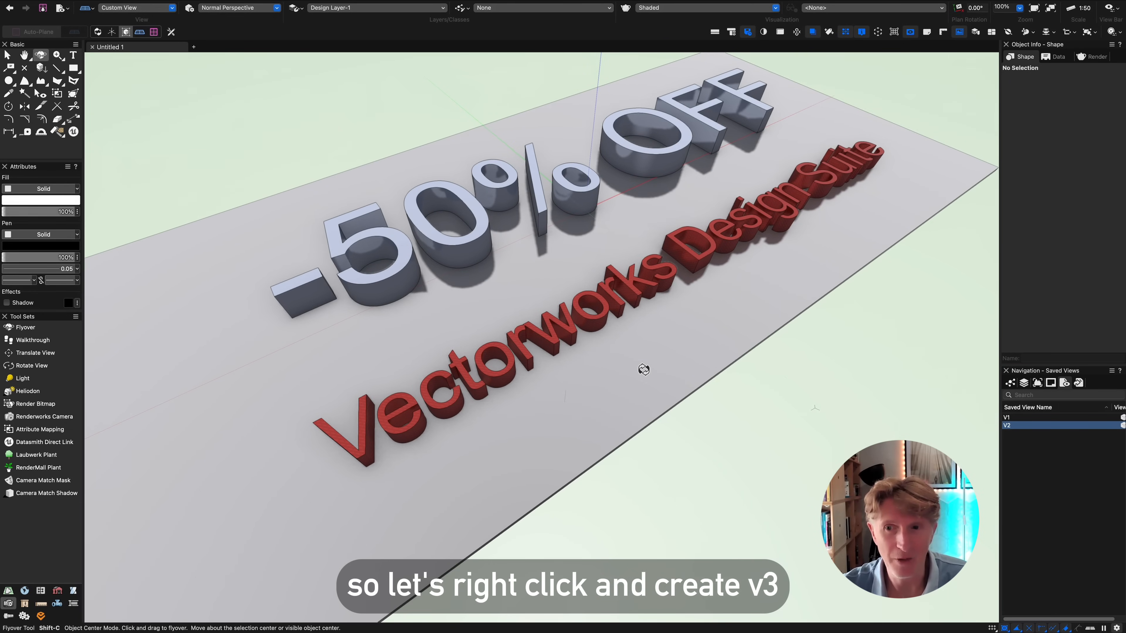
{"action": "right_click", "coordinate": [1016, 442]}
{"action": "left_click", "coordinate": [1022, 445]}
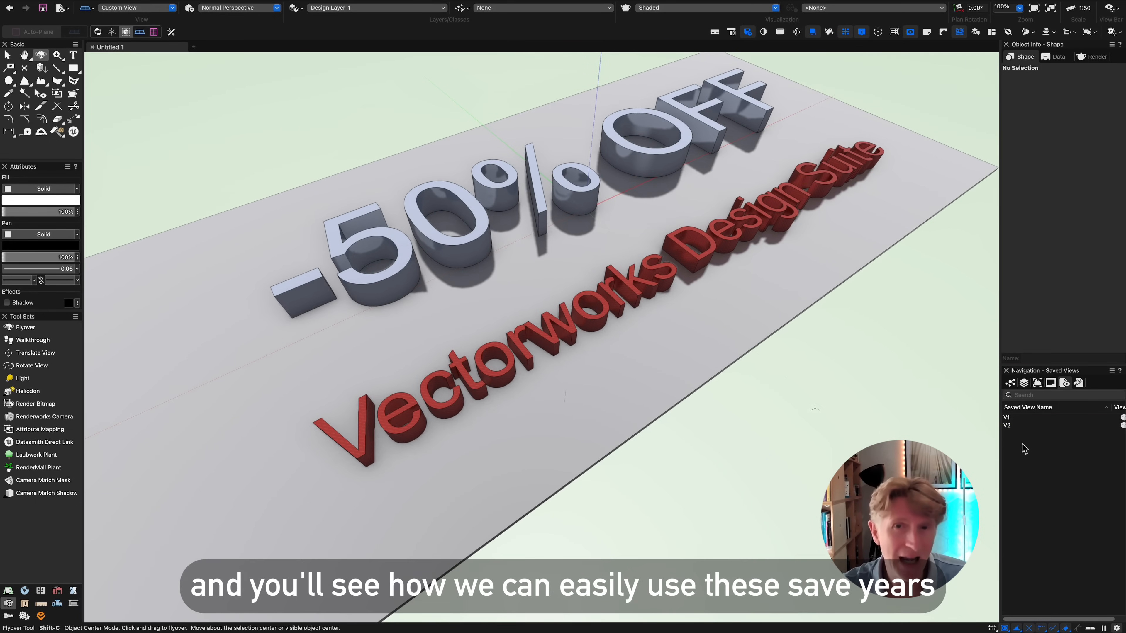
{"action": "type", "text": "V3"}
{"action": "key", "text": "Return"}
- Switch to Top/Plan view and set the ΔX width of the backing plate extrude to 12000
{"action": "key", "text": "x"}
{"action": "key", "text": "super+5"}
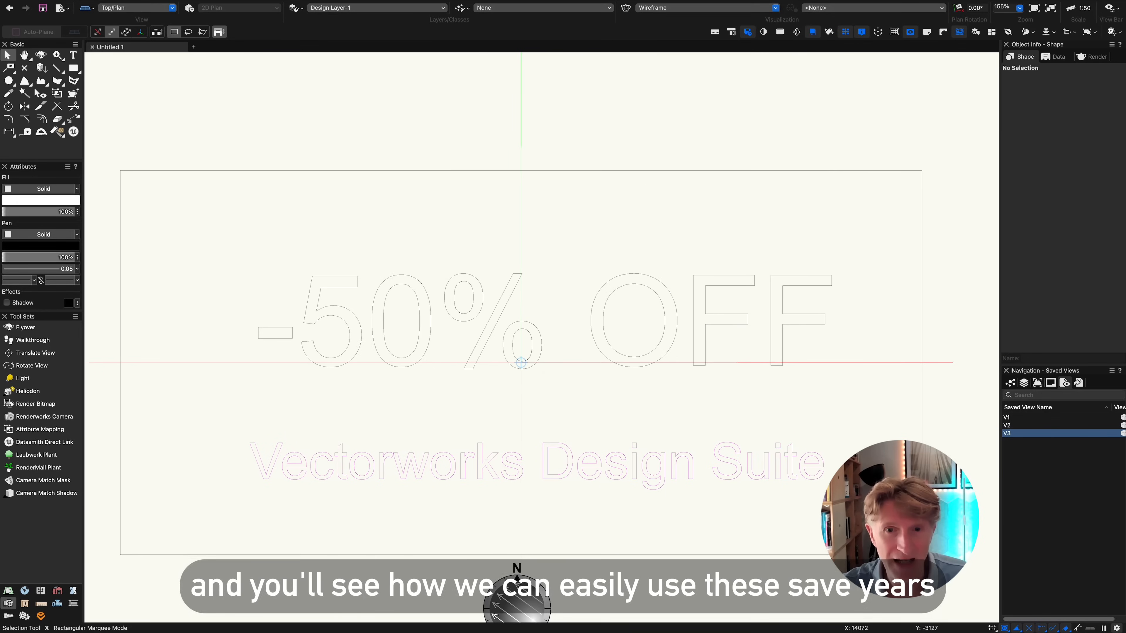
{"action": "scroll", "coordinate": [562, 377], "scroll_direction": "down", "scroll_amount": 1}
{"action": "left_click", "coordinate": [209, 354]}
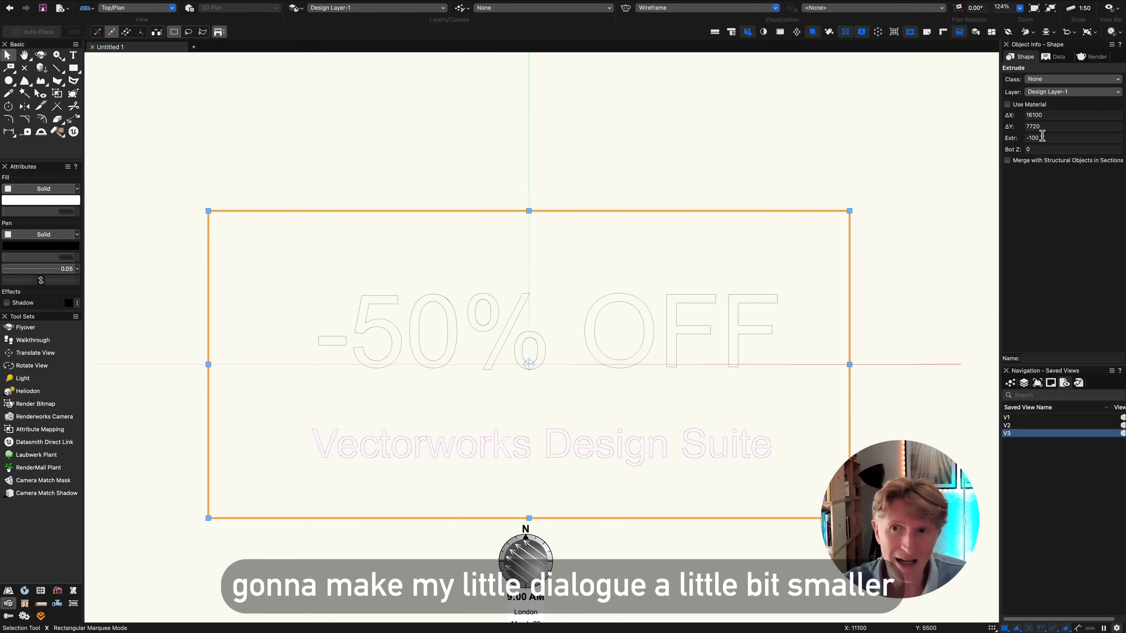
{"action": "left_click", "coordinate": [1057, 117]}
{"action": "type", "text": "12000"}
{"action": "key", "text": "Return"}
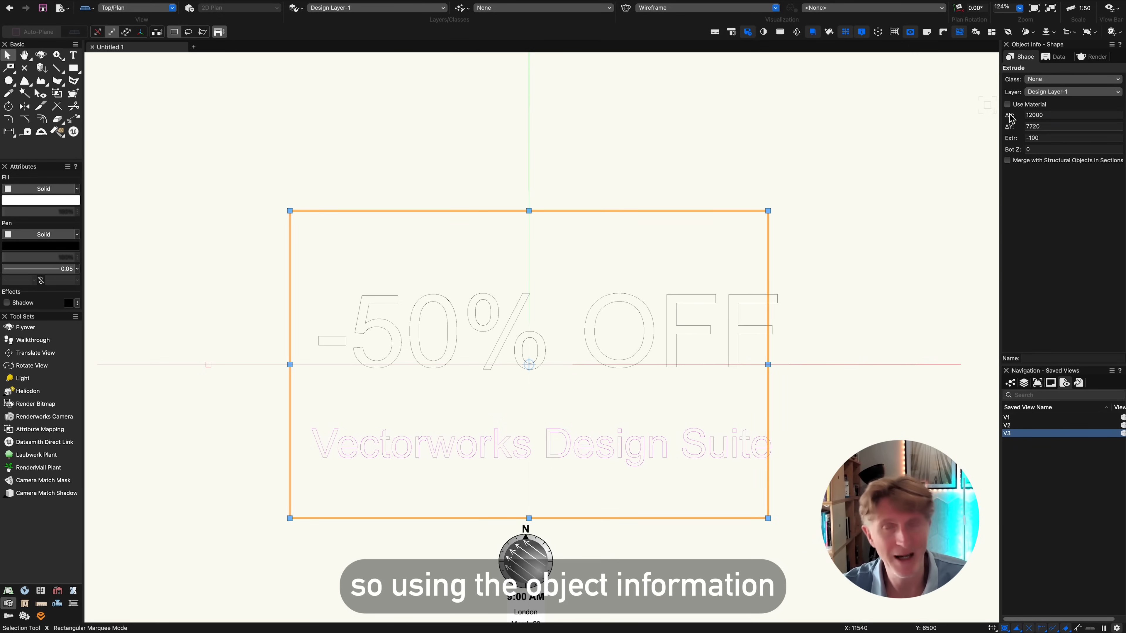
- Set the backing plate's ΔX width to 14m and deselect the plate
{"action": "left_click", "coordinate": [1047, 117]}
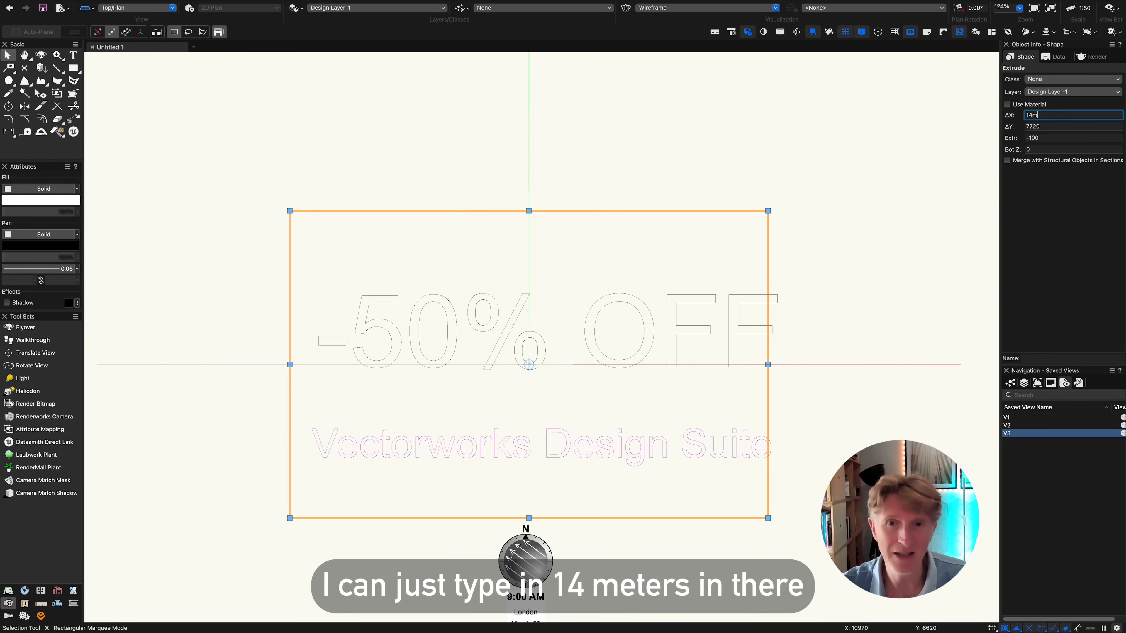
{"action": "key", "text": "Return"}
{"action": "left_click", "coordinate": [655, 265]}
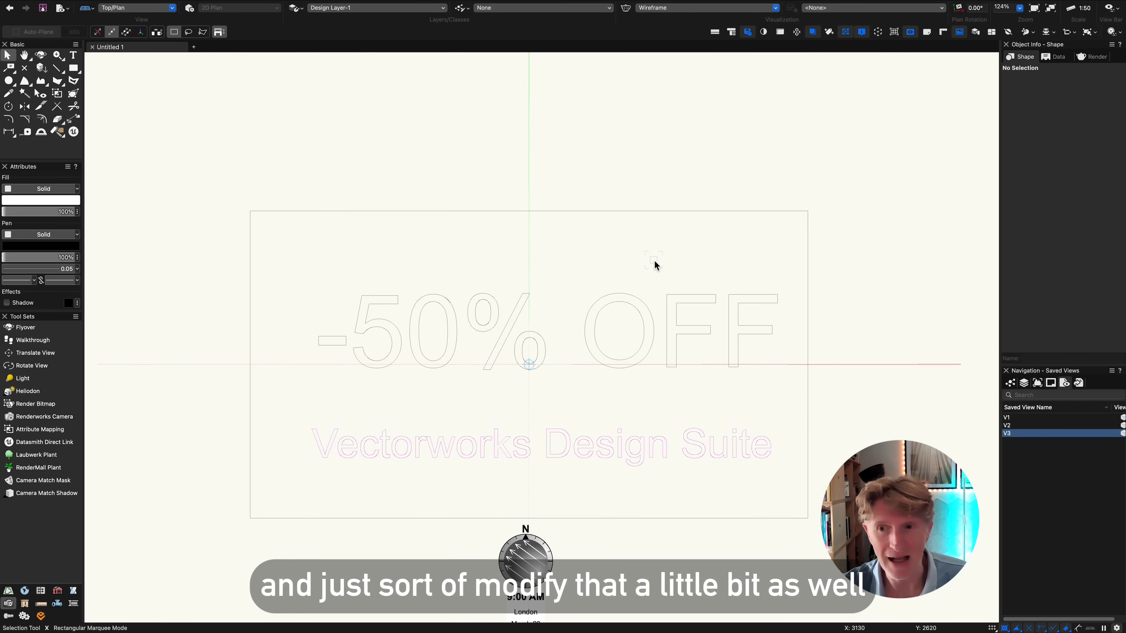
- Activate saved views V1, V2 and V3 in turn to review the resized plate and the transitions
{"action": "double_click", "coordinate": [1013, 417]}
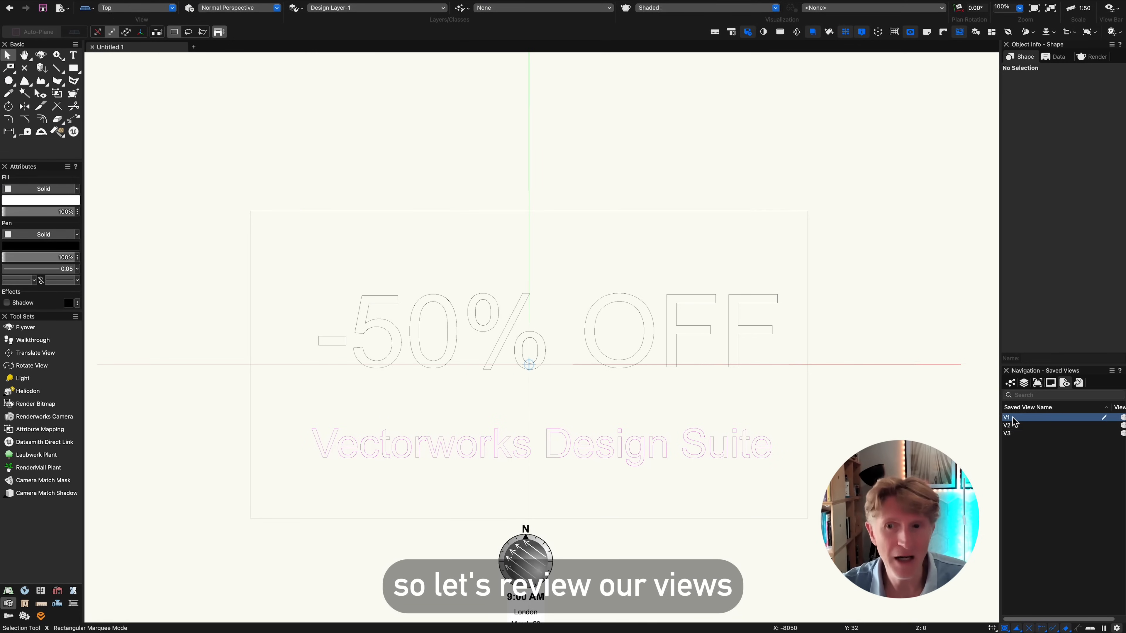
{"action": "double_click", "coordinate": [1015, 426]}
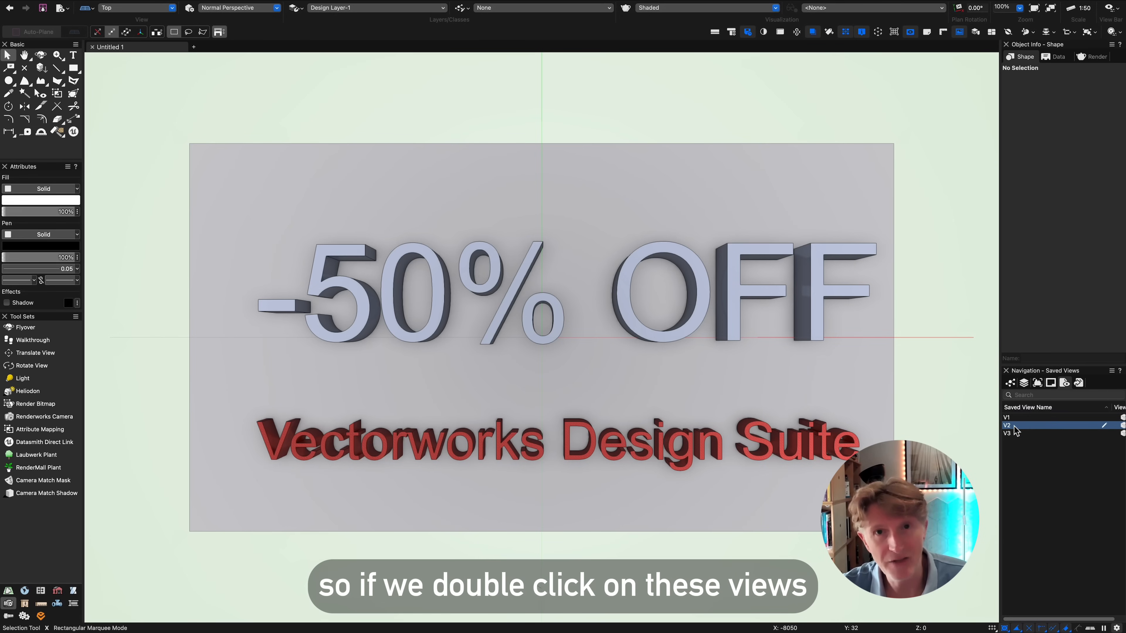
{"action": "double_click", "coordinate": [1016, 433]}
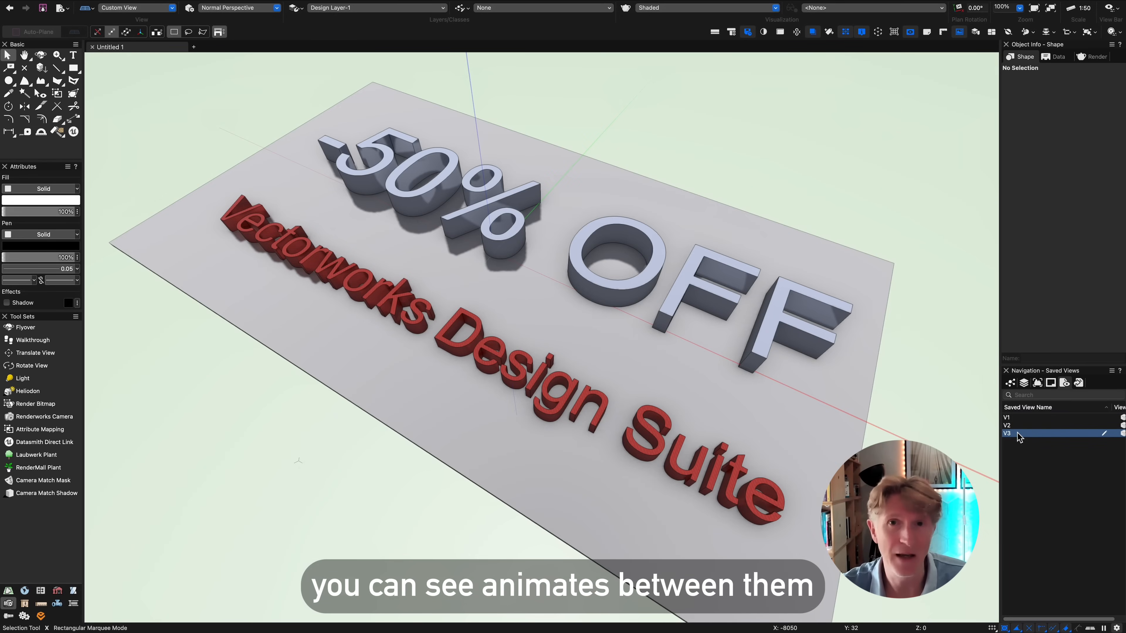
- Edit saved views V1, V2 and V3 together, setting their view transition to Custom with a longer duration
{"action": "left_click", "coordinate": [1015, 419]}
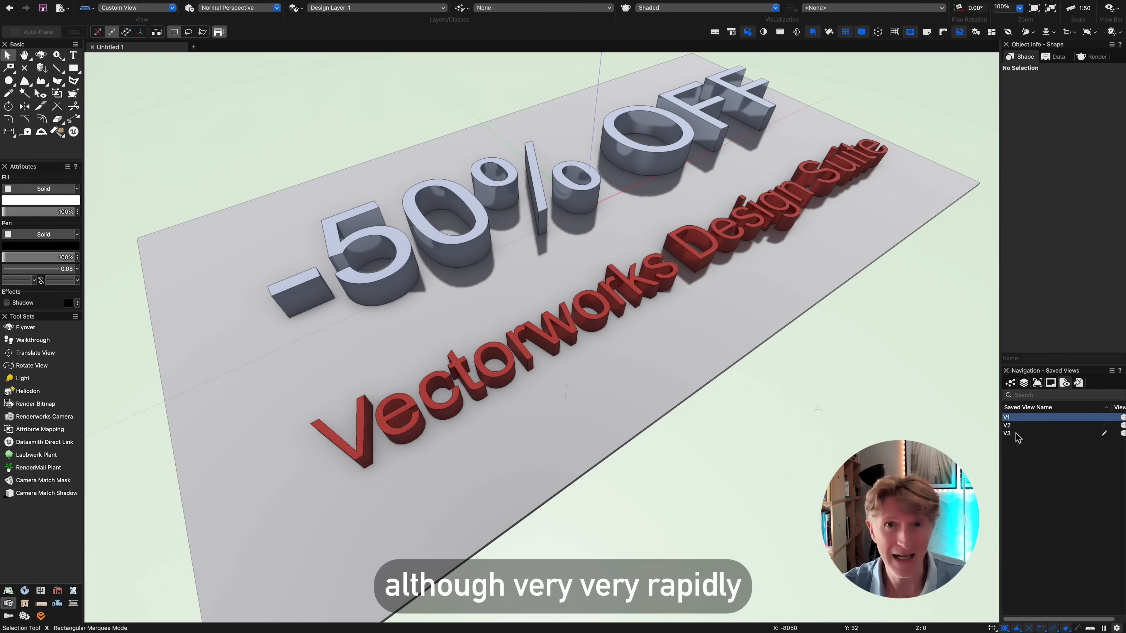
{"action": "left_click", "coordinate": [1016, 434], "text": "shift"}
{"action": "right_click", "coordinate": [1015, 433]}
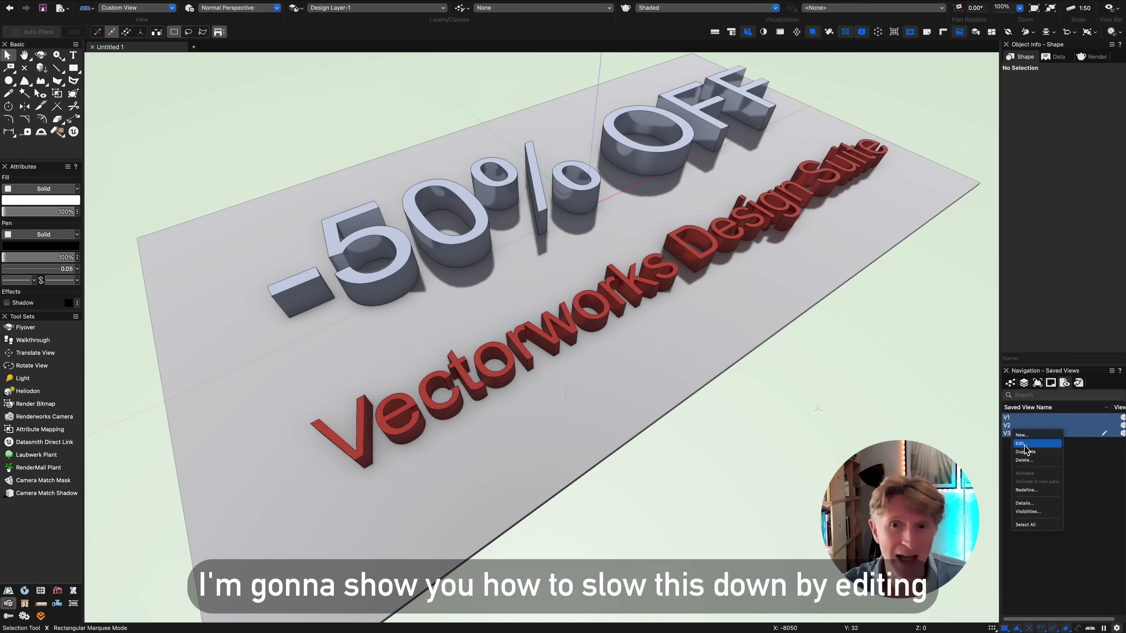
{"action": "left_click", "coordinate": [1022, 444]}
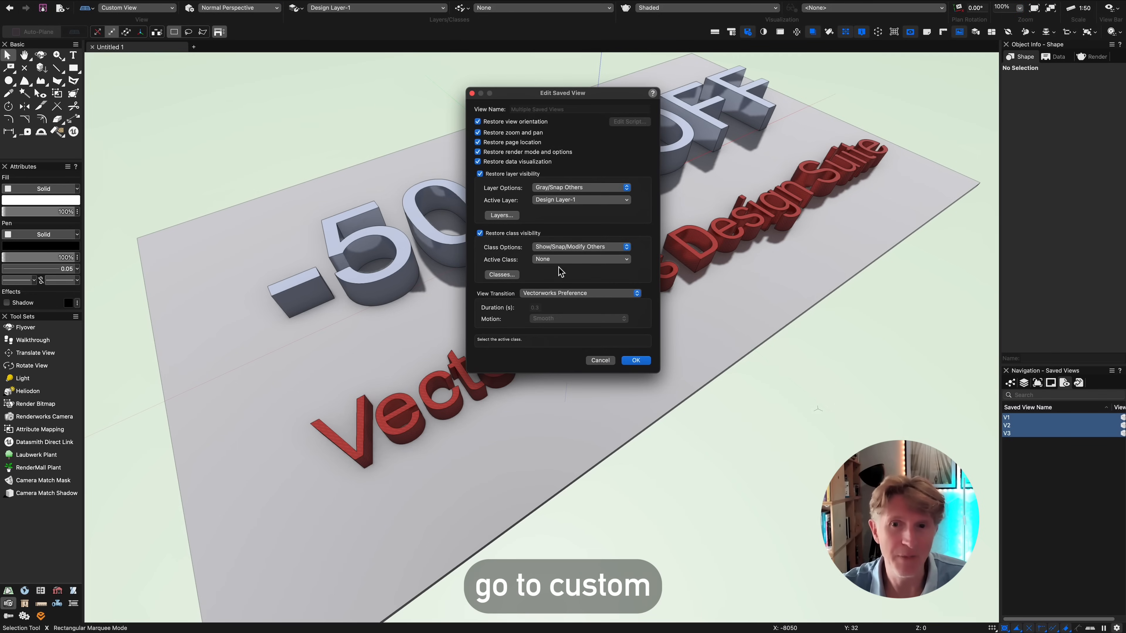
{"action": "left_click", "coordinate": [561, 293]}
{"action": "left_click", "coordinate": [559, 302]}
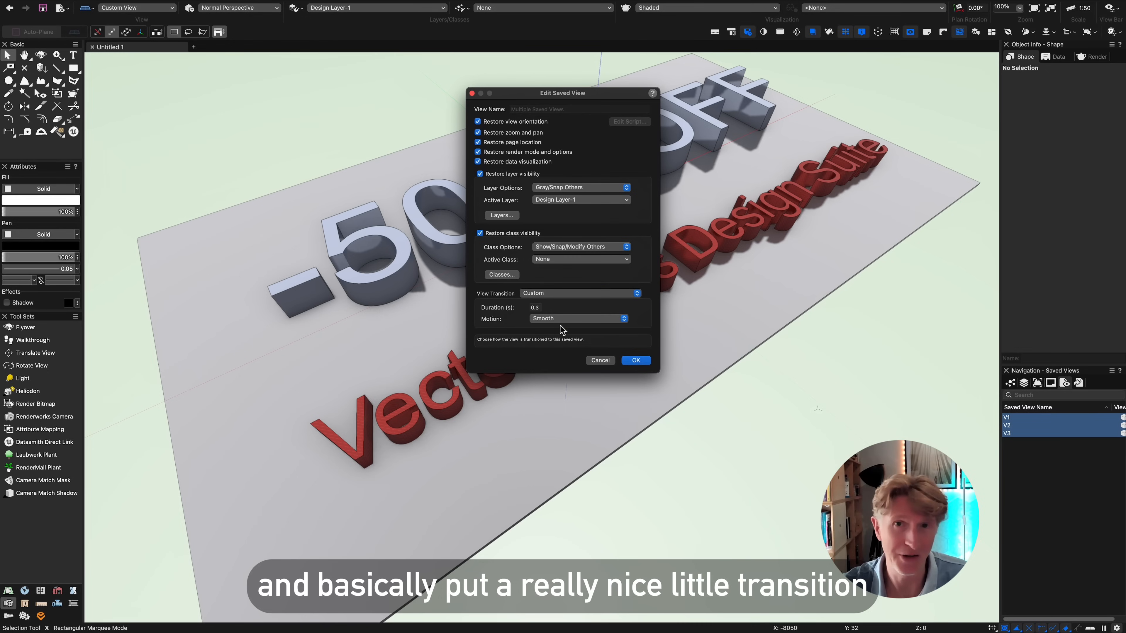
{"action": "double_click", "coordinate": [535, 308]}
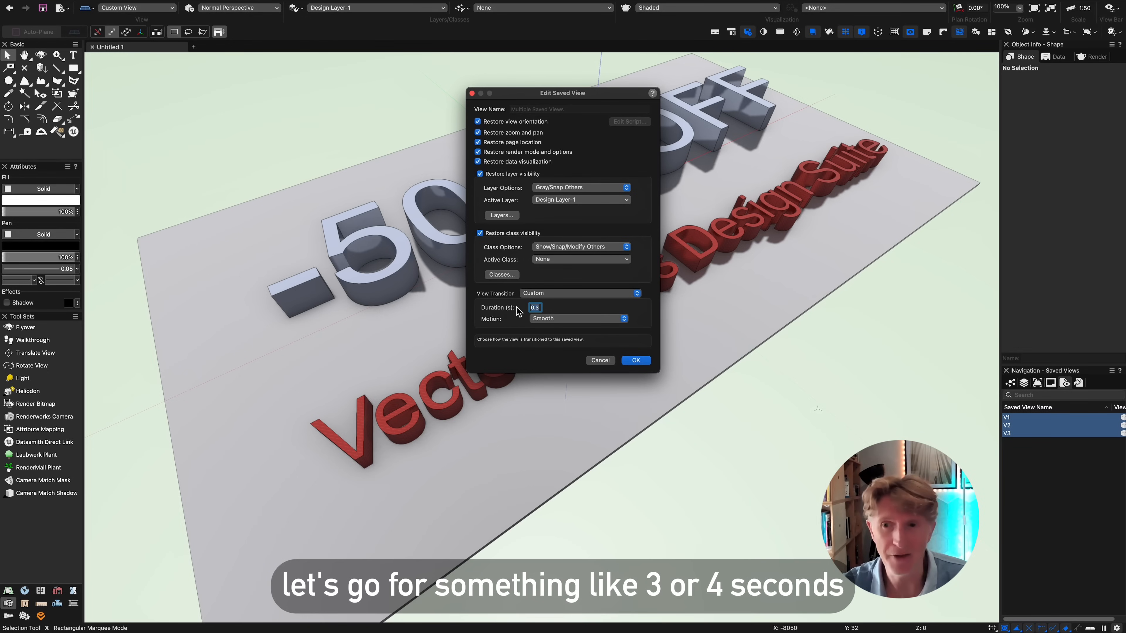
{"action": "key", "text": "Return"}
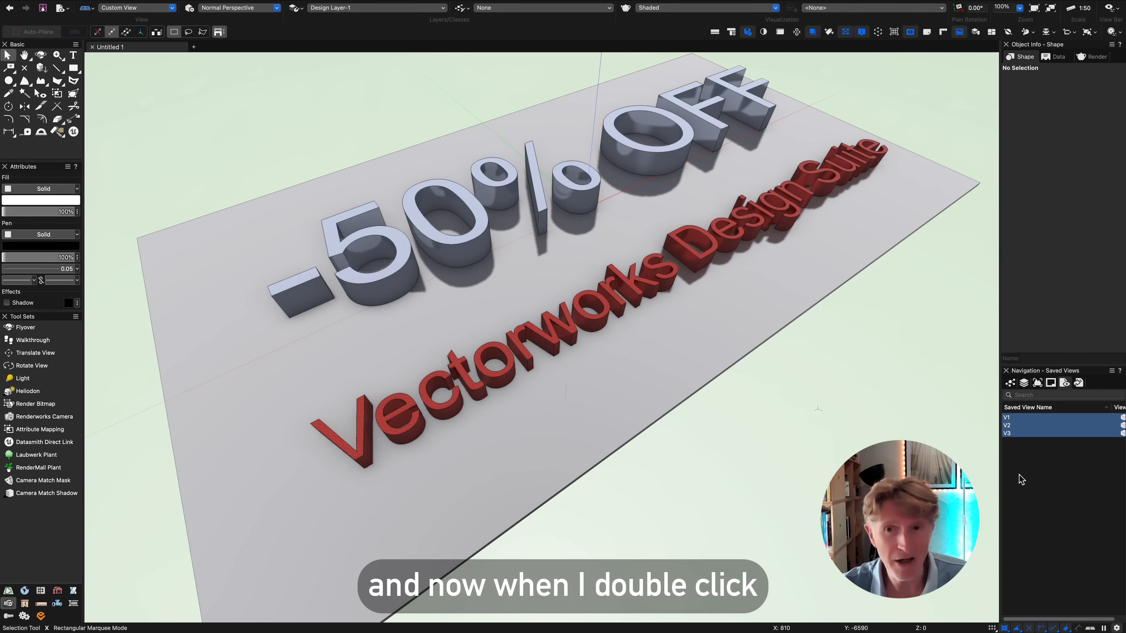
- Activate saved view V1 and V2 in turn to preview the slower view transition
{"action": "left_click", "coordinate": [1014, 419]}
{"action": "double_click", "coordinate": [1014, 420]}
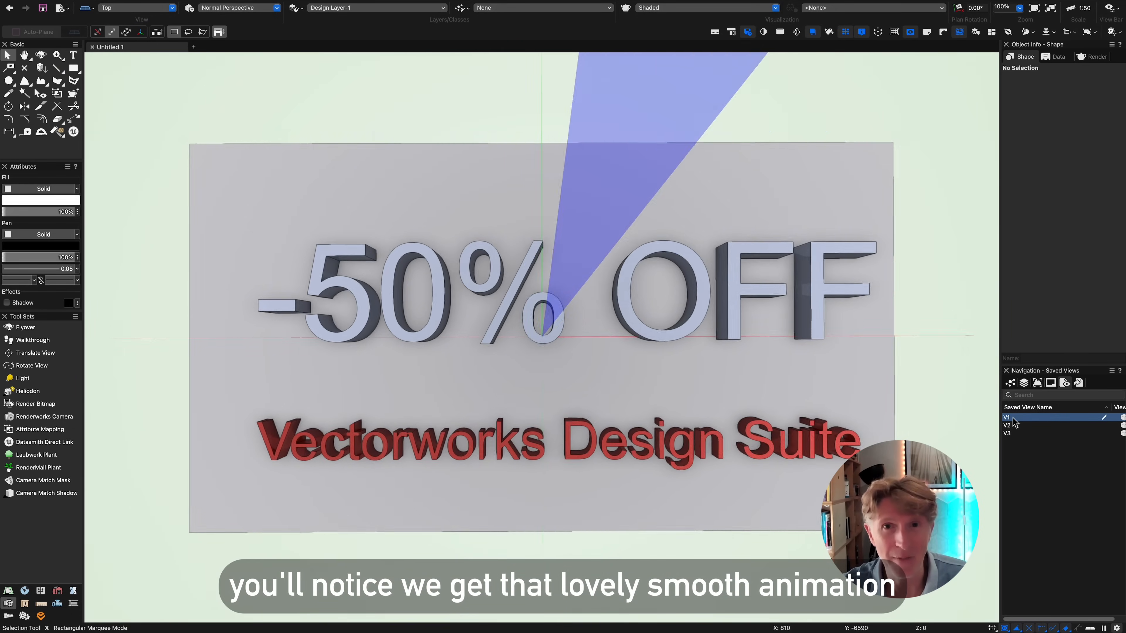
{"action": "double_click", "coordinate": [1012, 427]}
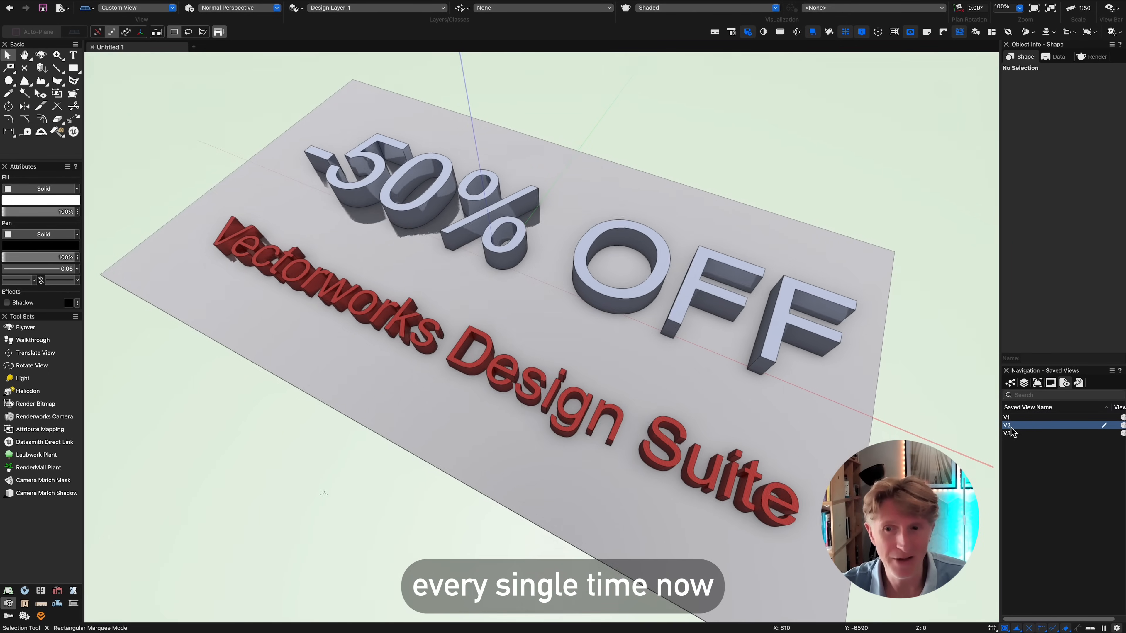
- Turn off the display of the 3D axes in the grid settings
{"action": "left_click", "coordinate": [993, 628]}
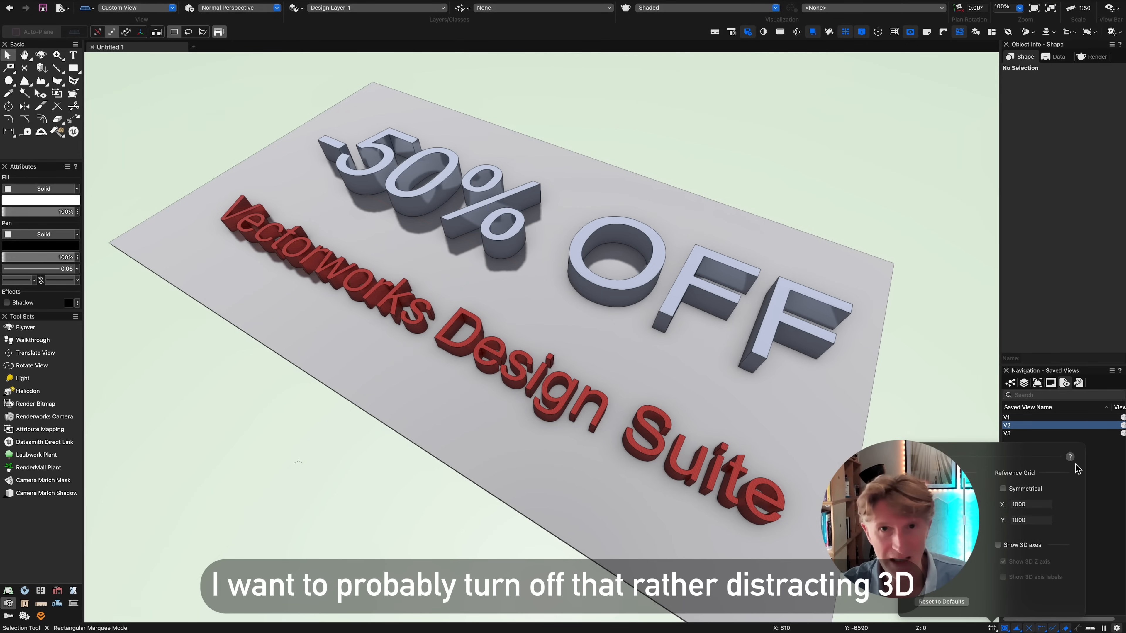
{"action": "left_click", "coordinate": [1055, 432]}
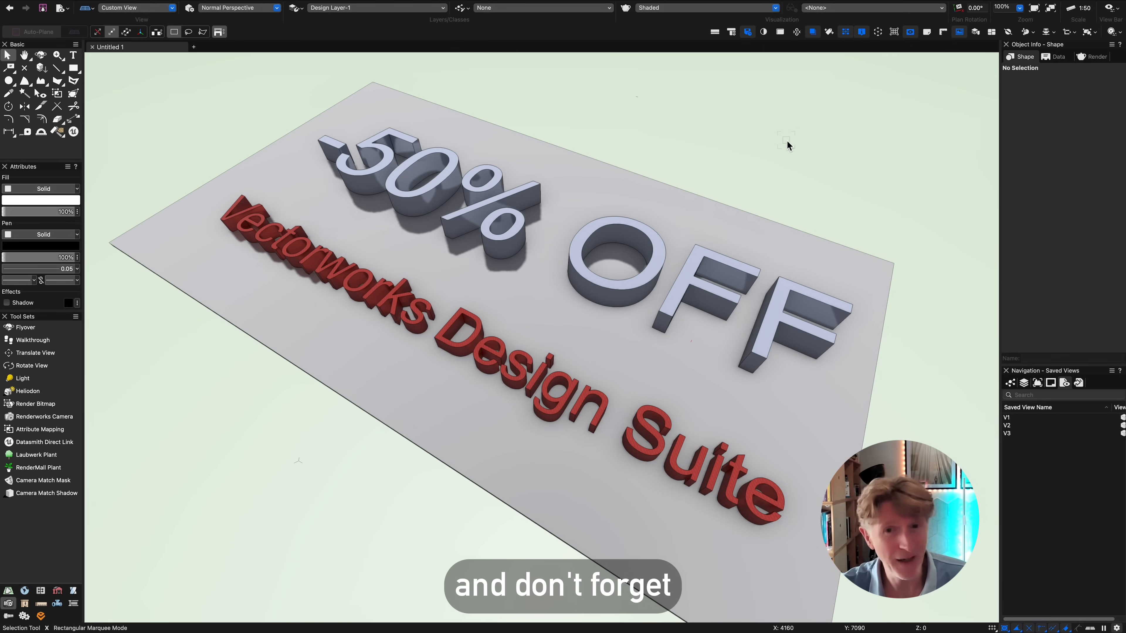
- In the Interactive Appearance Settings, set the ForeColor and BackColor of General - Background - Perspective Horizon Ground to white
{"action": "key", "text": "super+comma"}
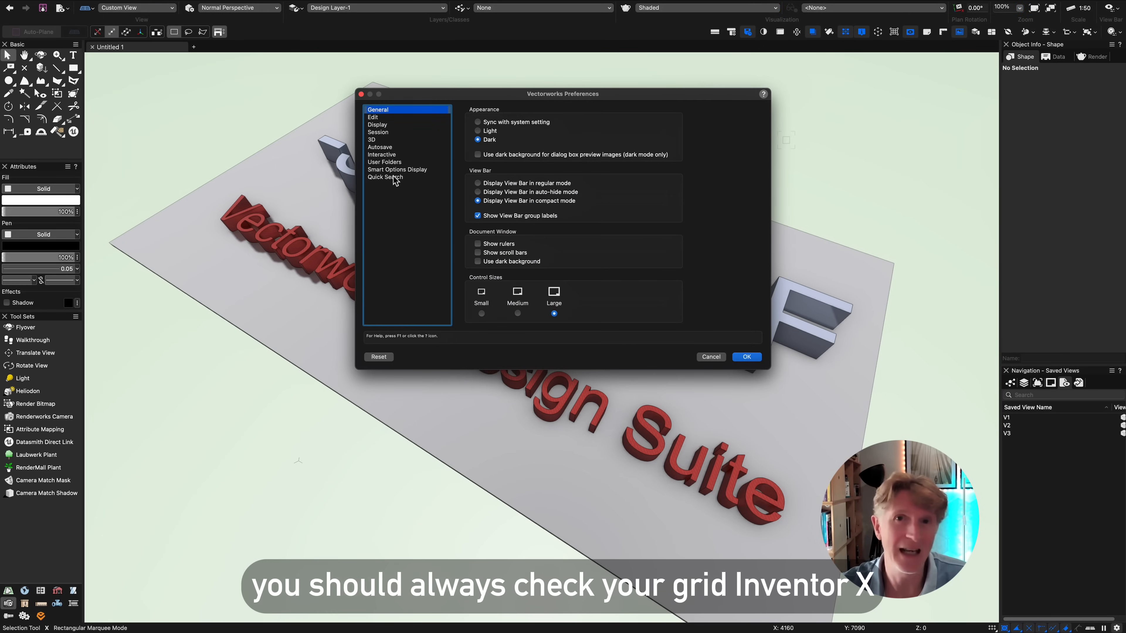
{"action": "left_click", "coordinate": [382, 155]}
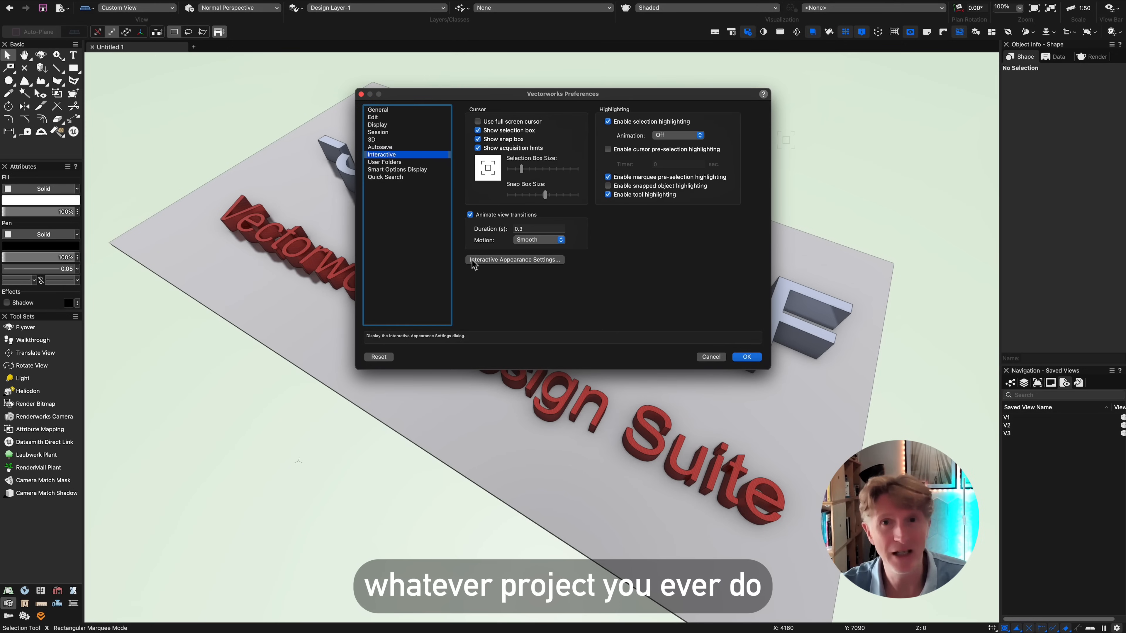
{"action": "left_click", "coordinate": [473, 261]}
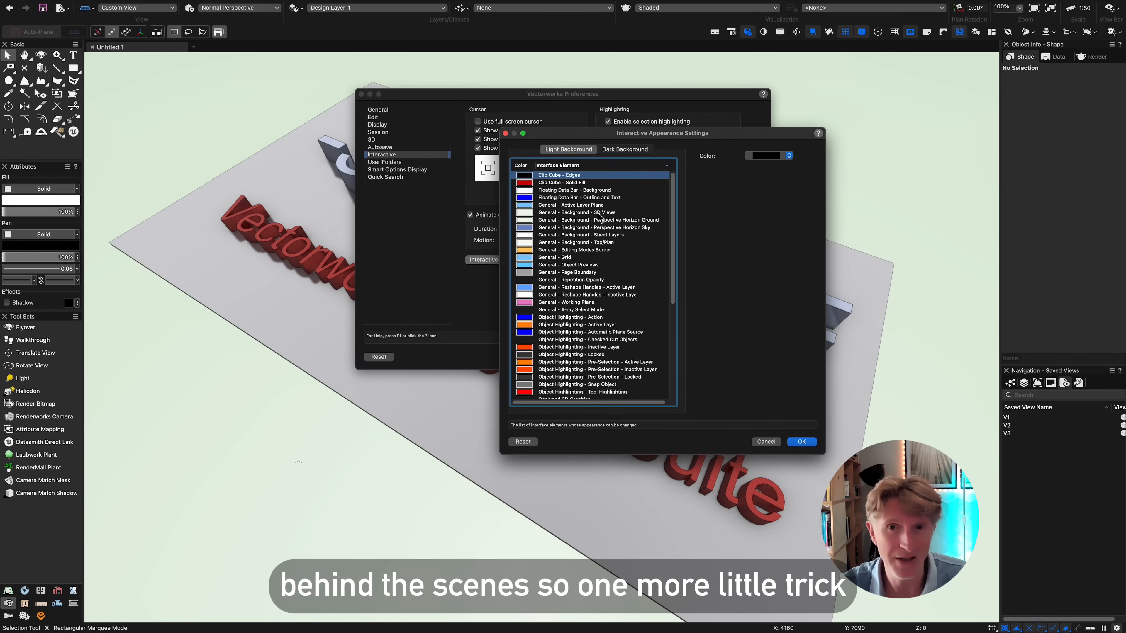
{"action": "left_click", "coordinate": [598, 214]}
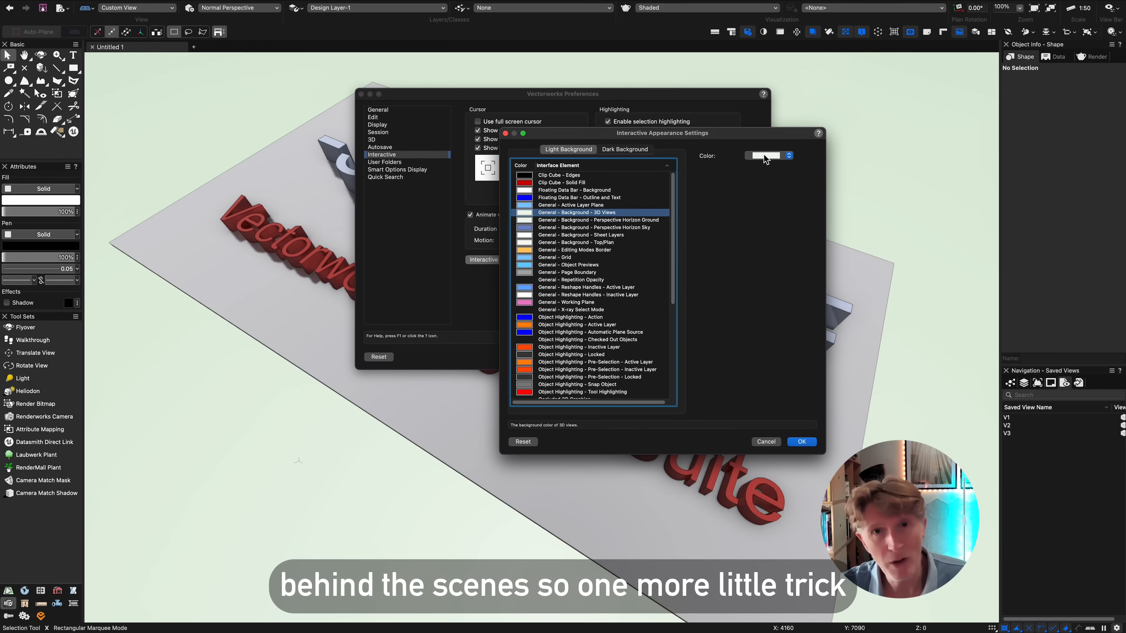
{"action": "left_click", "coordinate": [655, 220]}
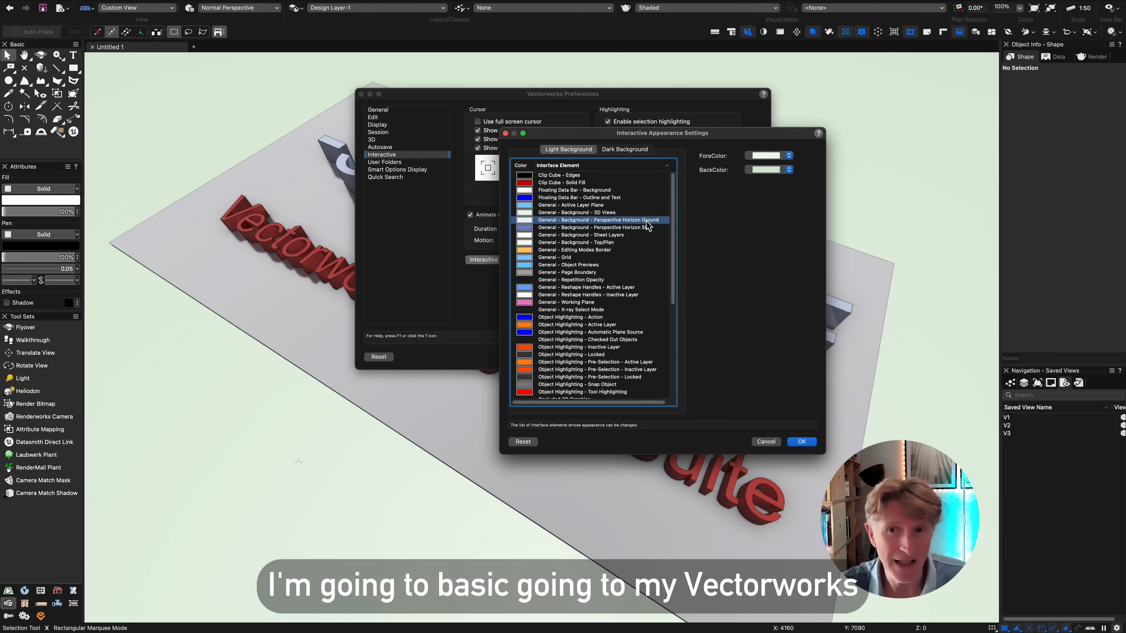
{"action": "left_click", "coordinate": [766, 171]}
{"action": "left_click", "coordinate": [814, 120]}
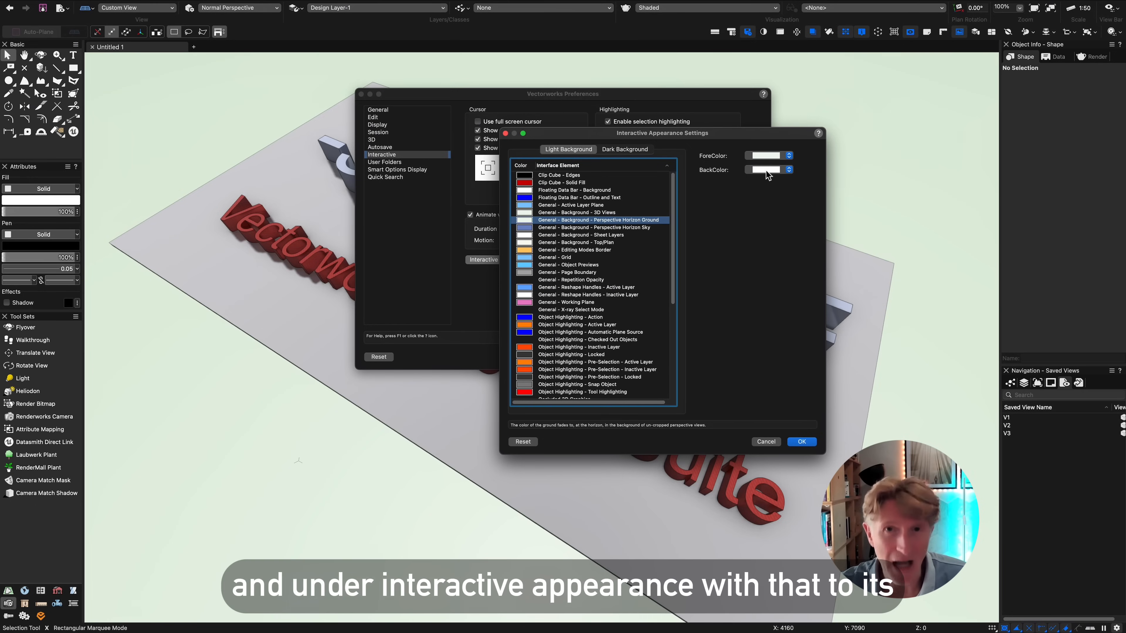
{"action": "left_click", "coordinate": [766, 157]}
{"action": "left_click", "coordinate": [816, 110]}
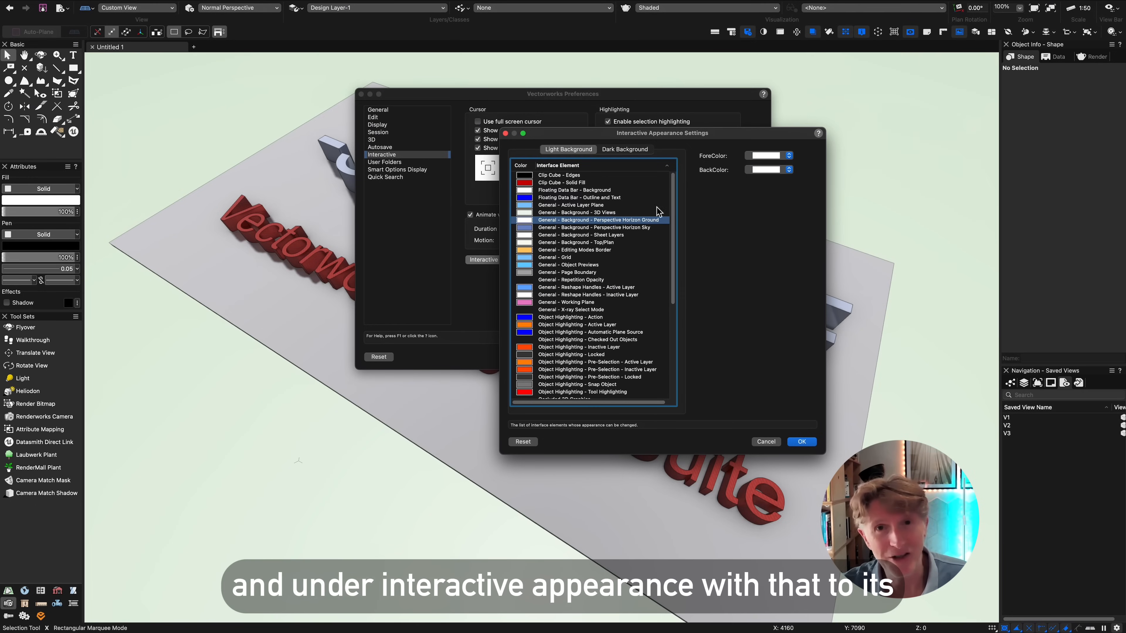
- Set the color of General - Background - 3D Views to white
{"action": "left_click", "coordinate": [626, 212]}
{"action": "left_click", "coordinate": [766, 157]}
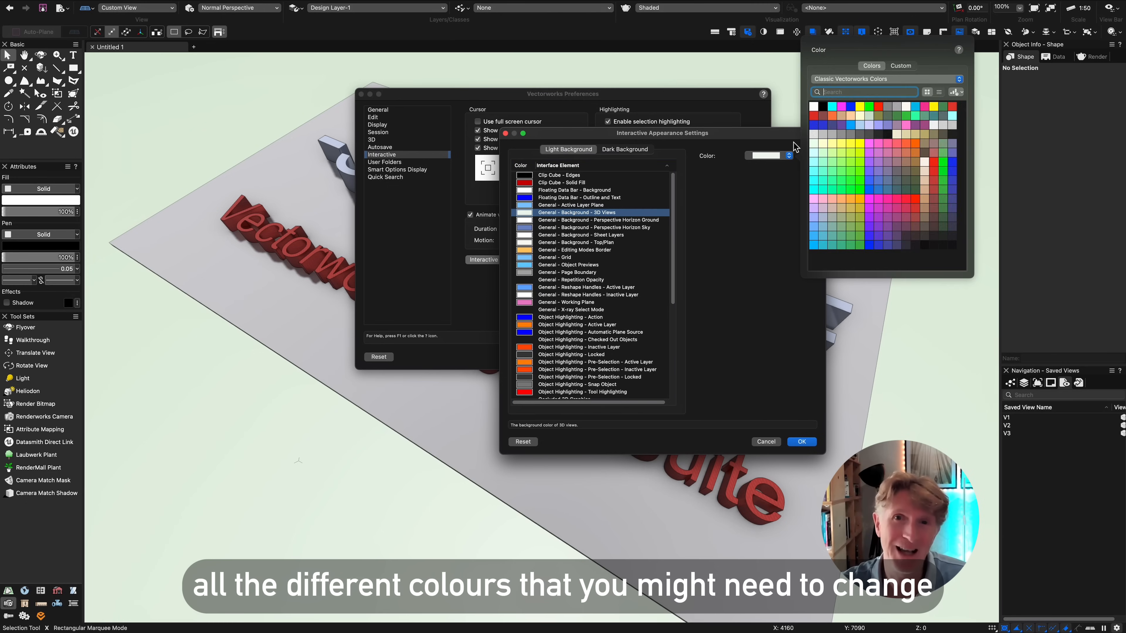
{"action": "left_click", "coordinate": [816, 110]}
- Set the BackColor and ForeColor of General - Background - Perspective Horizon Sky to white and accept the appearance settings
{"action": "left_click", "coordinate": [631, 228]}
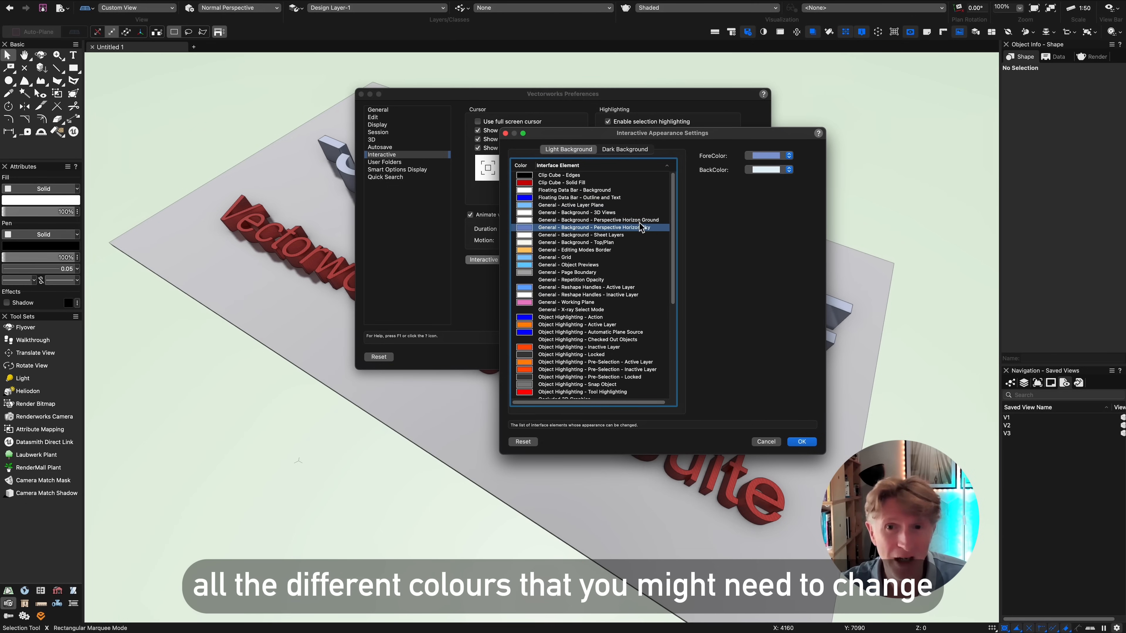
{"action": "left_click", "coordinate": [771, 171]}
{"action": "left_click", "coordinate": [814, 121]}
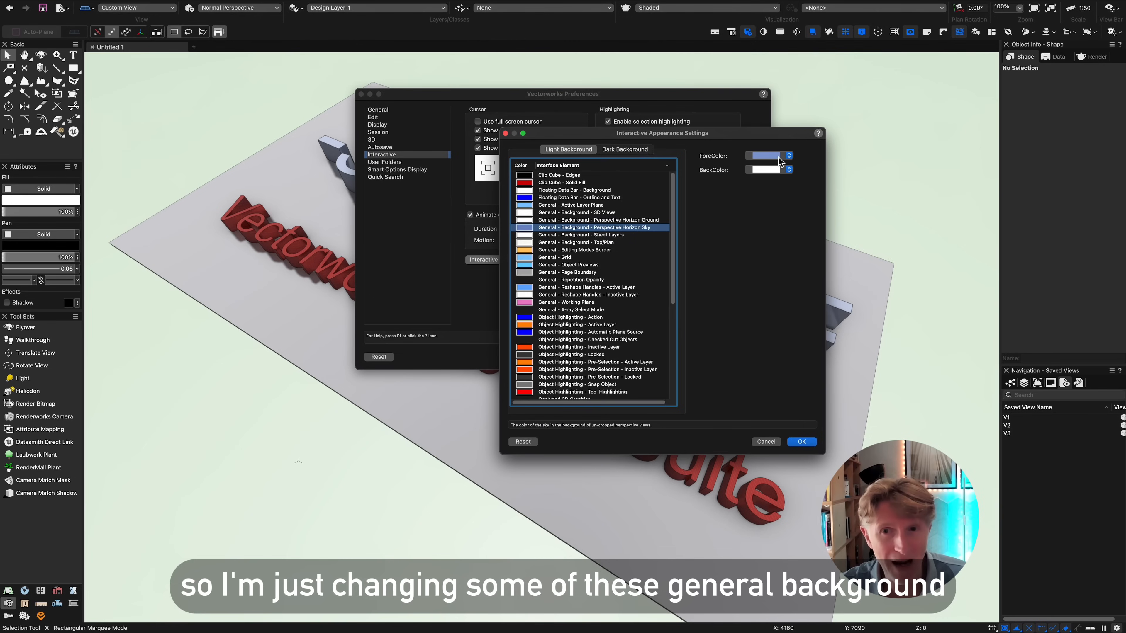
{"action": "left_click", "coordinate": [767, 156]}
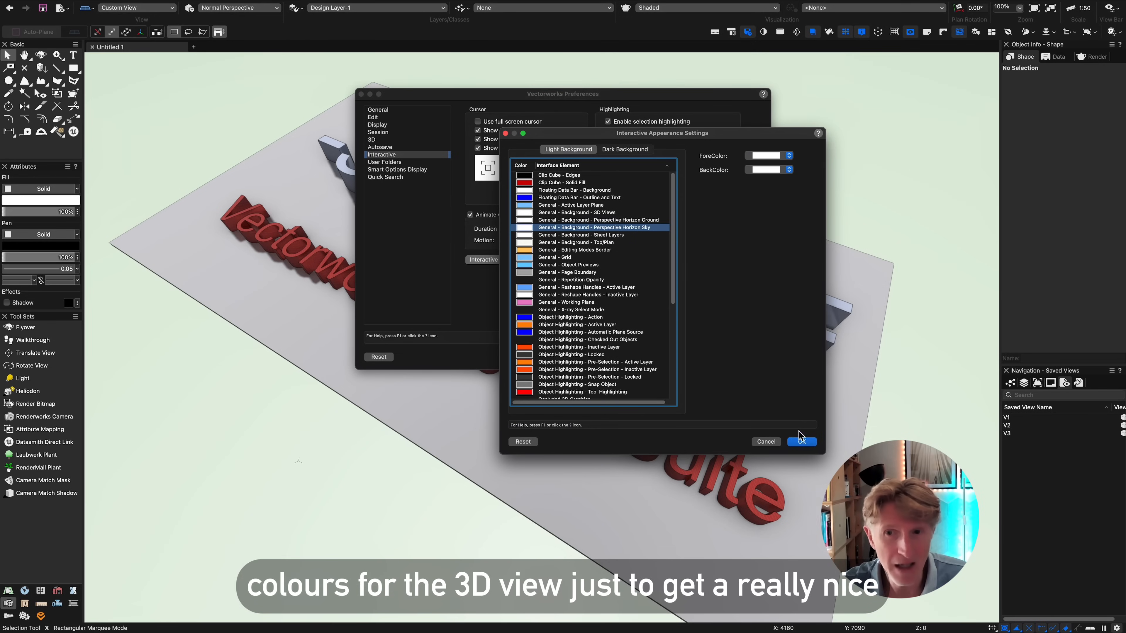
{"action": "left_click", "coordinate": [802, 441]}
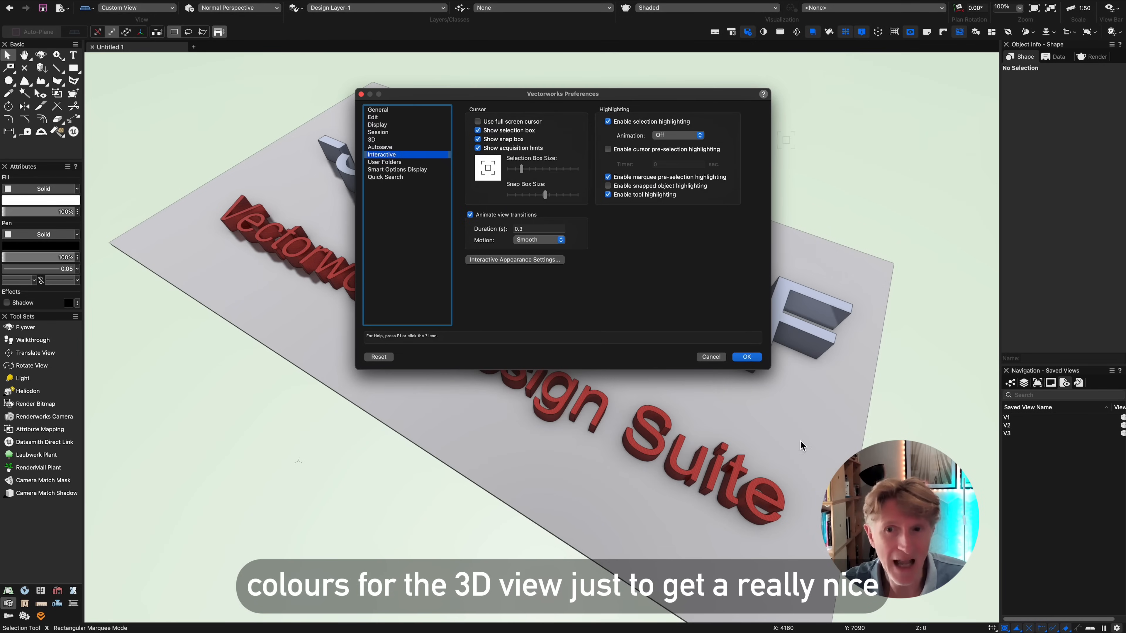
- Accept the Vectorworks preferences and preview the animated transition by activating saved views V1 and V2
{"action": "left_click", "coordinate": [747, 357]}
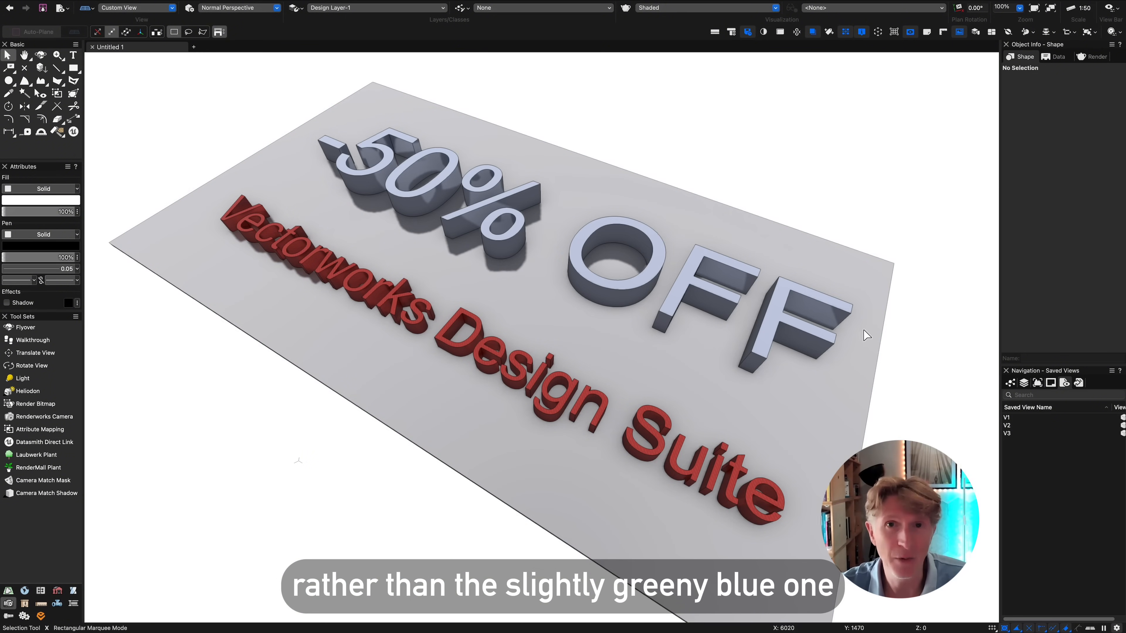
{"action": "double_click", "coordinate": [1018, 419]}
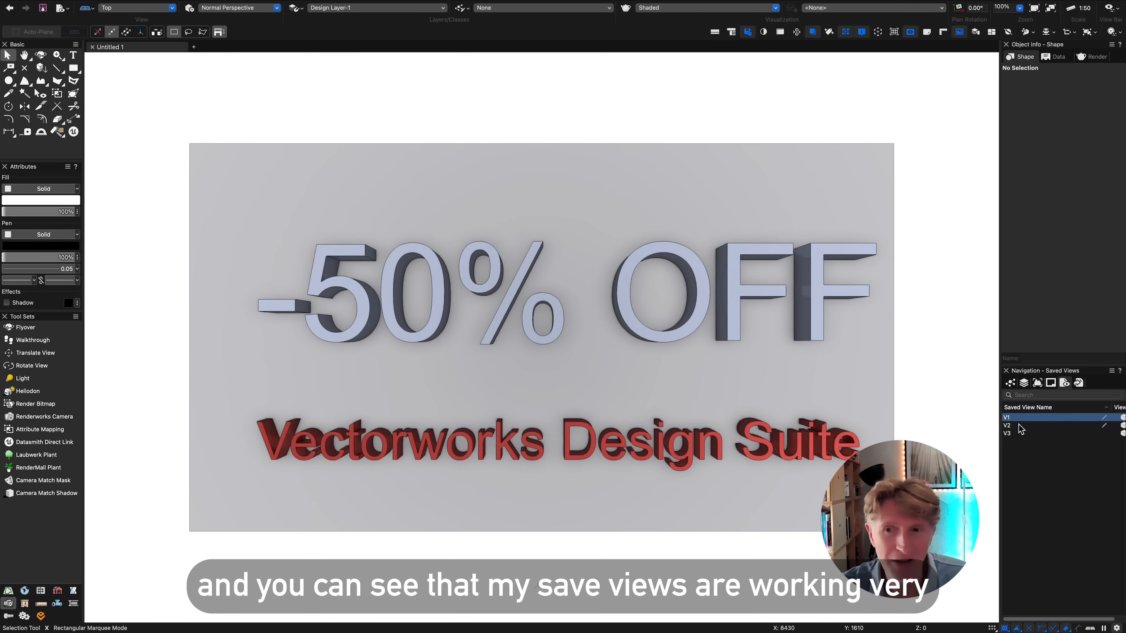
{"action": "double_click", "coordinate": [1015, 426]}
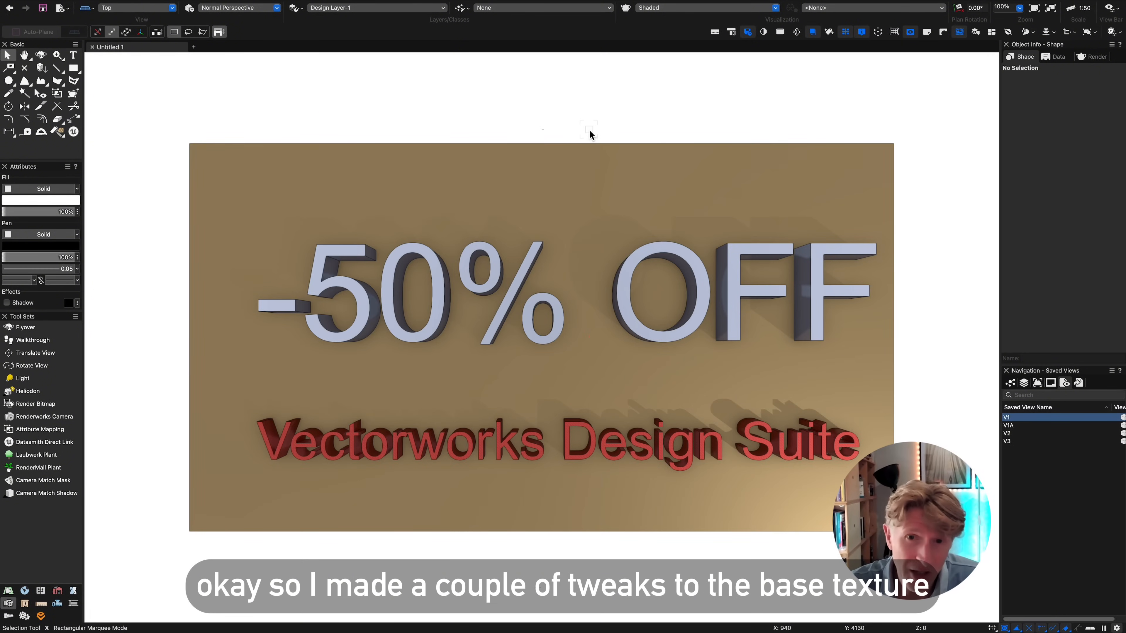
- In the Interactive Appearance Settings, set the color of General - Background - 3D Views to black
{"action": "key", "text": "super+comma"}
{"action": "left_click", "coordinate": [529, 260]}
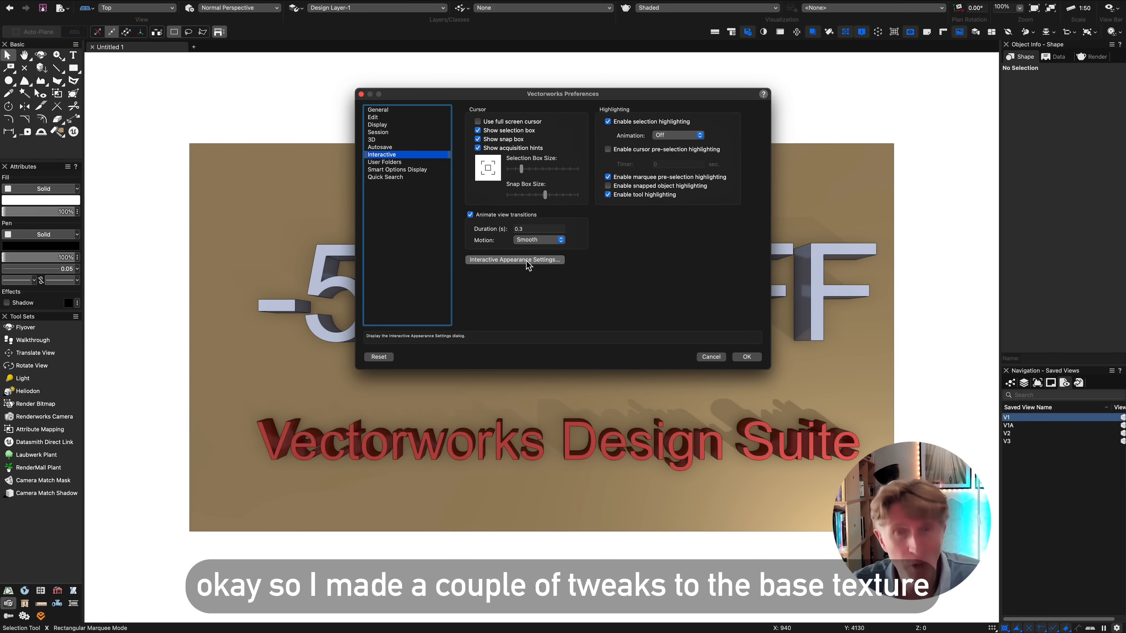
{"action": "left_click", "coordinate": [551, 243]}
{"action": "left_click", "coordinate": [549, 213]}
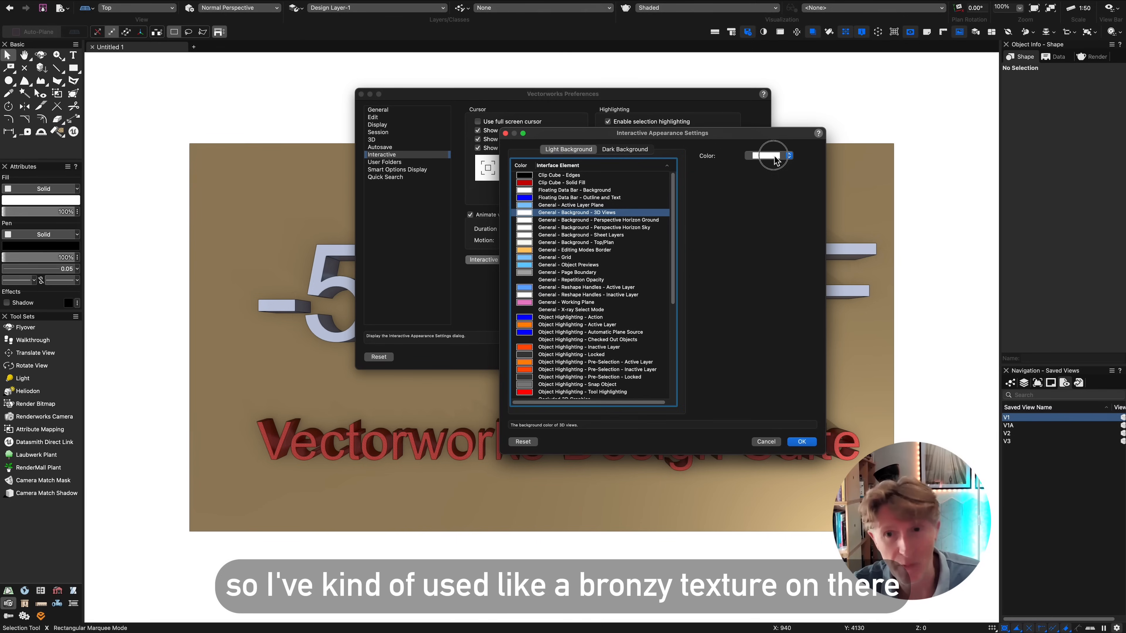
{"action": "left_click", "coordinate": [773, 156]}
{"action": "left_click", "coordinate": [824, 110]}
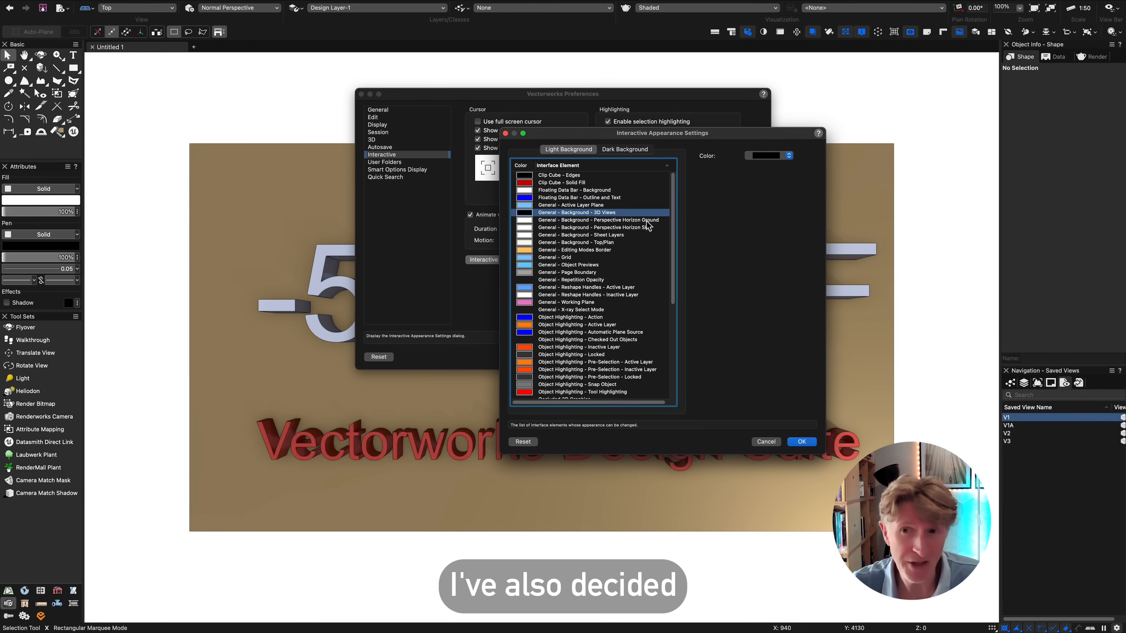
- Set the ForeColor and BackColor of General - Background - Perspective Horizon Ground to black
{"action": "left_click", "coordinate": [651, 220]}
{"action": "left_click", "coordinate": [774, 156]}
{"action": "left_click", "coordinate": [816, 108]}
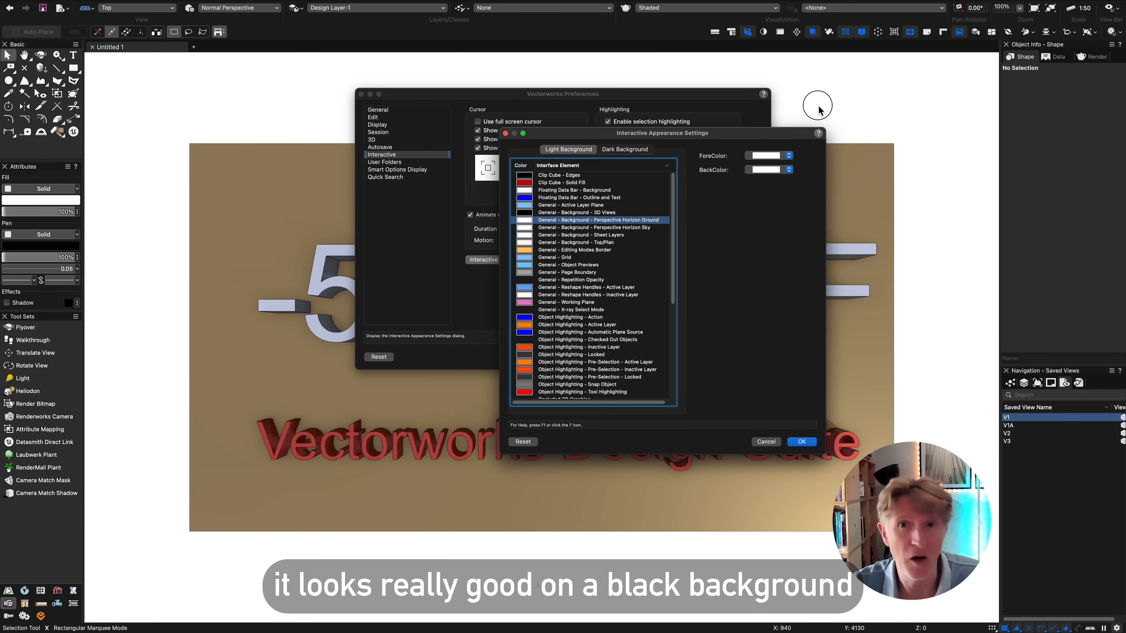
{"action": "left_click", "coordinate": [774, 156]}
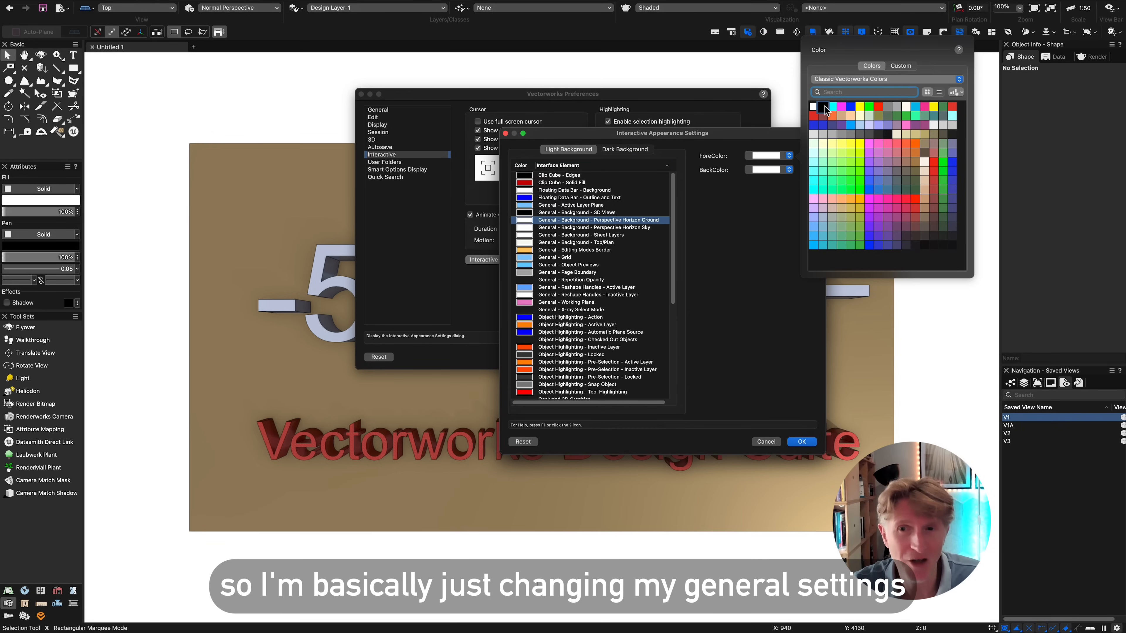
{"action": "left_click", "coordinate": [824, 110]}
{"action": "left_click", "coordinate": [759, 171]}
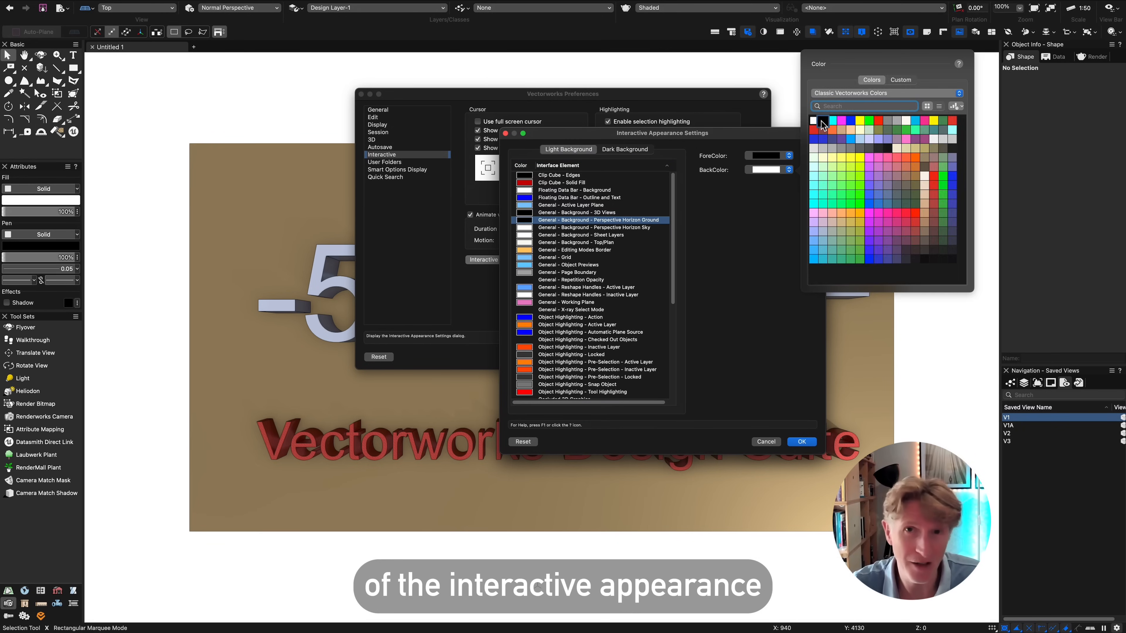
{"action": "left_click", "coordinate": [822, 120]}
- Set the ForeColor and BackColor of General - Background - Perspective Horizon Sky to black and accept the appearance settings and preferences
{"action": "left_click", "coordinate": [628, 227]}
{"action": "left_click", "coordinate": [771, 158]}
{"action": "left_click", "coordinate": [821, 109]}
{"action": "left_click", "coordinate": [766, 170]}
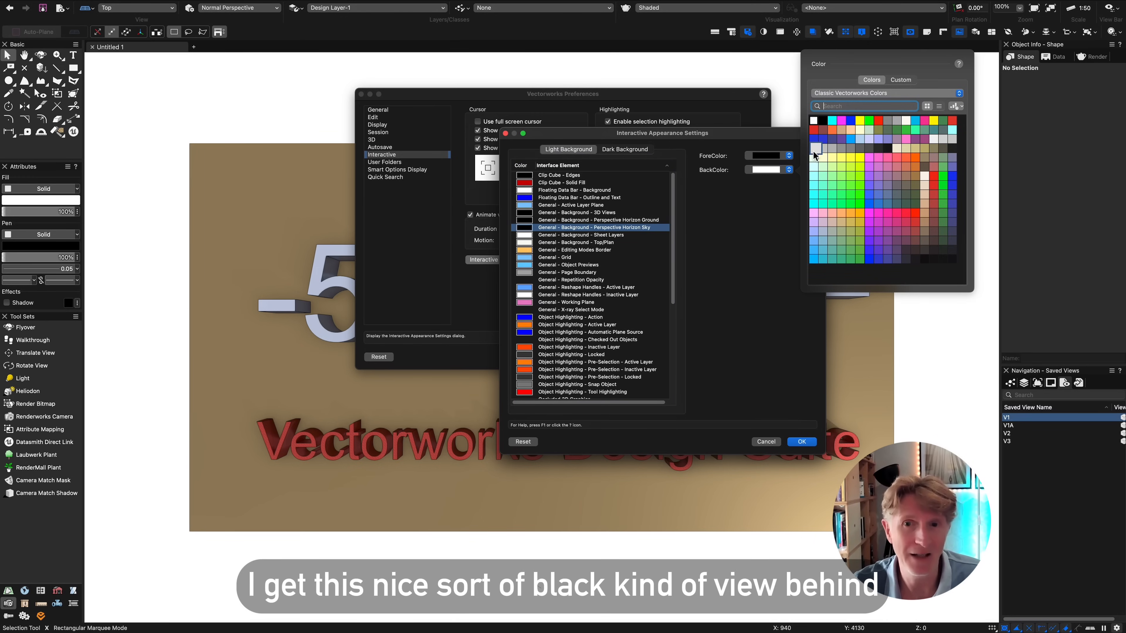
{"action": "left_click", "coordinate": [823, 120]}
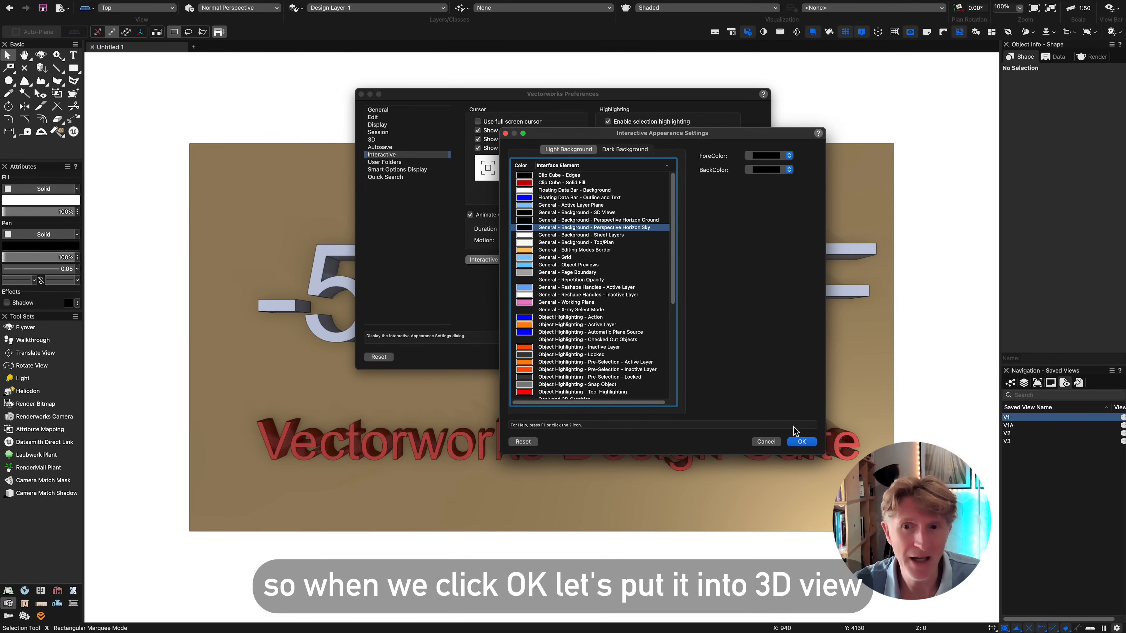
{"action": "left_click", "coordinate": [801, 442]}
{"action": "left_click", "coordinate": [745, 359]}
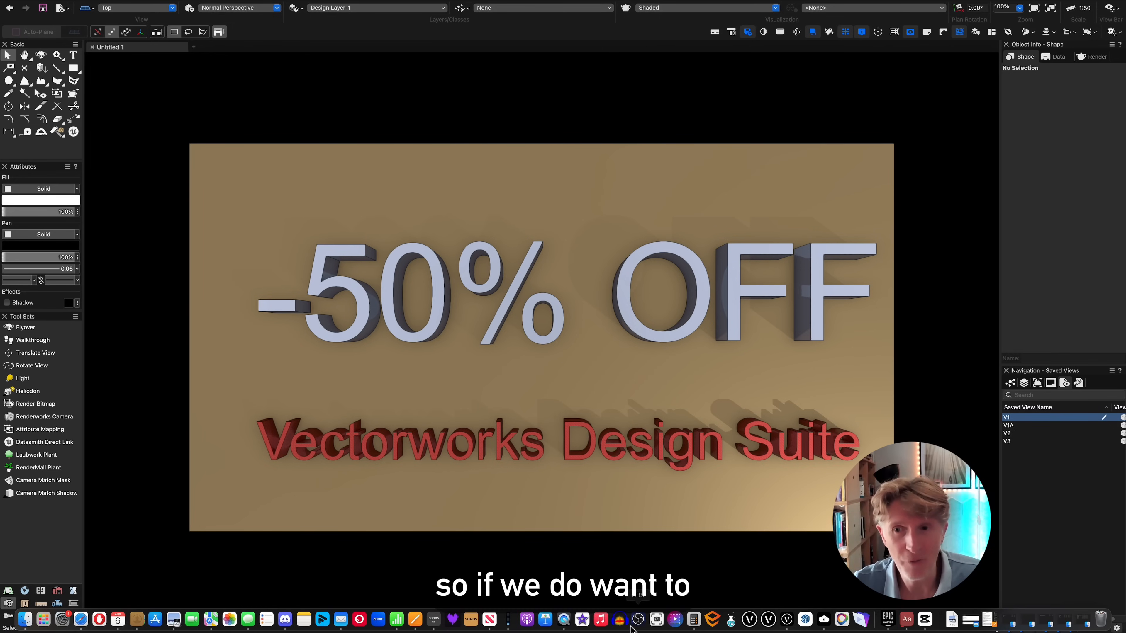
- Play the view transitions by activating saved views V1A, V2 and V3, and return through V1A to V1
{"action": "double_click", "coordinate": [1020, 427]}
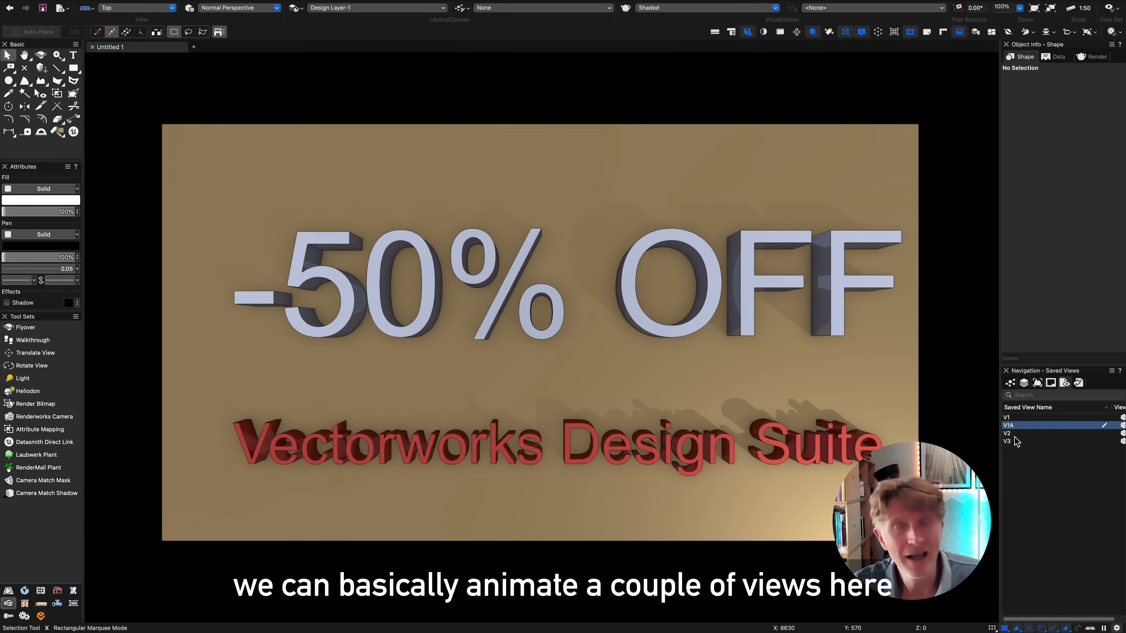
{"action": "double_click", "coordinate": [1015, 436]}
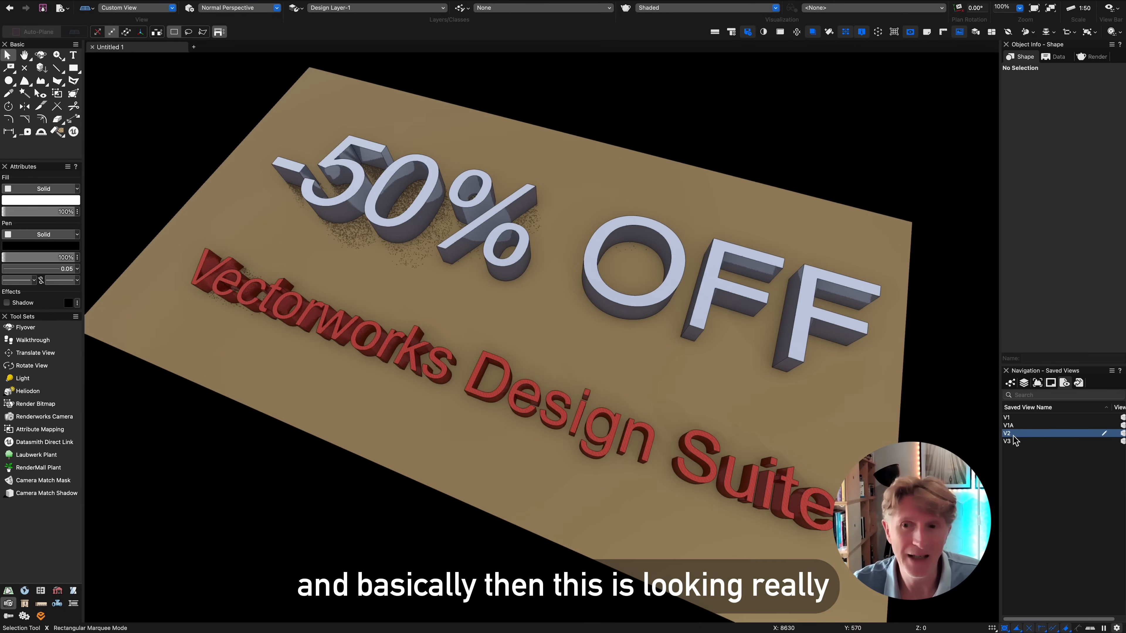
{"action": "double_click", "coordinate": [1005, 442]}
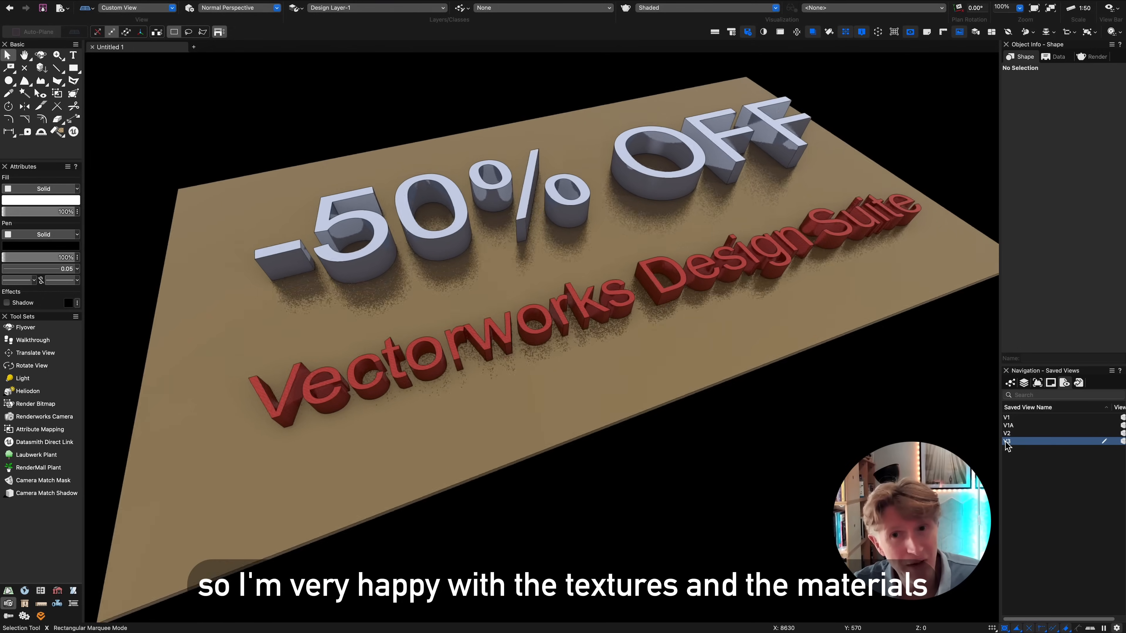
{"action": "left_click", "coordinate": [1009, 426]}
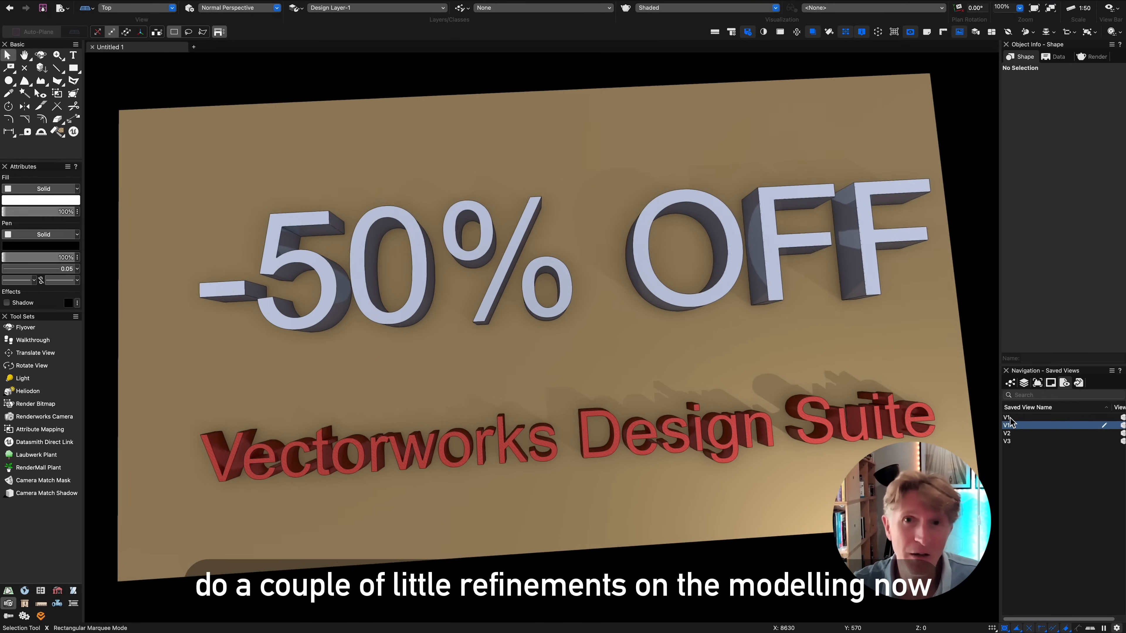
{"action": "left_click", "coordinate": [1009, 417]}
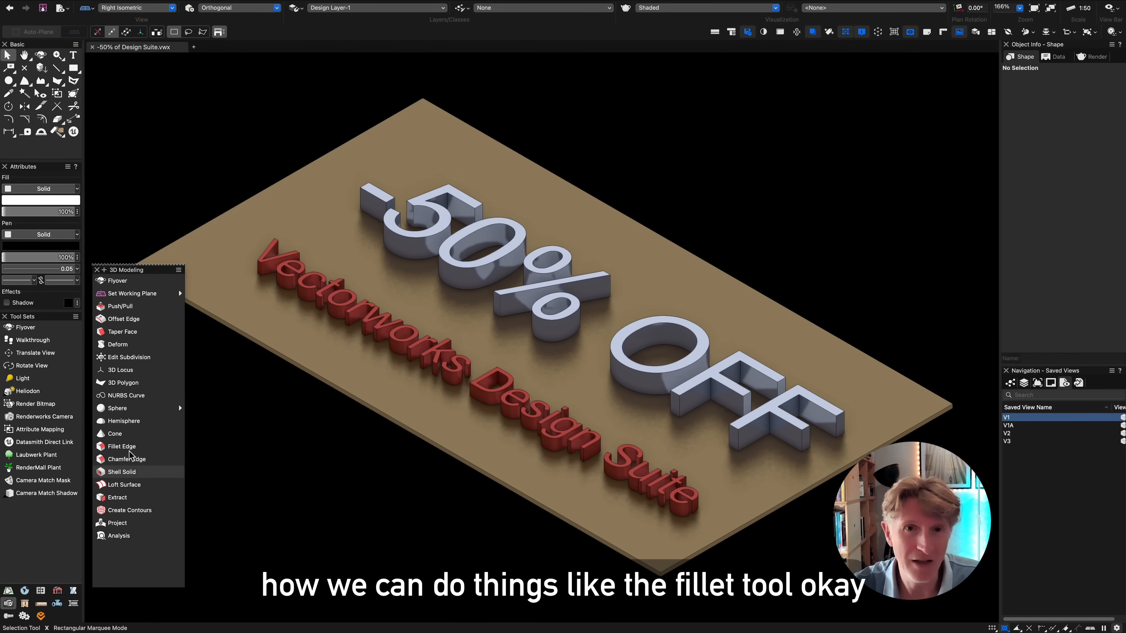
- Set up the Fillet Edge tool to select faces with a constant radius of 50
{"action": "left_click", "coordinate": [127, 446]}
{"action": "left_click", "coordinate": [120, 35]}
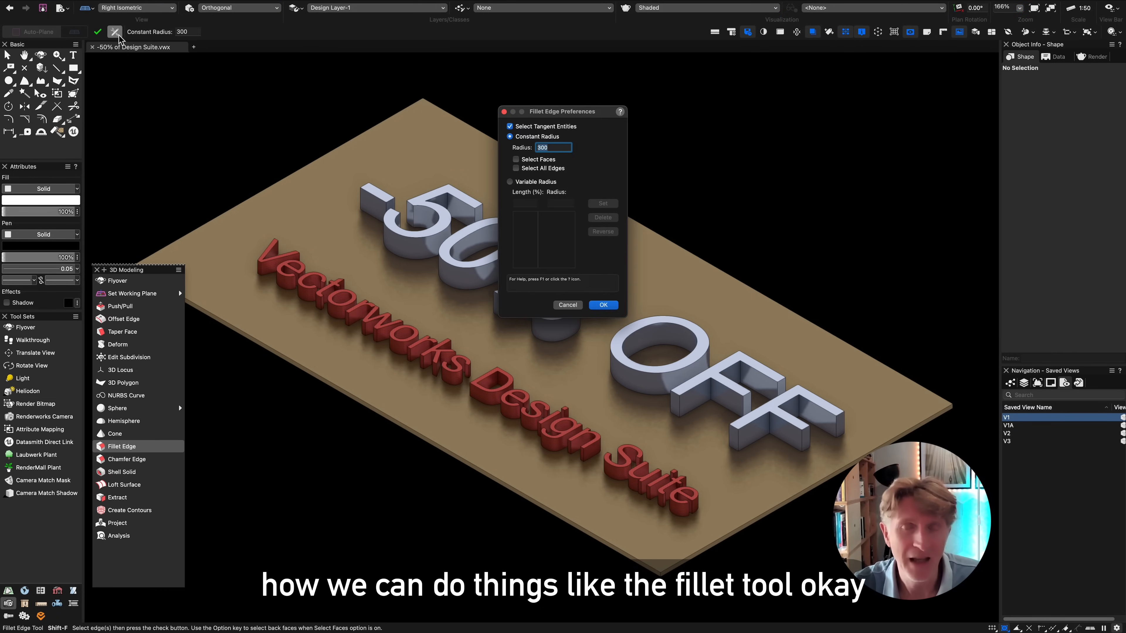
{"action": "left_click", "coordinate": [516, 160]}
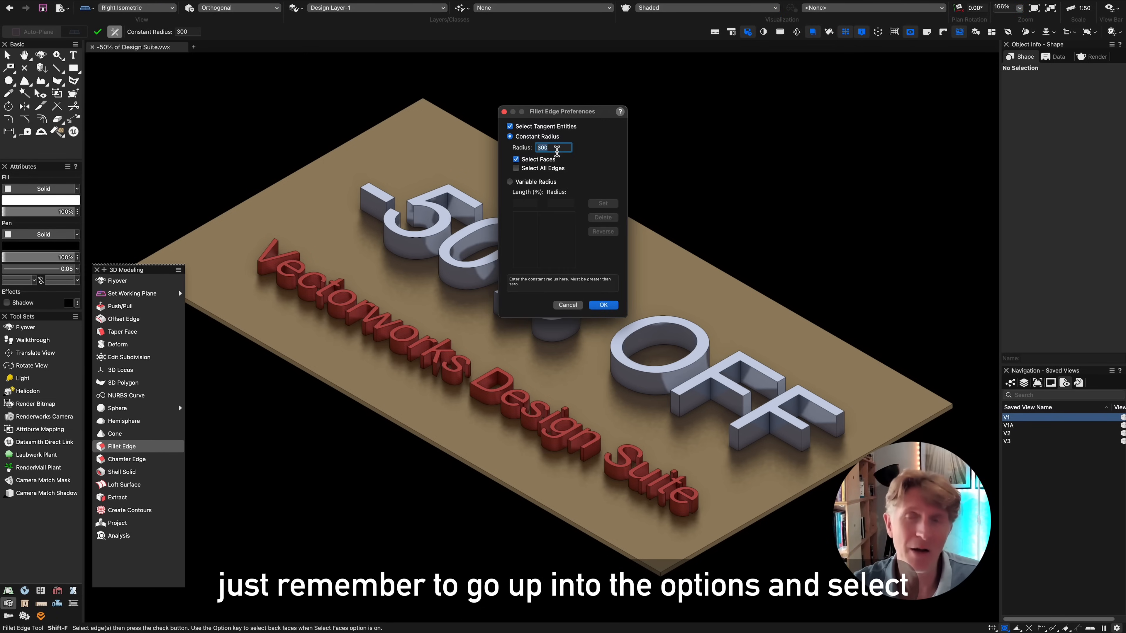
{"action": "type", "text": "5"}
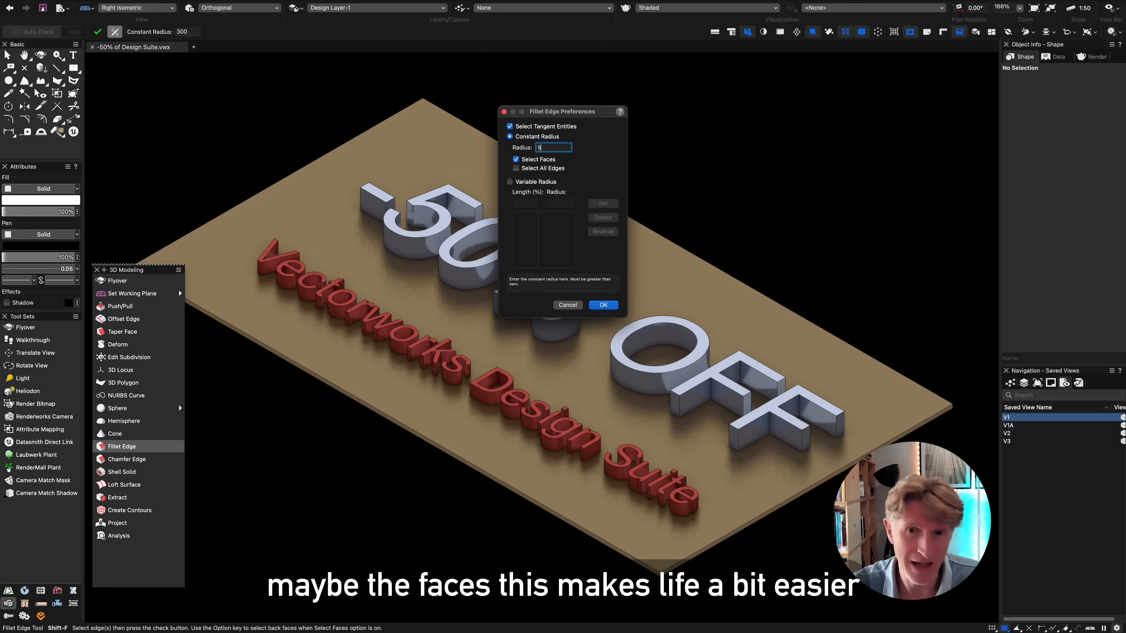
{"action": "type", "text": "0"}
{"action": "key", "text": "Return"}
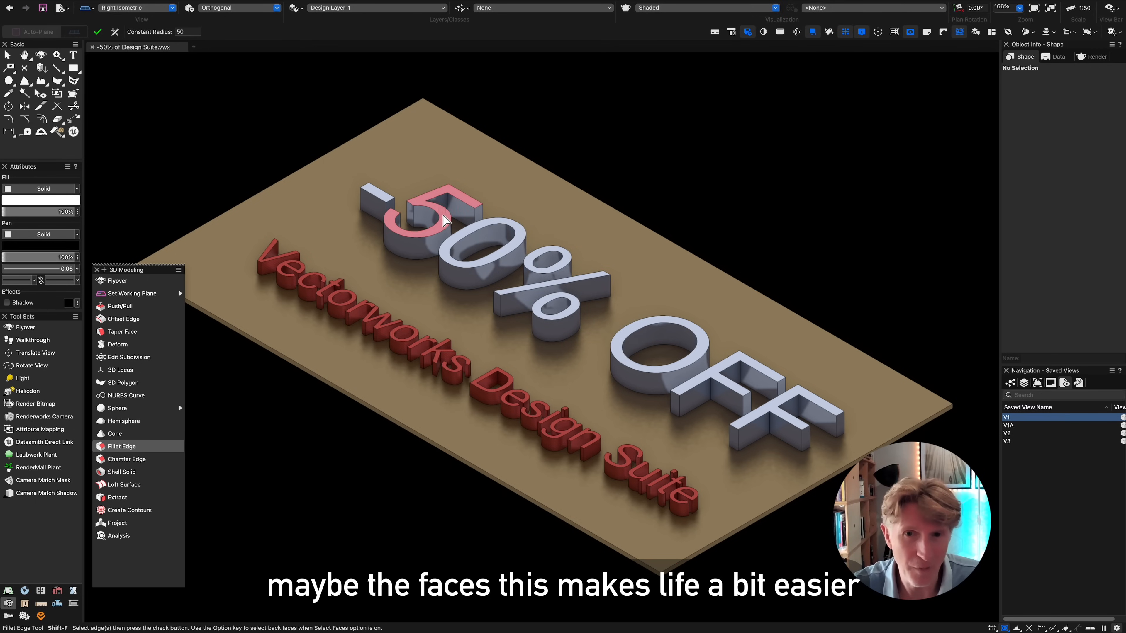
- Fillet the top faces of all the "-50% OFF" characters together with the 50 radius, and deselect the result
{"action": "left_click", "coordinate": [412, 208]}
{"action": "left_click", "coordinate": [379, 199]}
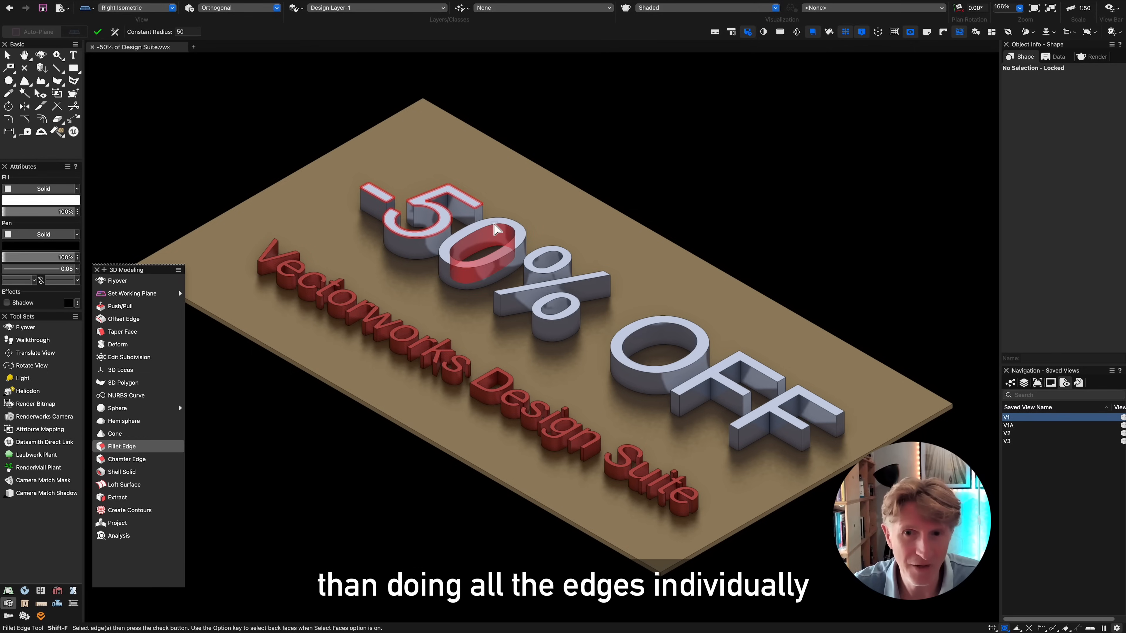
{"action": "left_click", "coordinate": [493, 227], "text": "shift"}
{"action": "left_click", "coordinate": [565, 264], "text": "shift"}
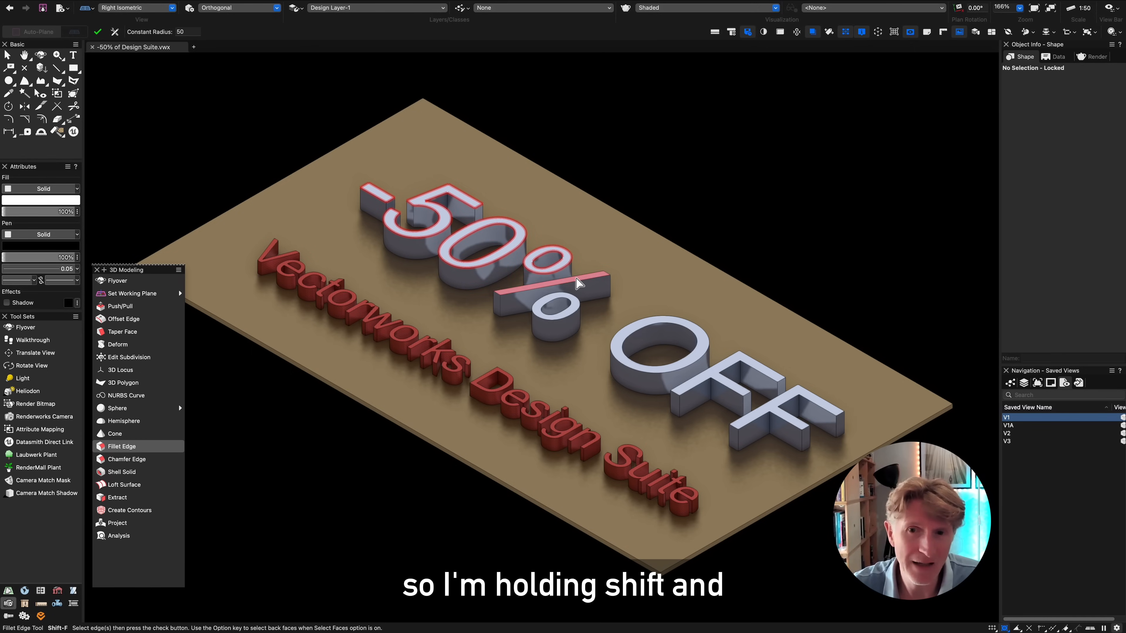
{"action": "left_click", "coordinate": [579, 287], "text": "shift"}
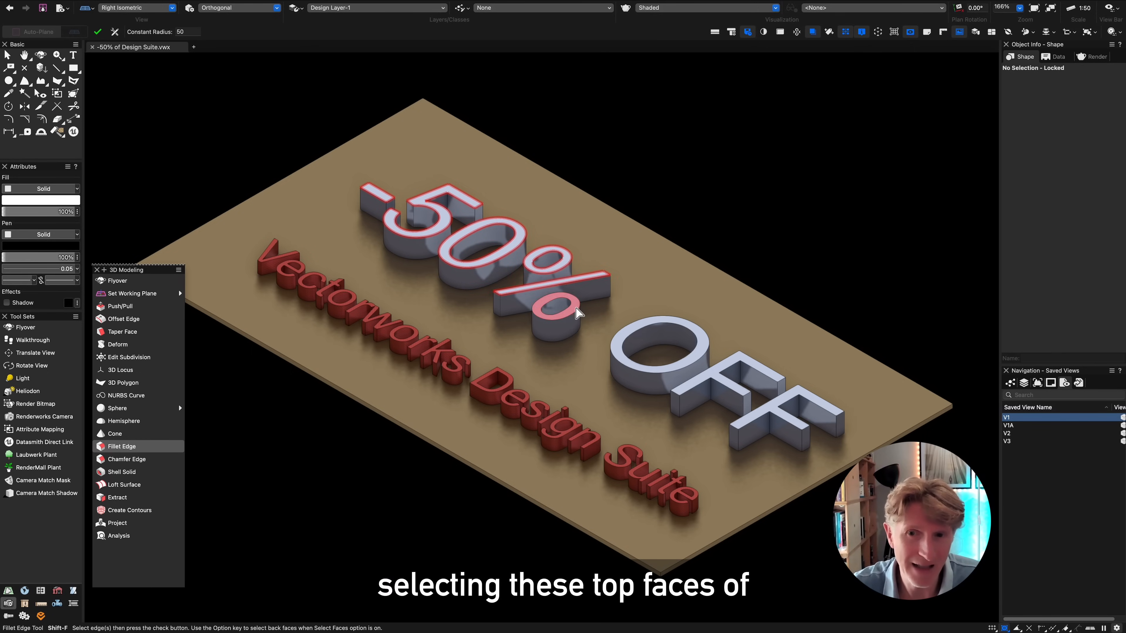
{"action": "left_click", "coordinate": [556, 307], "text": "shift"}
{"action": "left_click", "coordinate": [633, 339], "text": "shift"}
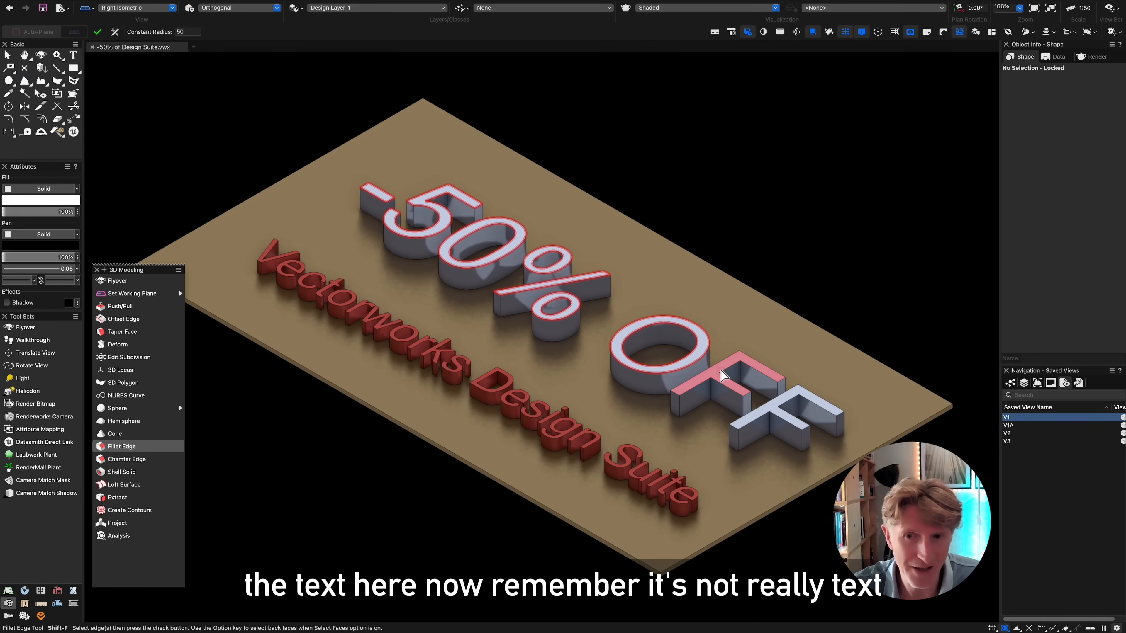
{"action": "left_click", "coordinate": [760, 403], "text": "shift"}
{"action": "left_click", "coordinate": [767, 417], "text": "shift"}
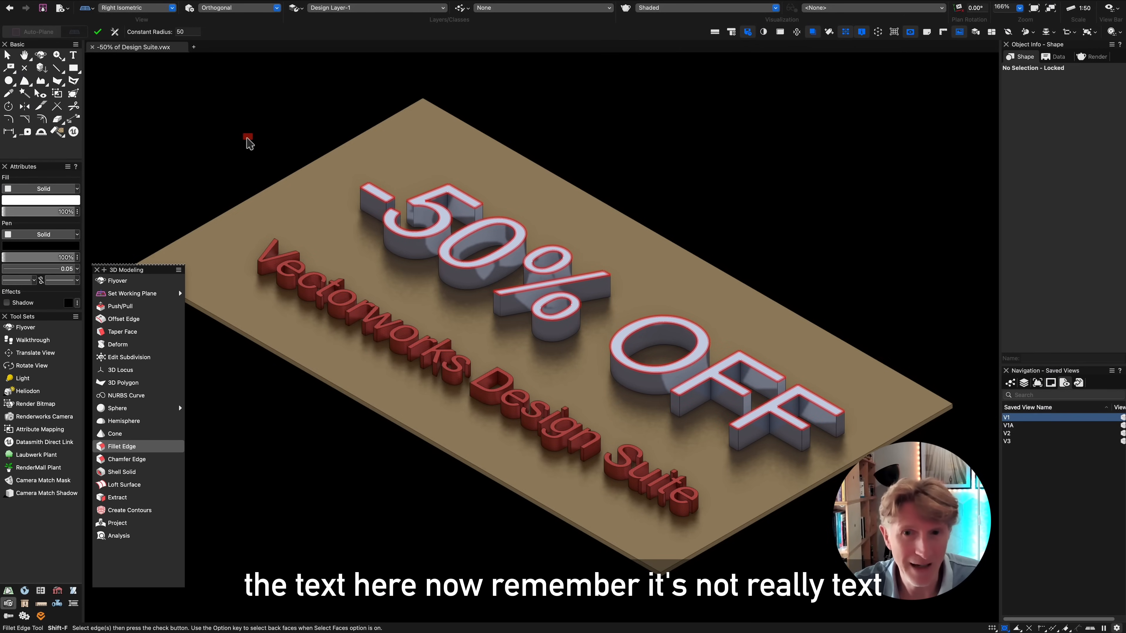
{"action": "left_click", "coordinate": [98, 32]}
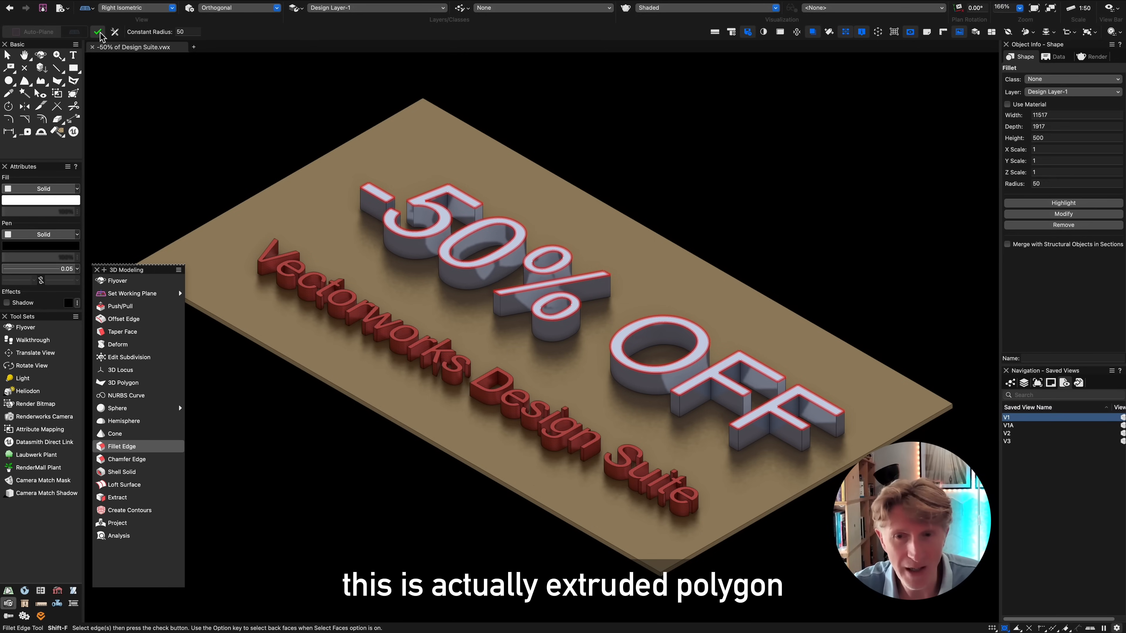
{"action": "key", "text": "x"}
{"action": "left_click", "coordinate": [662, 158]}
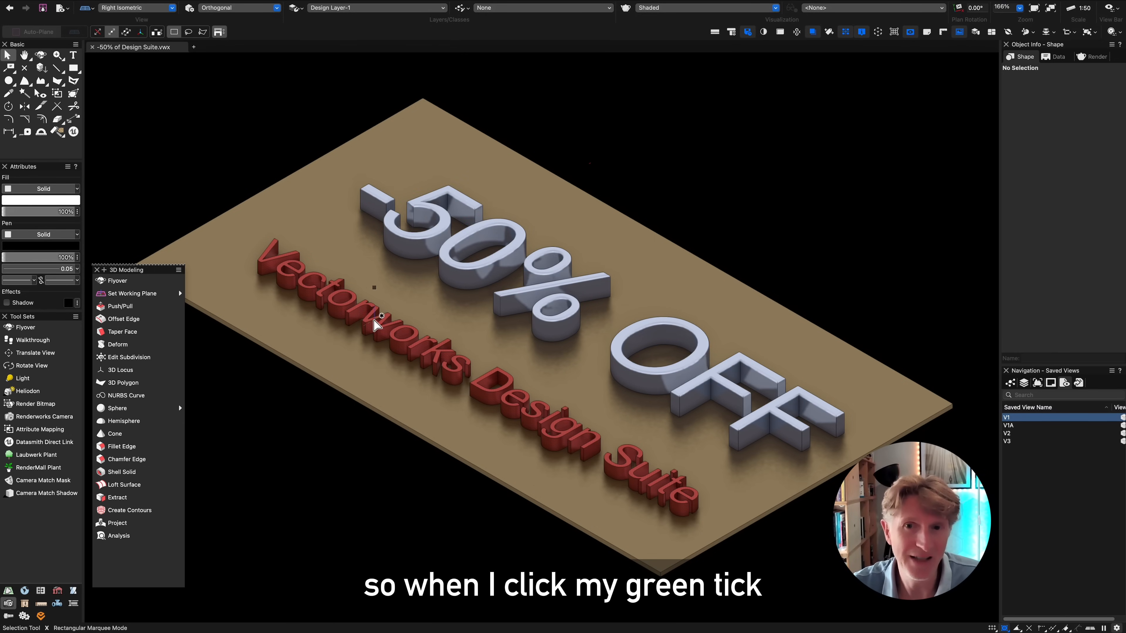
- Start the Chamfer Edge tool with a setback of 10 and select the top faces of the red "Vector" letters
{"action": "scroll", "coordinate": [374, 331], "scroll_direction": "up", "scroll_amount": 3}
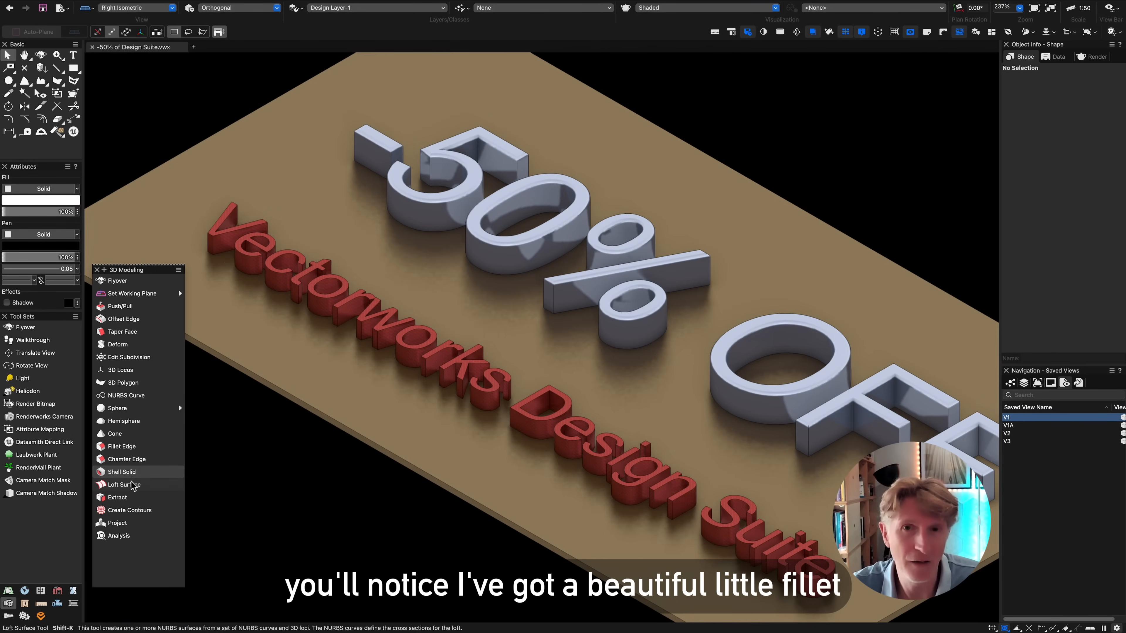
{"action": "scroll", "coordinate": [382, 332], "scroll_direction": "down", "scroll_amount": 3}
{"action": "scroll", "coordinate": [274, 265], "scroll_direction": "up", "scroll_amount": 12}
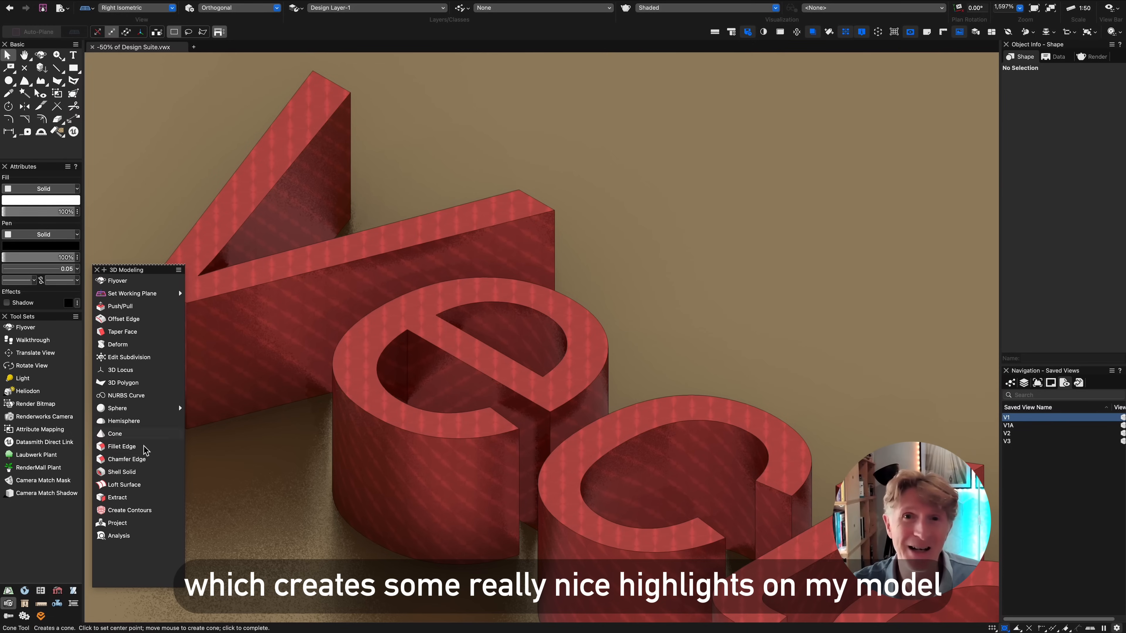
{"action": "left_click", "coordinate": [125, 460]}
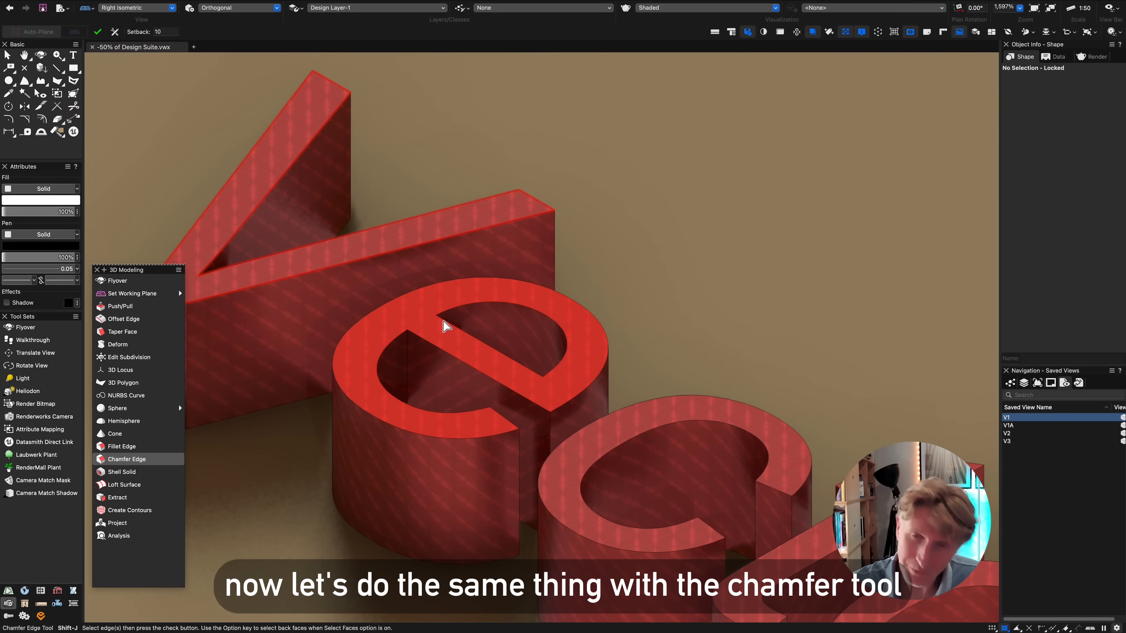
{"action": "key", "text": "space"}
{"action": "left_click_drag", "start_coordinate": [744, 382], "coordinate": [596, 279]}
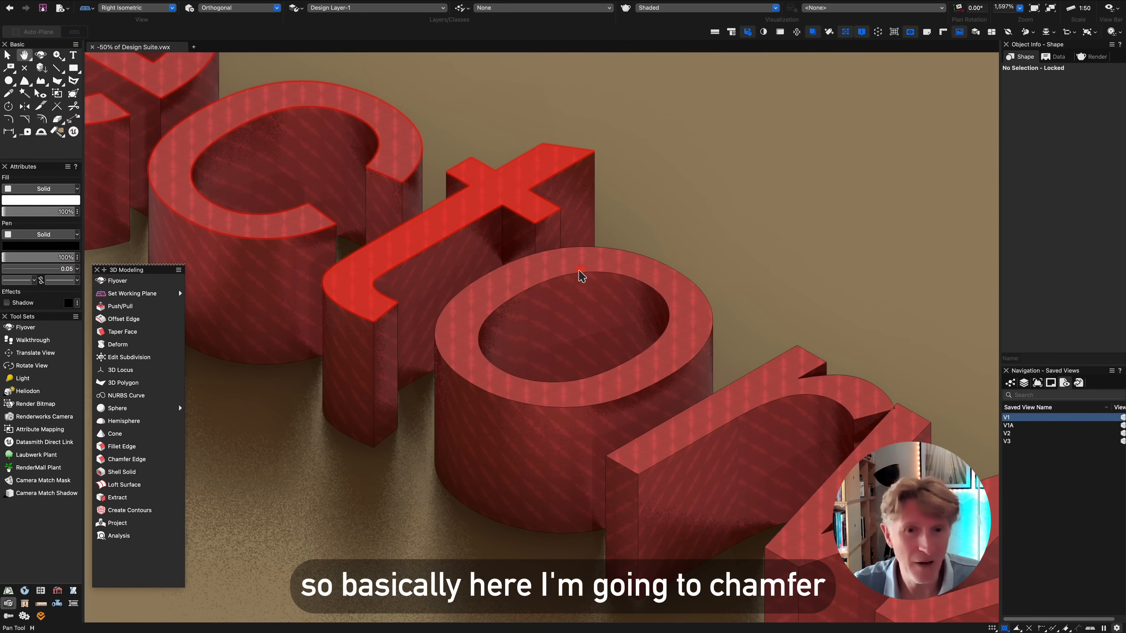
{"action": "left_click", "coordinate": [838, 408], "text": "shift"}
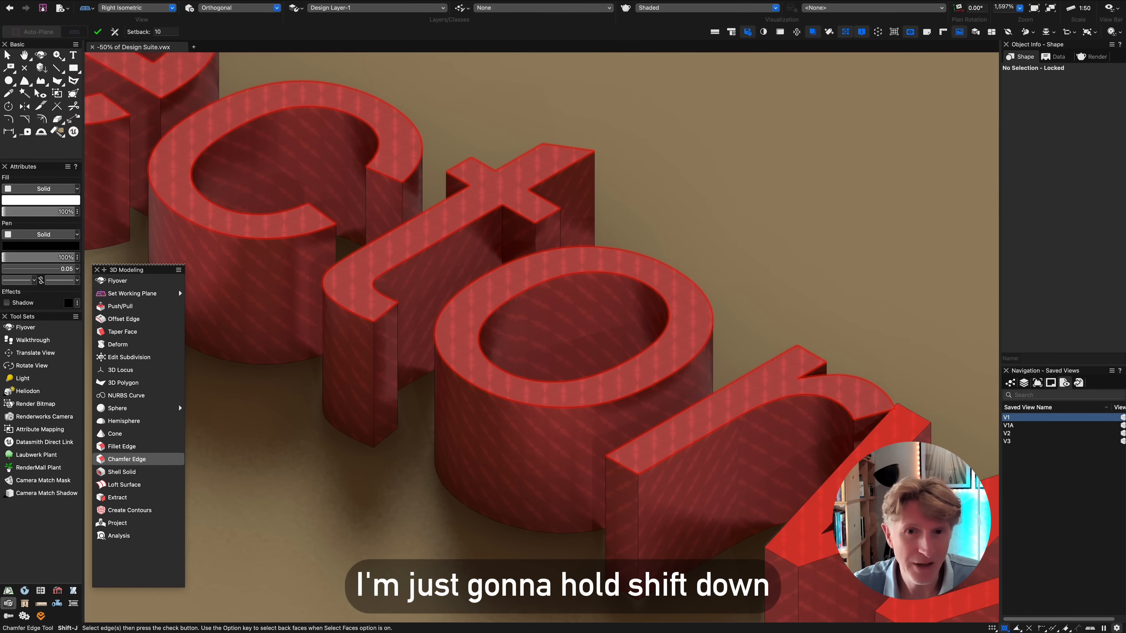
{"action": "left_click", "coordinate": [888, 431], "text": "shift"}
- Add the top faces of the "works" letters to the chamfer selection
{"action": "key", "text": "space"}
{"action": "left_click_drag", "start_coordinate": [754, 336], "coordinate": [277, 44]}
{"action": "left_click_drag", "start_coordinate": [721, 370], "coordinate": [309, 95]}
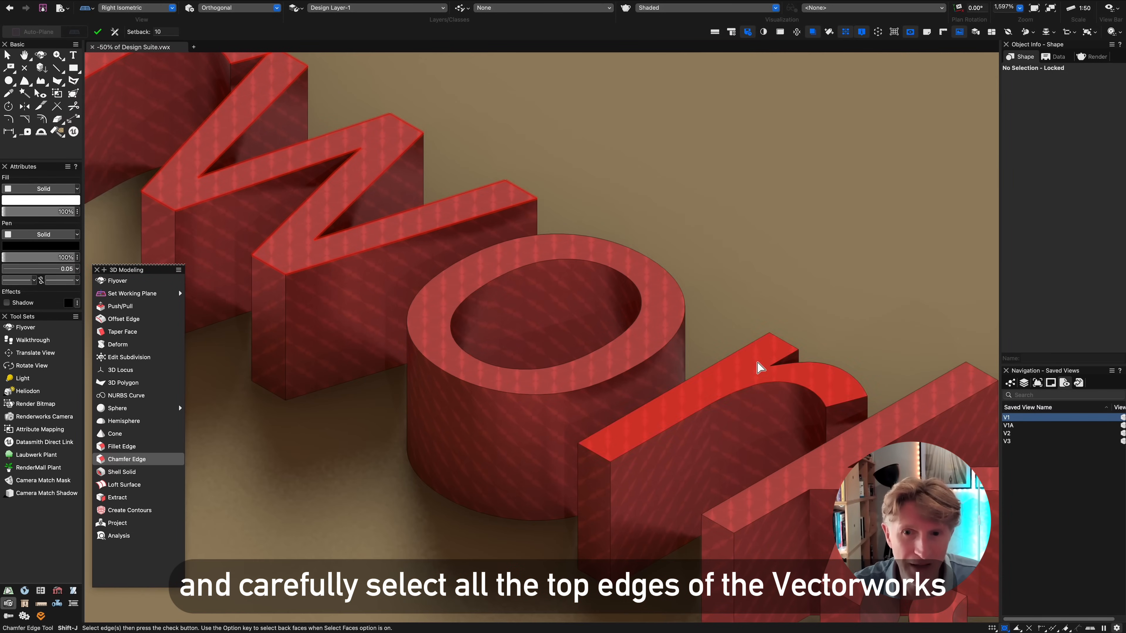
{"action": "left_click", "coordinate": [758, 362], "text": "shift"}
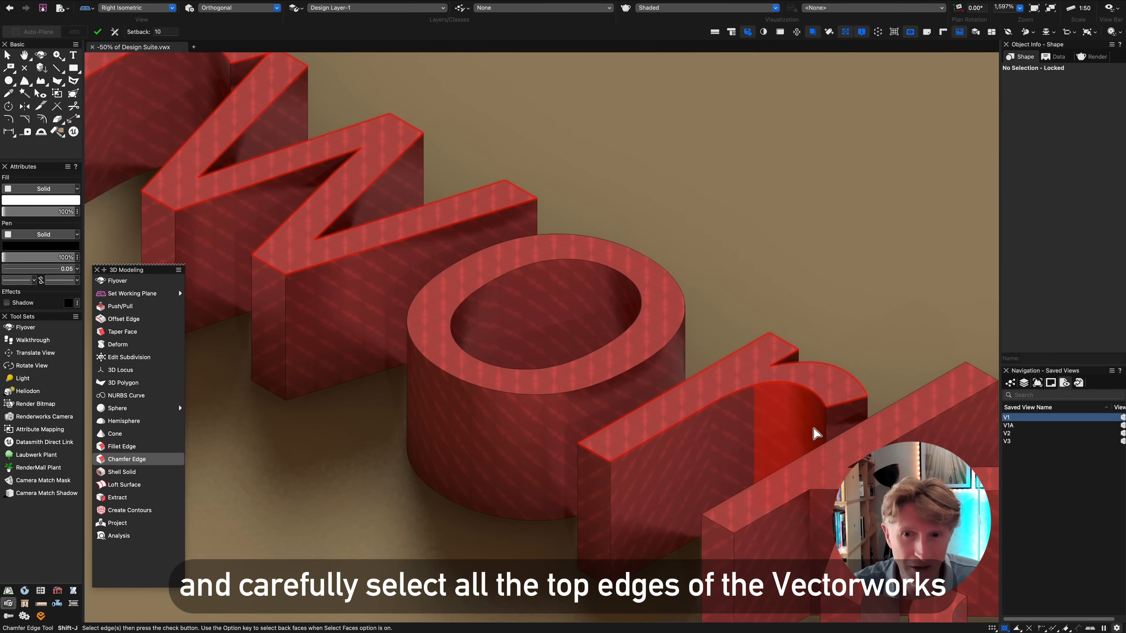
{"action": "scroll", "coordinate": [815, 433], "scroll_direction": "down", "scroll_amount": 3}
{"action": "key", "text": "space"}
{"action": "left_click_drag", "start_coordinate": [827, 424], "coordinate": [583, 249]}
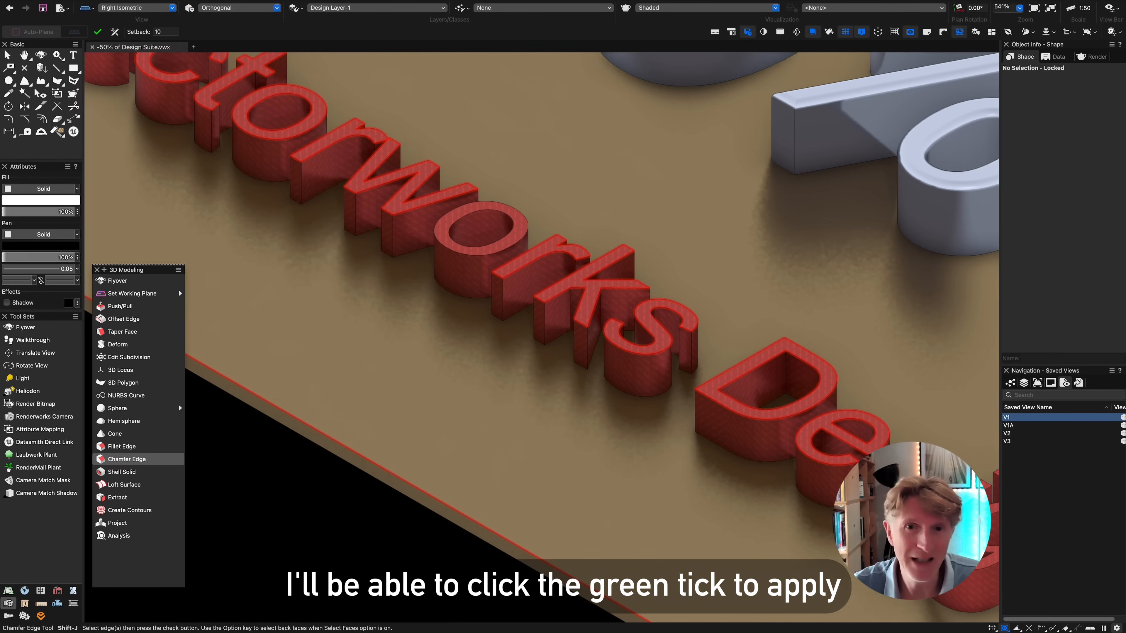
- Add the top faces of "Design Suite" to the selection, apply the chamfer to all the red letters, and deselect the result
{"action": "key", "text": "space"}
{"action": "left_click_drag", "start_coordinate": [939, 486], "coordinate": [508, 251]}
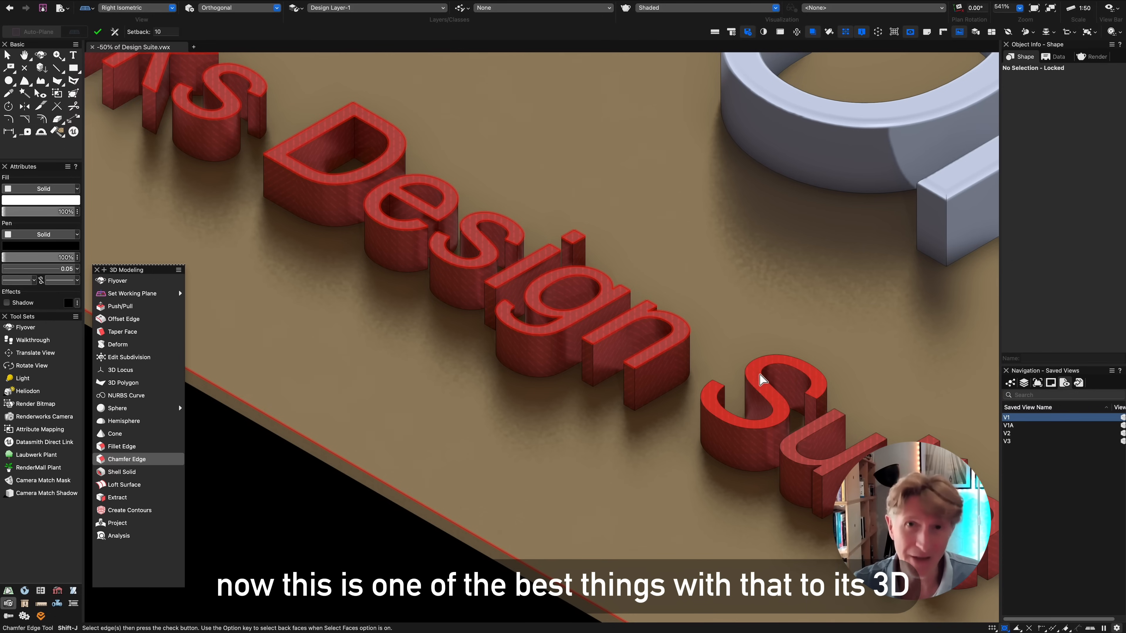
{"action": "key", "text": "space"}
{"action": "left_click_drag", "start_coordinate": [899, 473], "coordinate": [608, 309]}
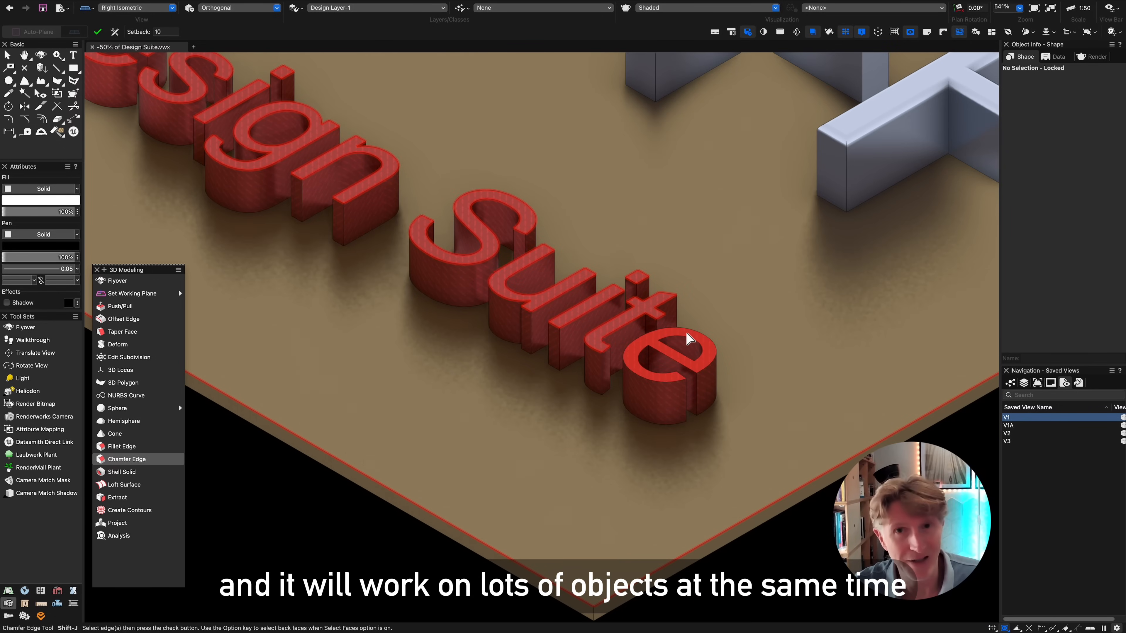
{"action": "left_click", "coordinate": [98, 31]}
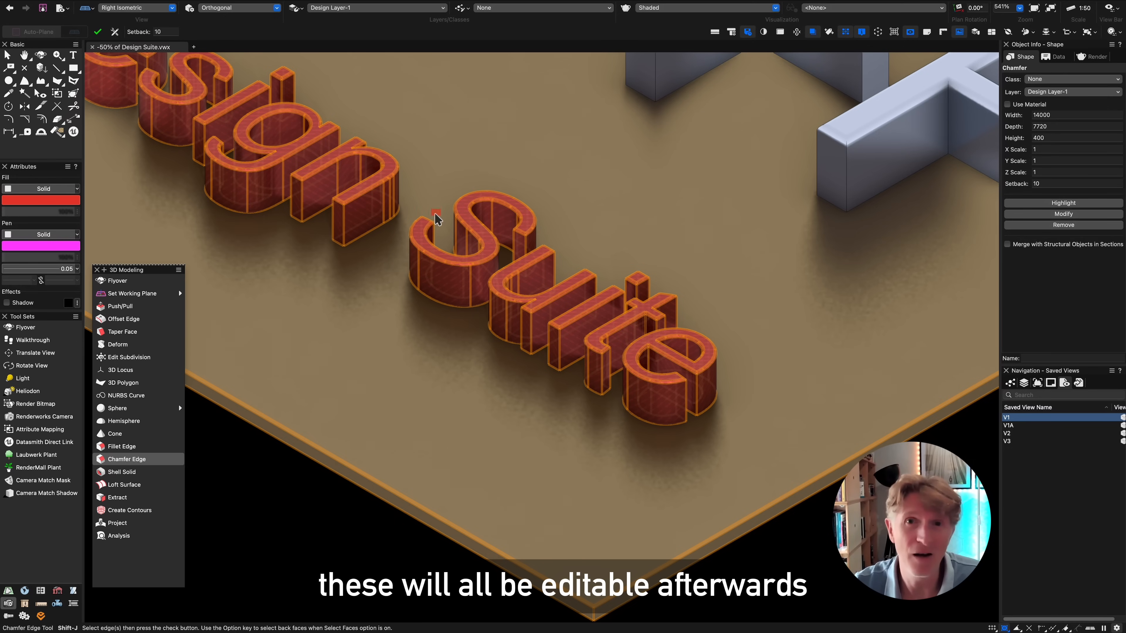
{"action": "key", "text": "c"}
{"action": "key", "text": "c"}
{"action": "key", "text": "x"}
{"action": "key", "text": "x"}
- Set the setback of the red lettering's chamfer to 25 and deselect it
{"action": "key", "text": "h"}
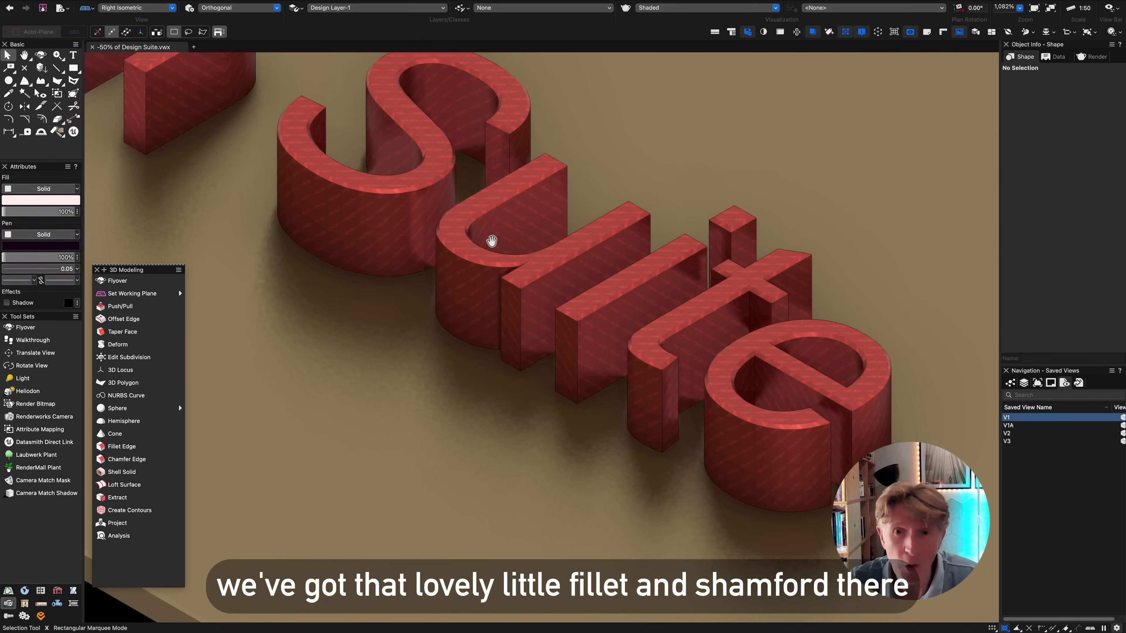
{"action": "left_click_drag", "start_coordinate": [479, 225], "coordinate": [548, 310]}
{"action": "key", "text": "x"}
{"action": "left_click", "coordinate": [517, 259]}
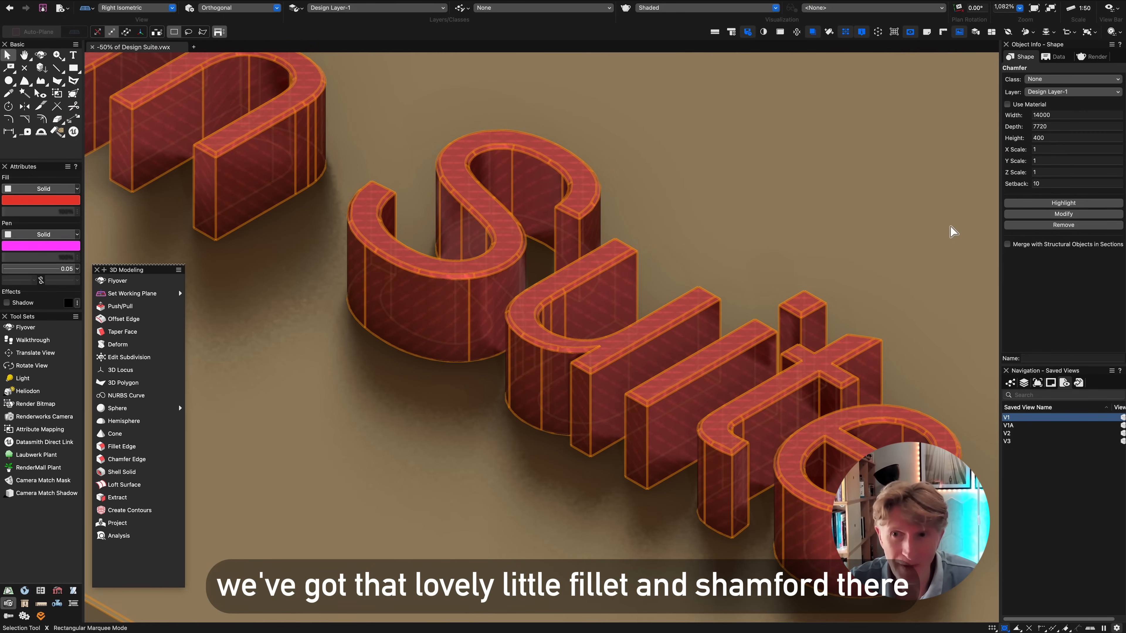
{"action": "left_click", "coordinate": [1033, 184]}
{"action": "left_click", "coordinate": [1050, 183]}
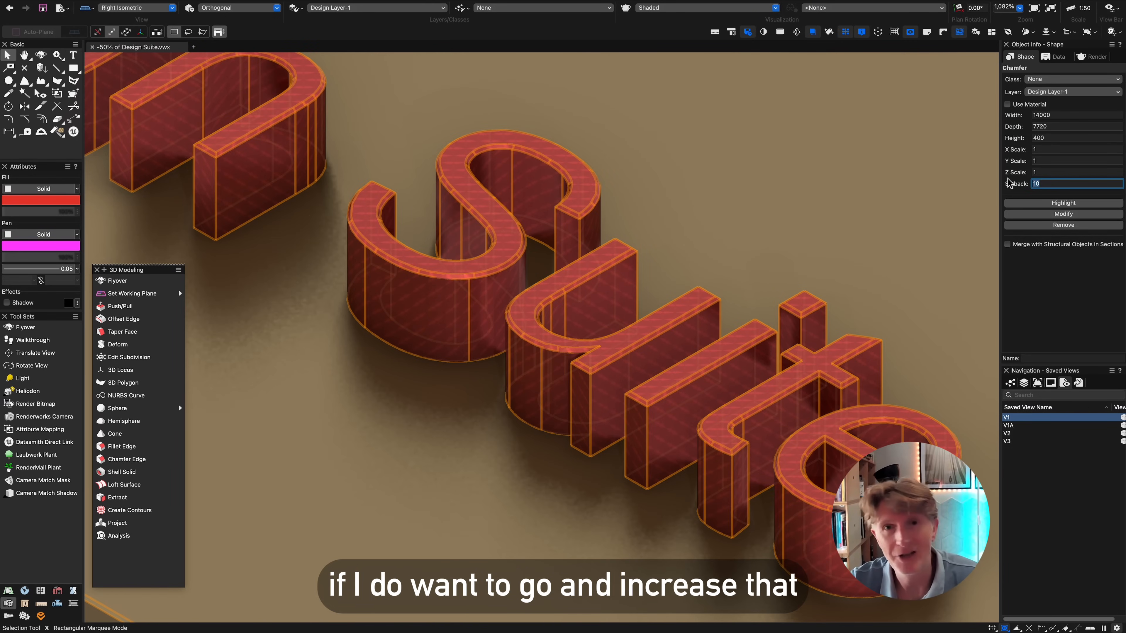
{"action": "type", "text": "25"}
{"action": "key", "text": "Return"}
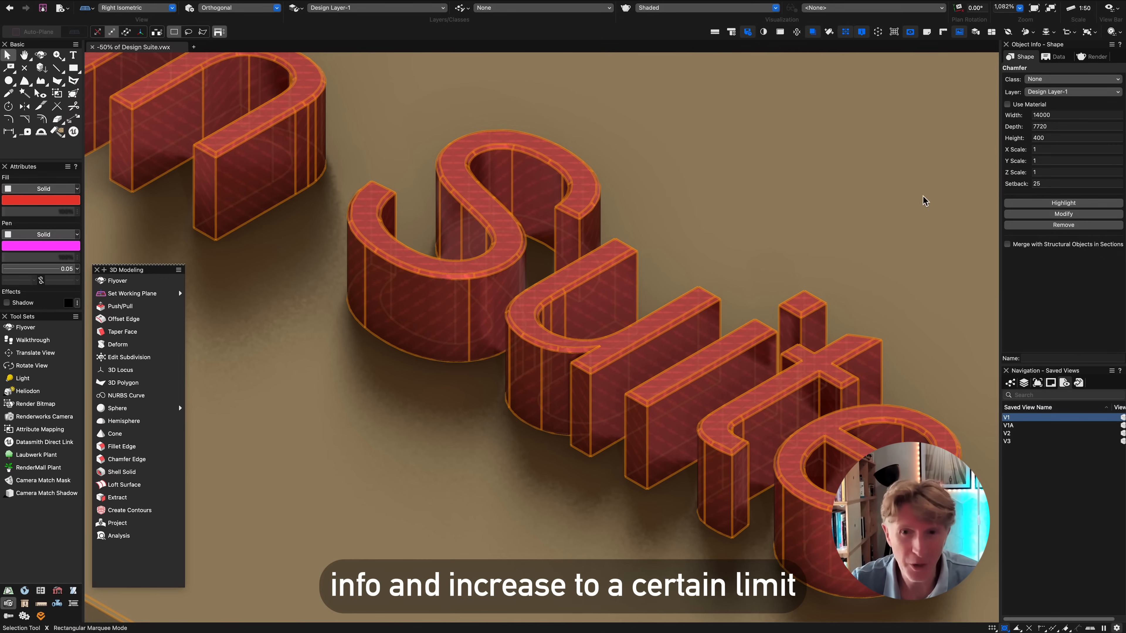
{"action": "left_click", "coordinate": [665, 232]}
{"action": "scroll", "coordinate": [527, 342], "scroll_direction": "down", "scroll_amount": 3}
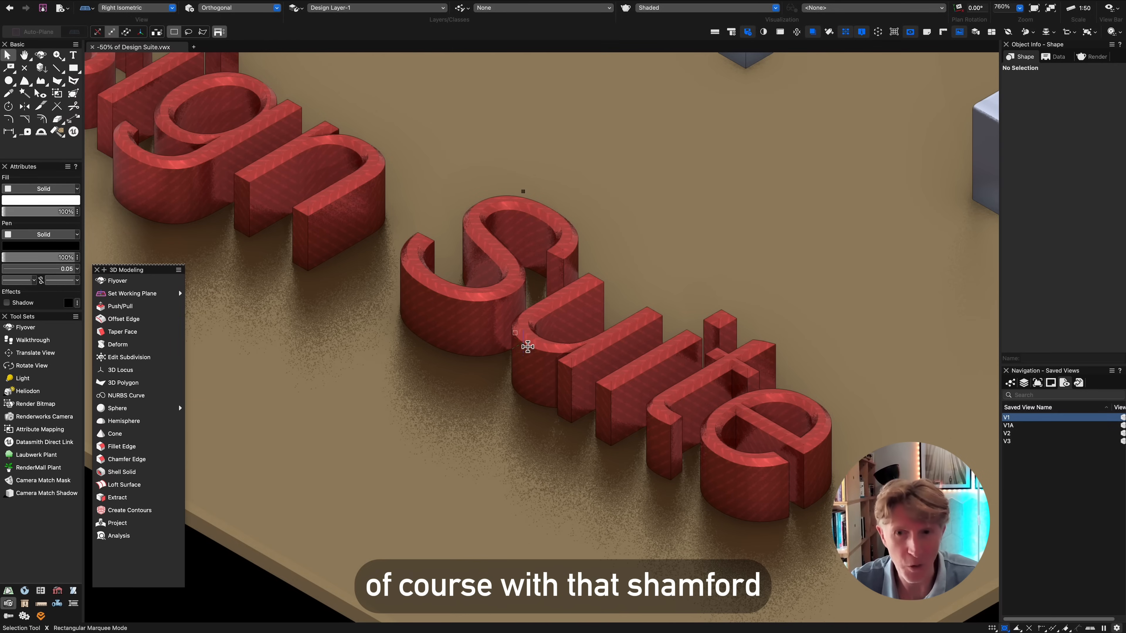
- Try a radius of 100 on the "-50% OFF" fillet, enter 75 instead, and deselect it
{"action": "key", "text": "super+6"}
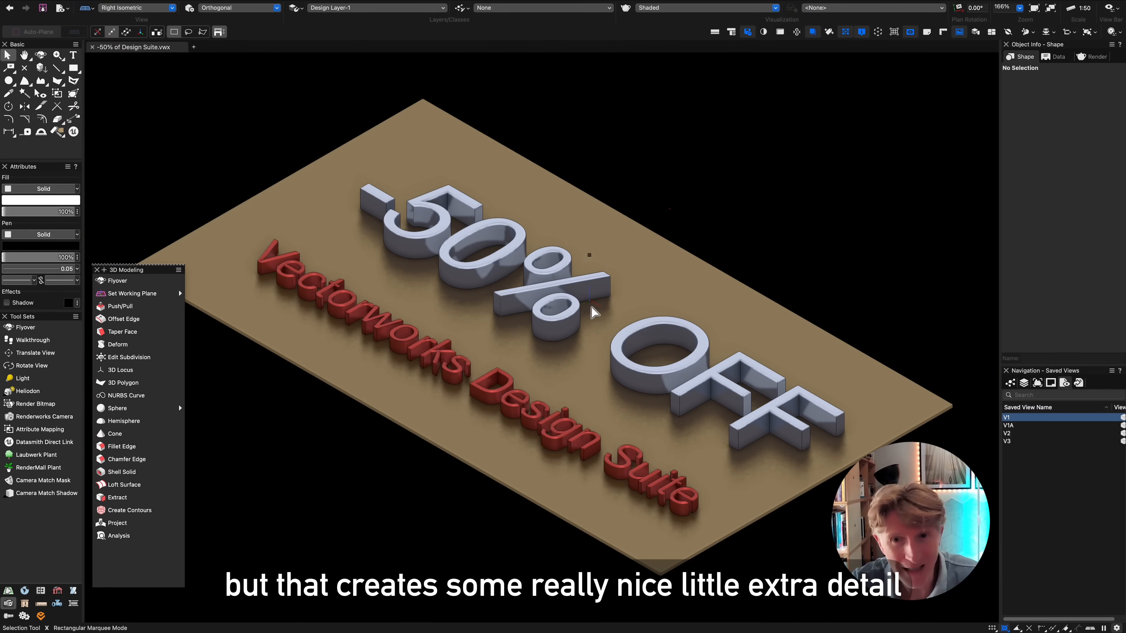
{"action": "left_click", "coordinate": [572, 314]}
{"action": "double_click", "coordinate": [1064, 184]}
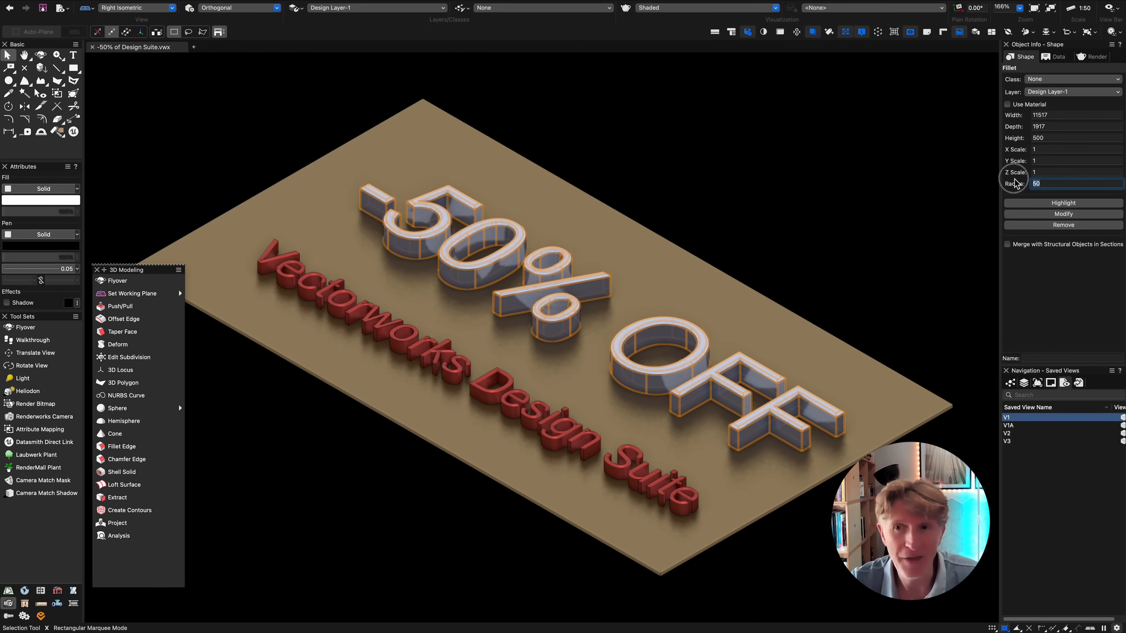
{"action": "type", "text": "100"}
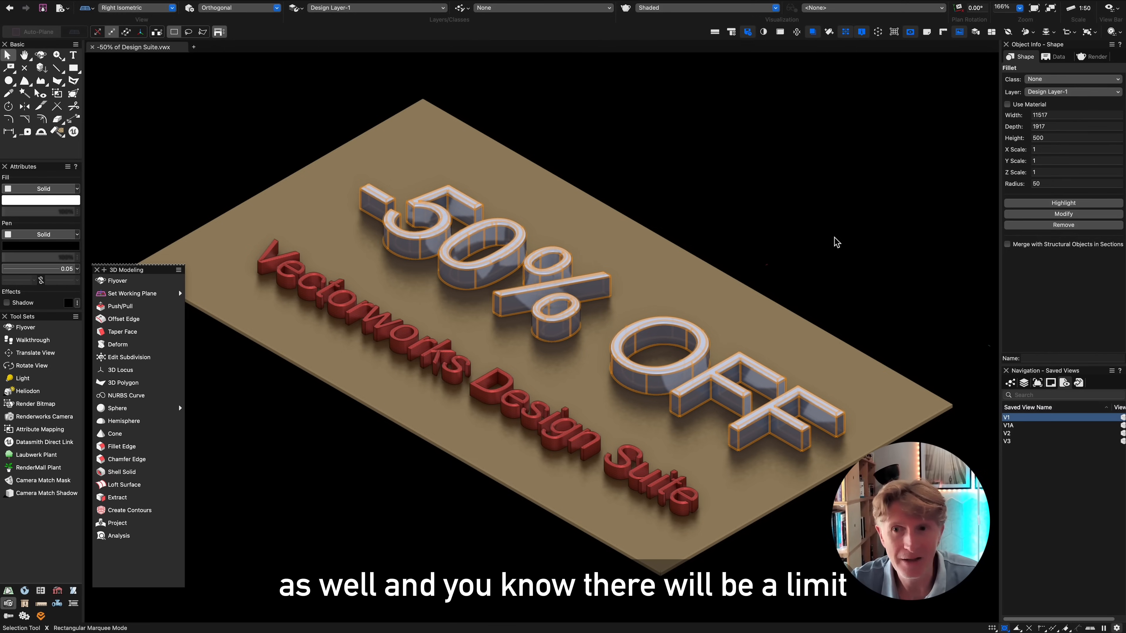
{"action": "double_click", "coordinate": [1042, 183]}
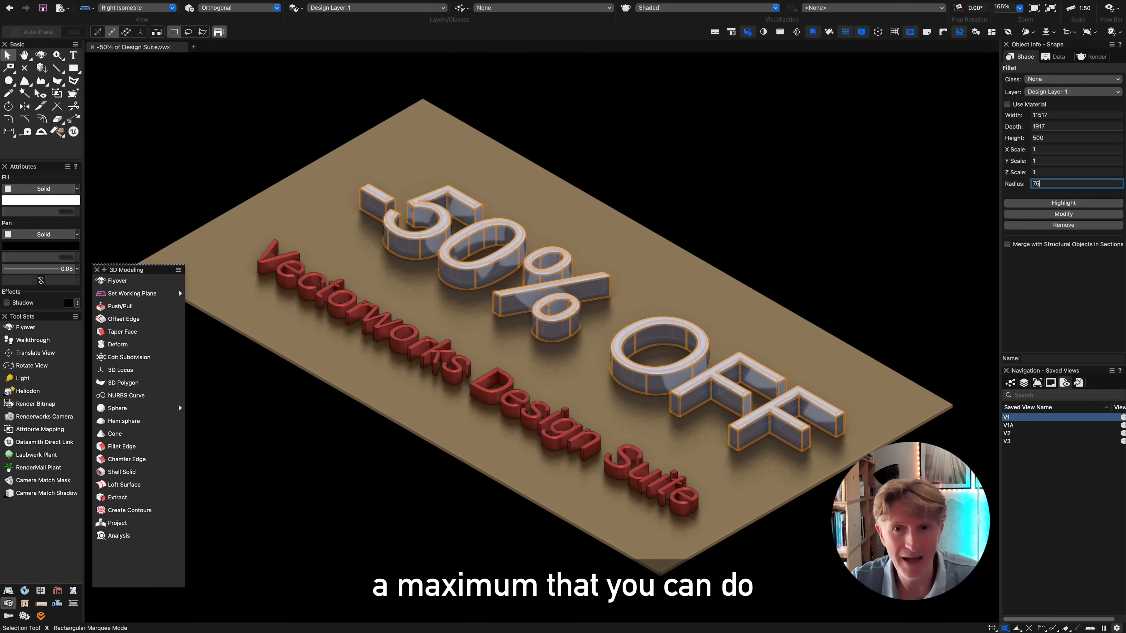
{"action": "left_click", "coordinate": [824, 206]}
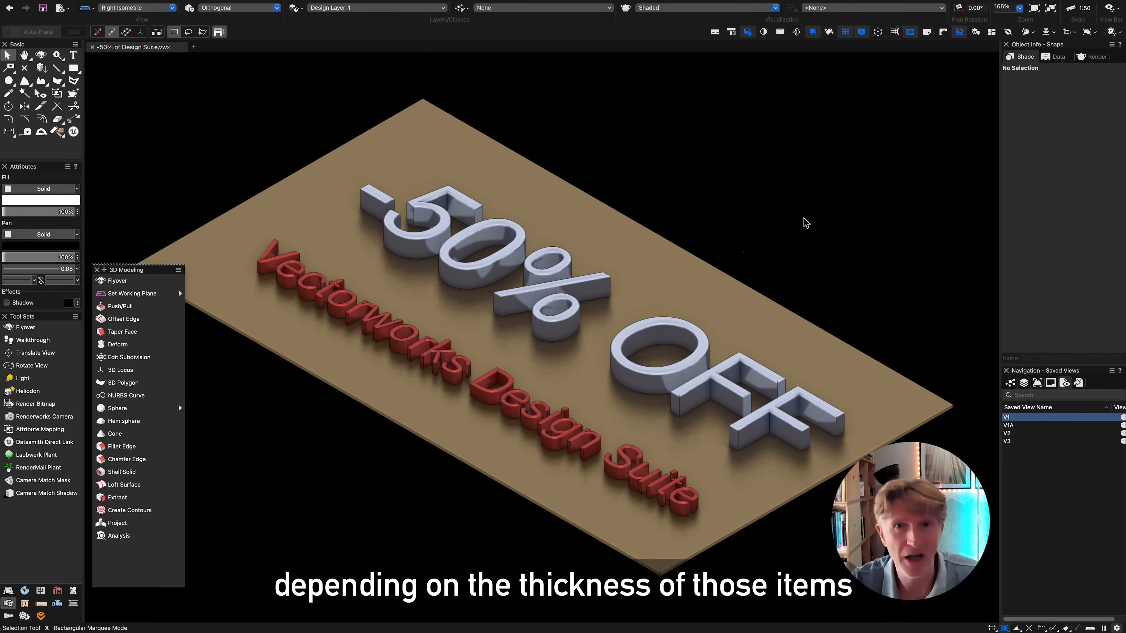
- Close the floating 3D Modeling tool palette and activate saved view V1A
{"action": "left_click", "coordinate": [97, 270]}
{"action": "left_click", "coordinate": [1022, 425]}
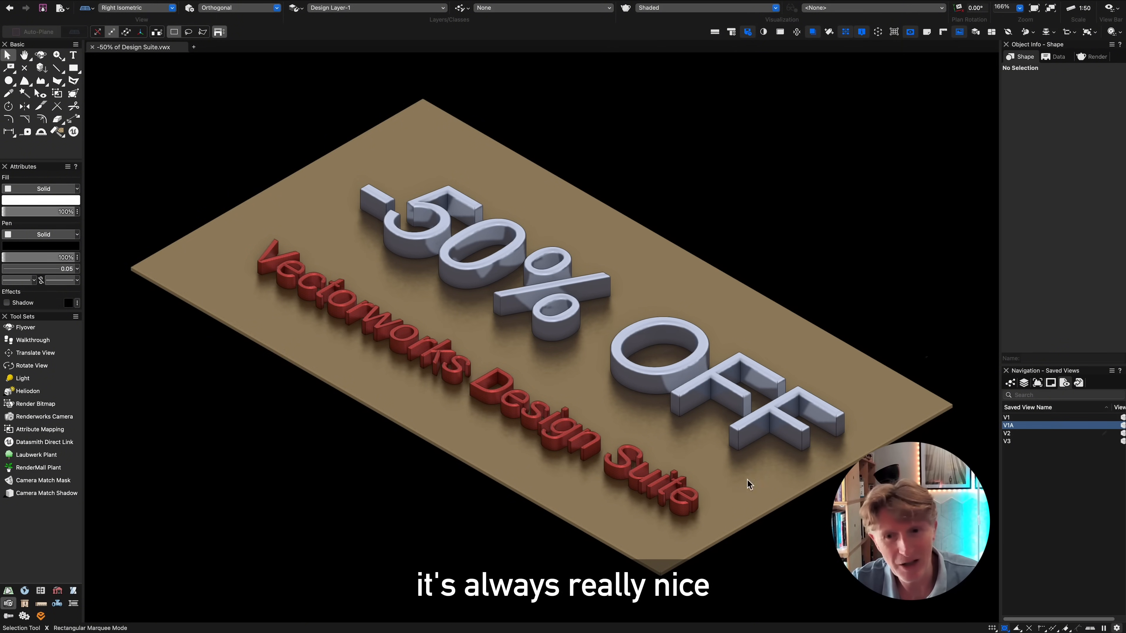
- Create a new Renderworks texture whose colour shader uses the Design Suite JPEG image, keeping horizontal and vertical tiling and no filter
{"action": "mouse_move", "coordinate": [514, 5]}
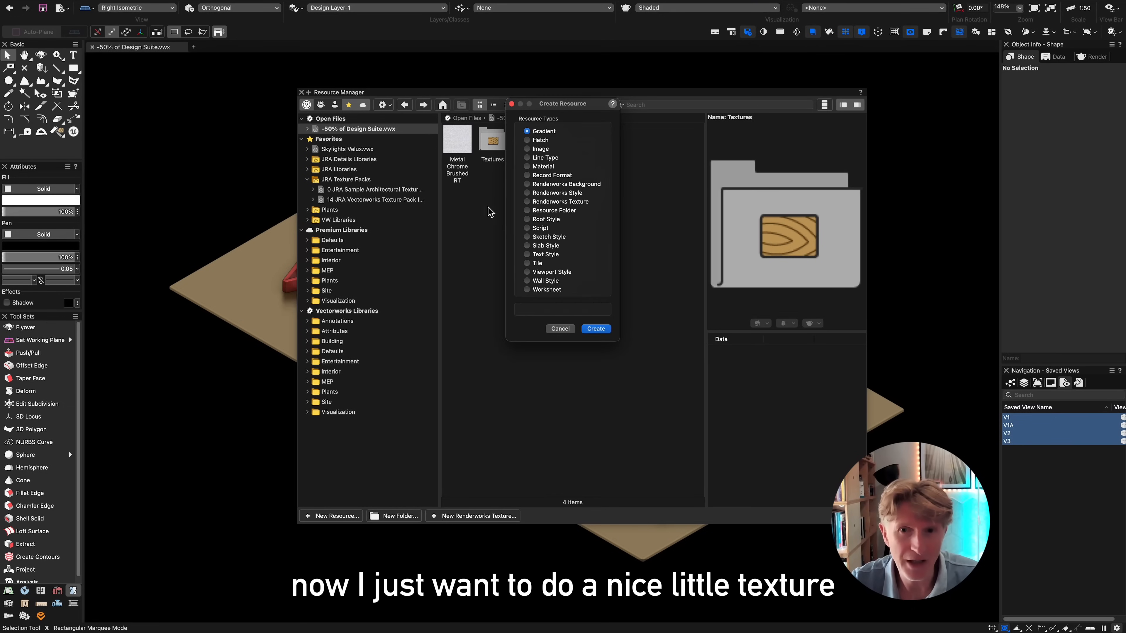
{"action": "left_click", "coordinate": [594, 330]}
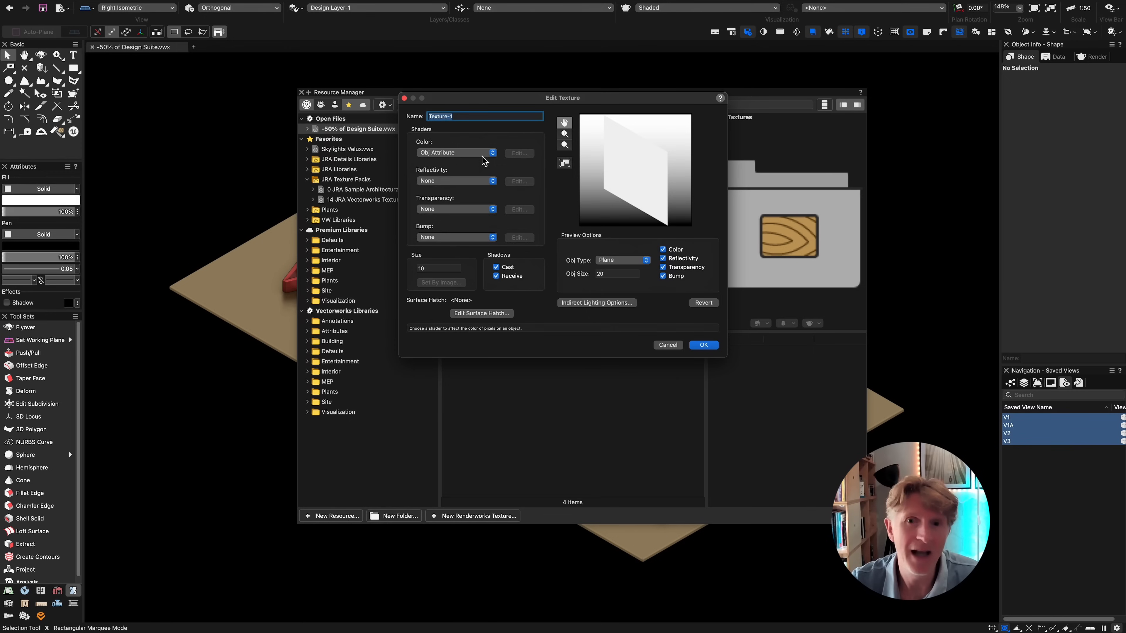
{"action": "left_click", "coordinate": [484, 153]}
{"action": "left_click", "coordinate": [479, 171]}
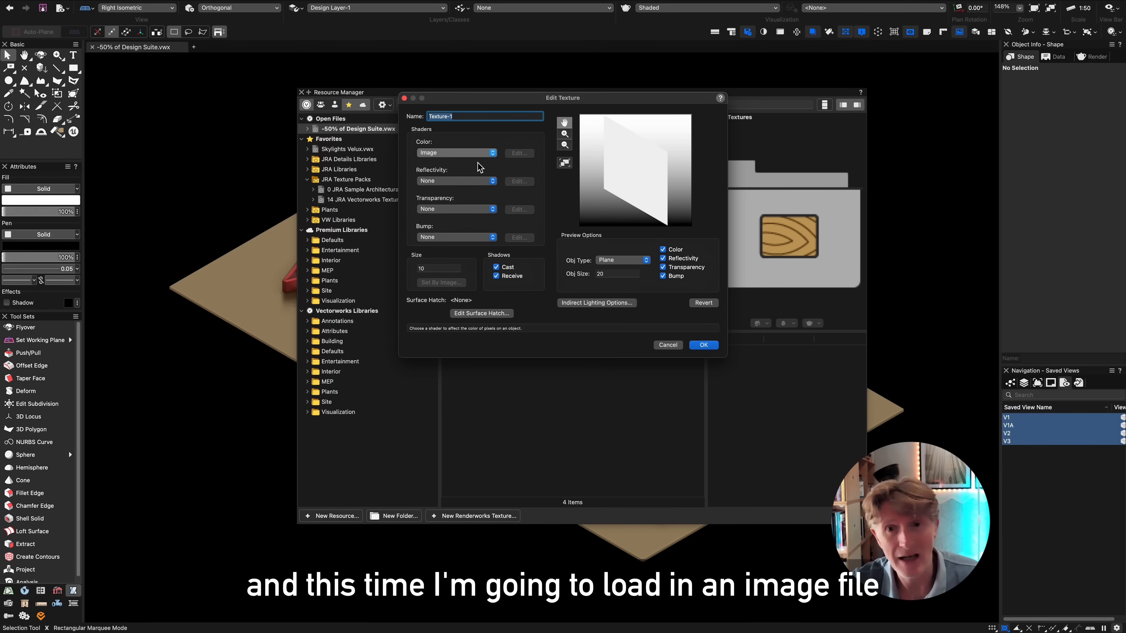
{"action": "left_click", "coordinate": [626, 169]}
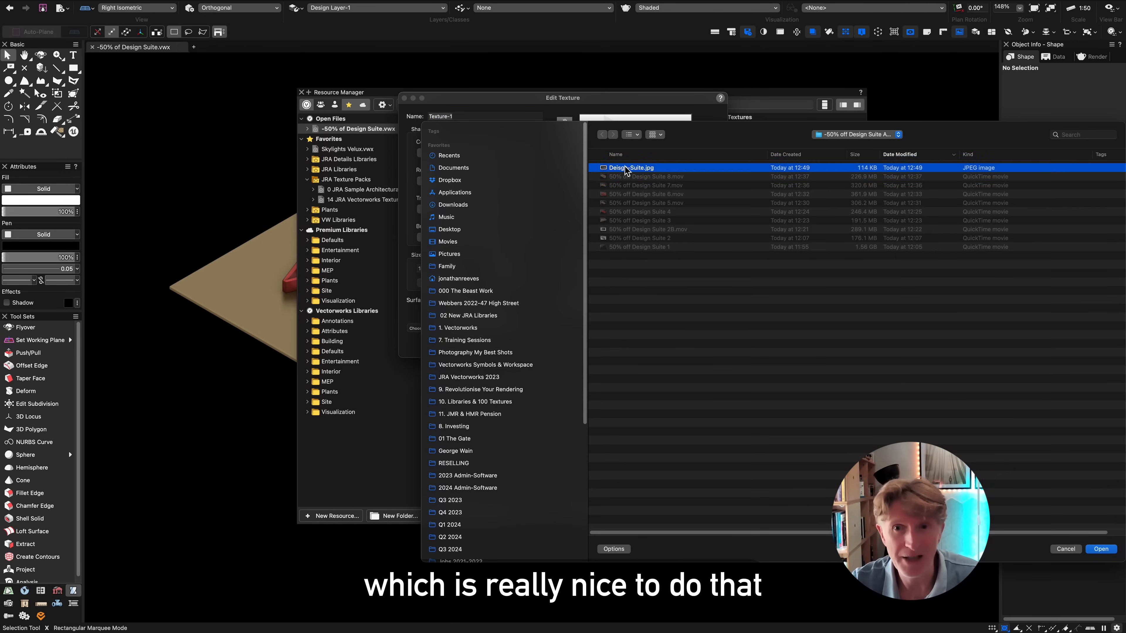
{"action": "key", "text": "space"}
{"action": "key", "text": "space"}
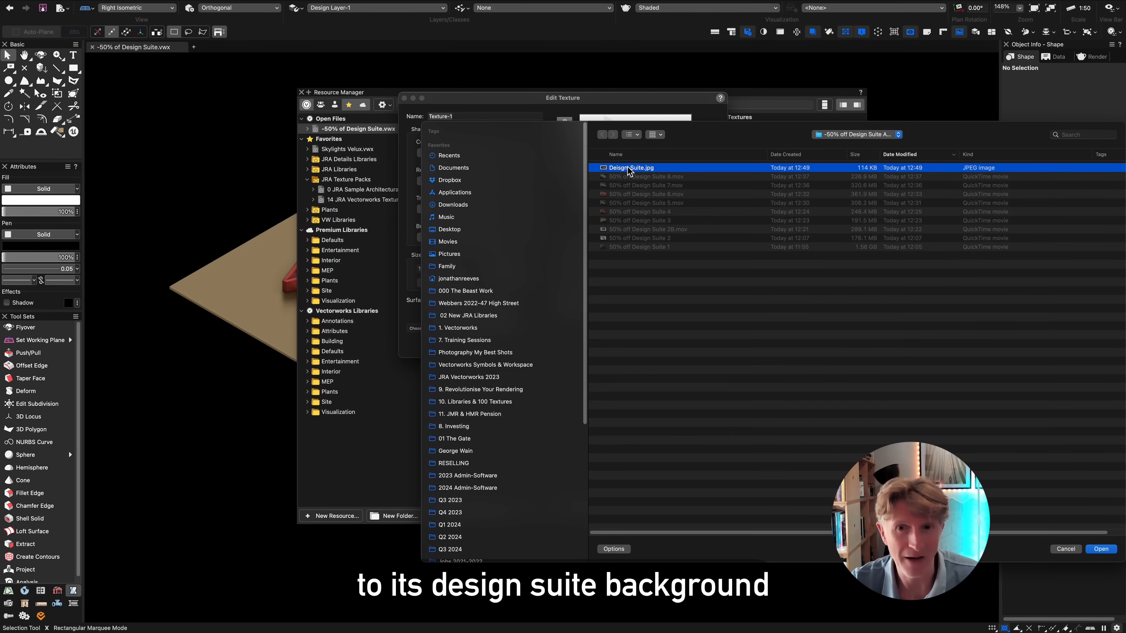
{"action": "double_click", "coordinate": [628, 168]}
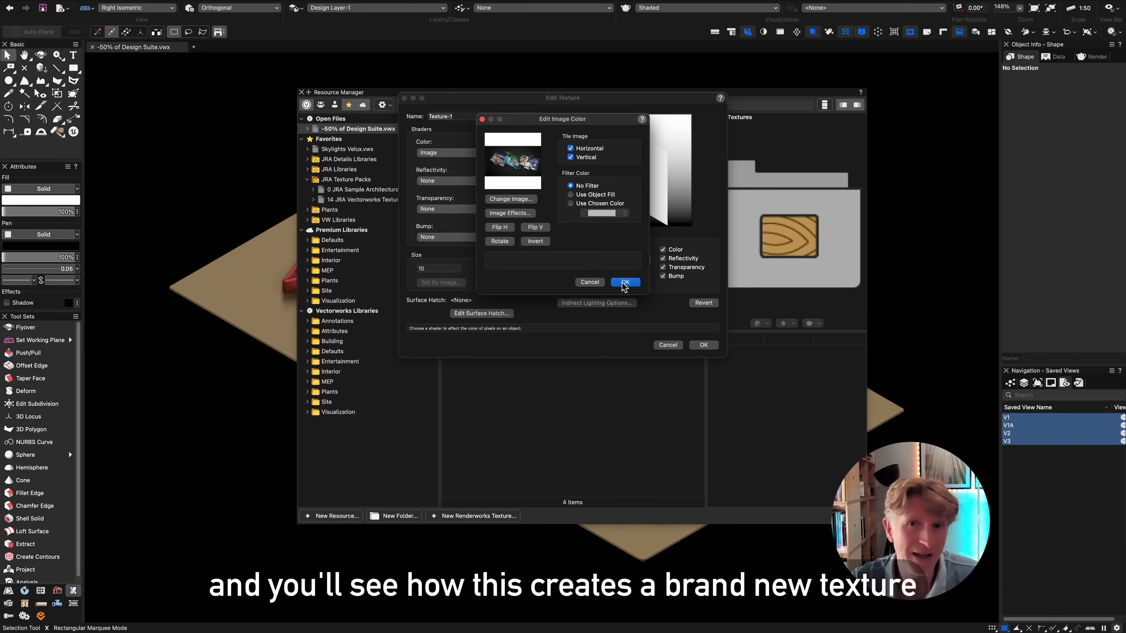
{"action": "left_click", "coordinate": [625, 283]}
- Set both the preview object size and the texture size to 14m
{"action": "left_click", "coordinate": [602, 274]}
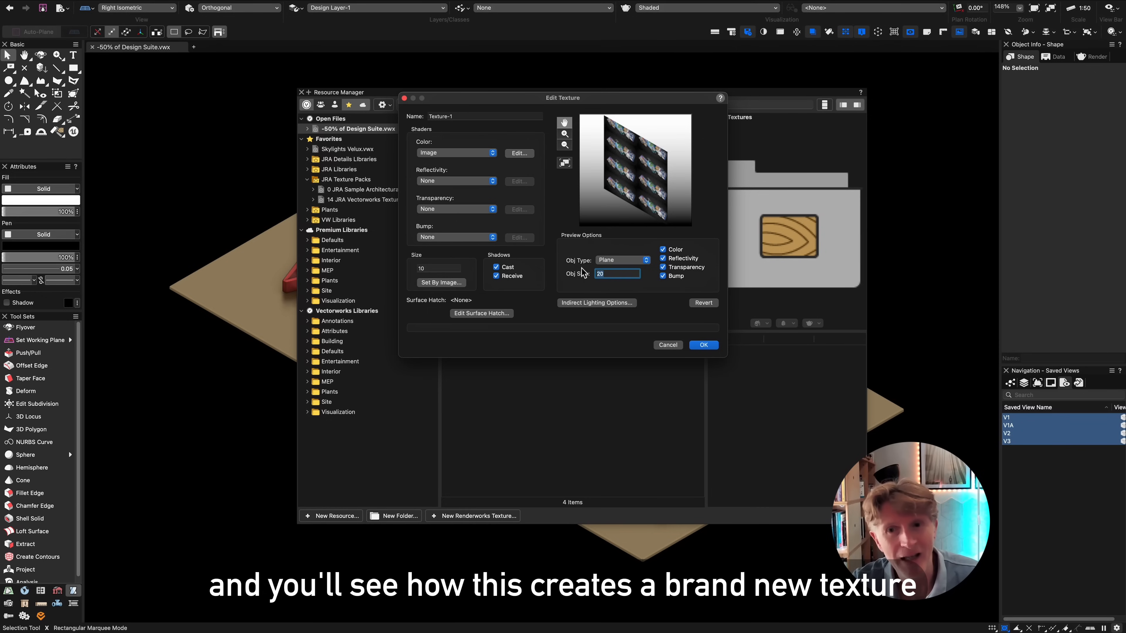
{"action": "type", "text": "14"}
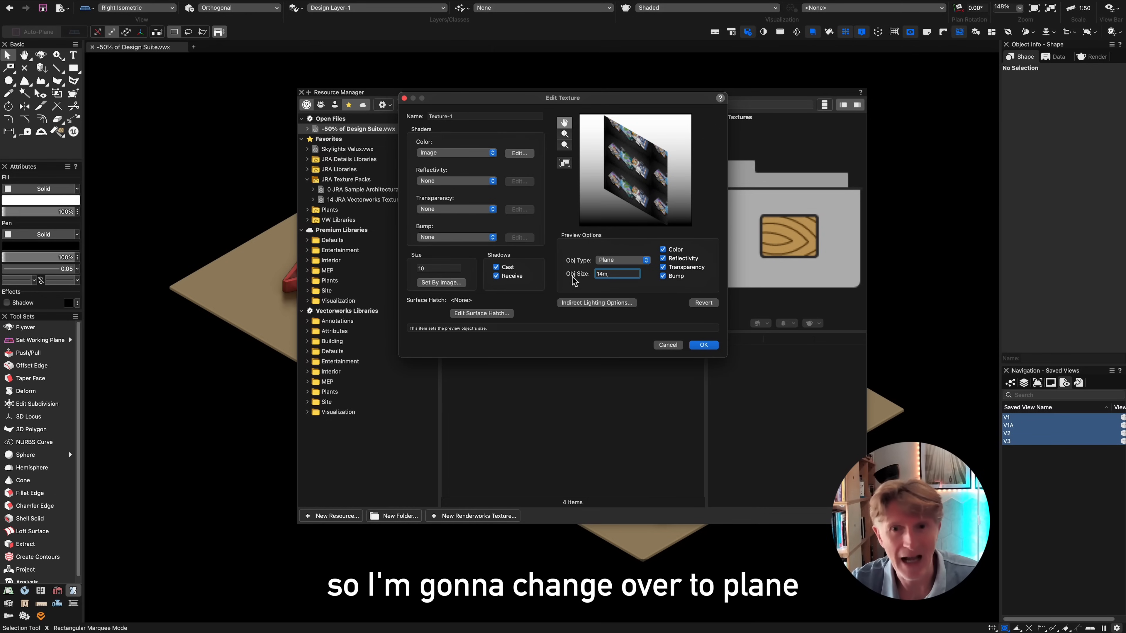
{"action": "type", "text": "m"}
{"action": "left_click", "coordinate": [437, 268]}
{"action": "type", "text": "14m"}
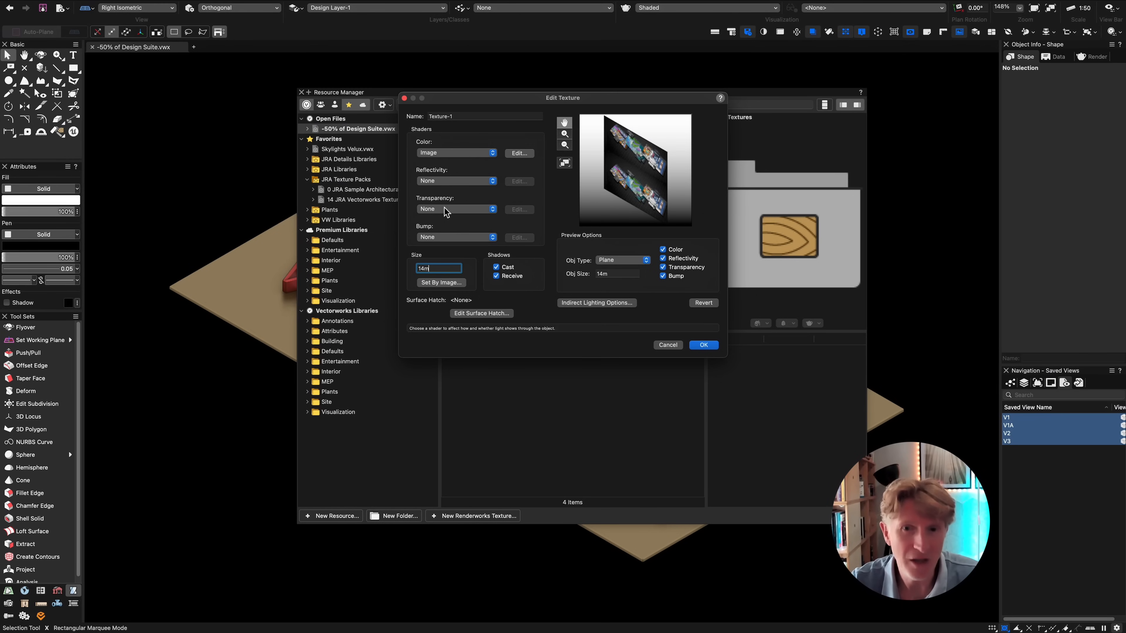
- Set the texture's reflectivity to Mirror with 30% reflection
{"action": "left_click_drag", "start_coordinate": [482, 186], "coordinate": [470, 246]}
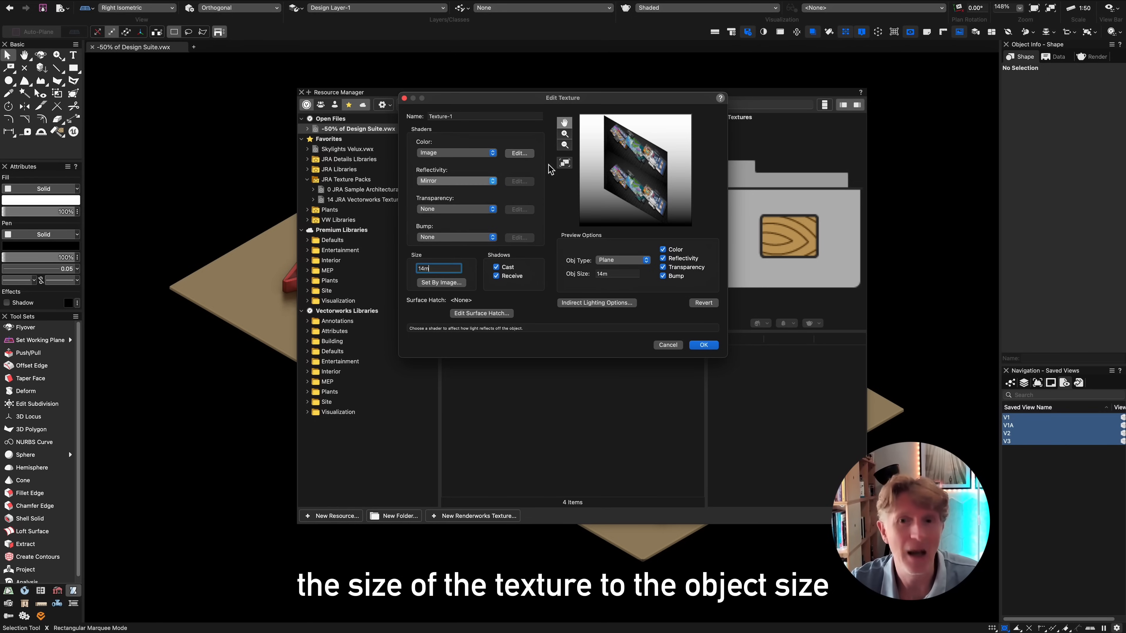
{"action": "left_click", "coordinate": [522, 182]}
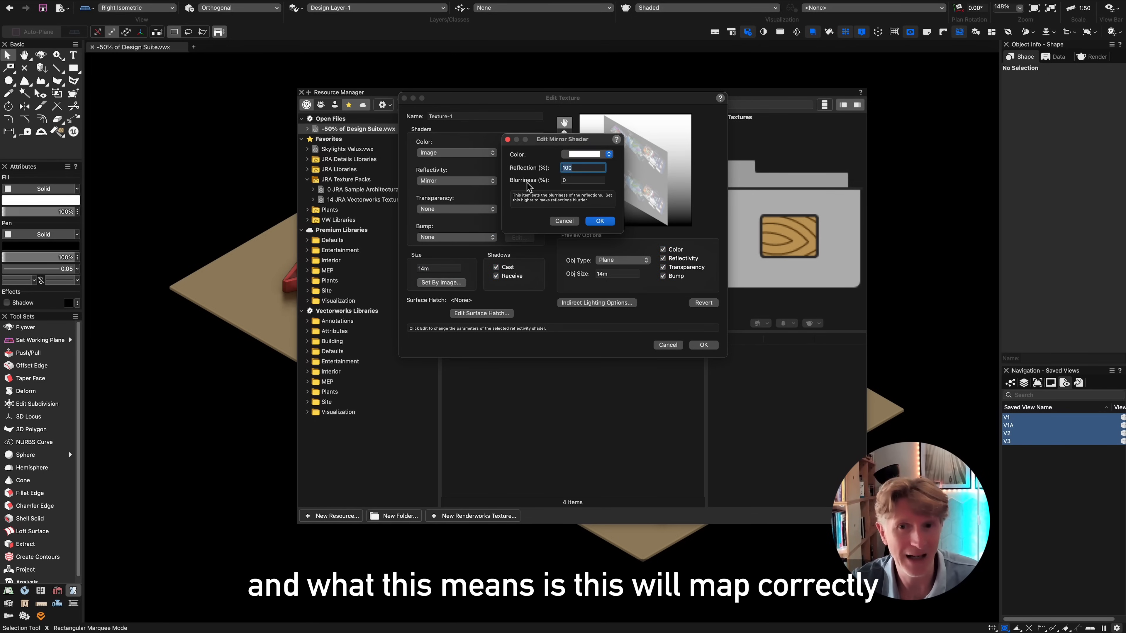
{"action": "type", "text": "30"}
{"action": "key", "text": "Return"}
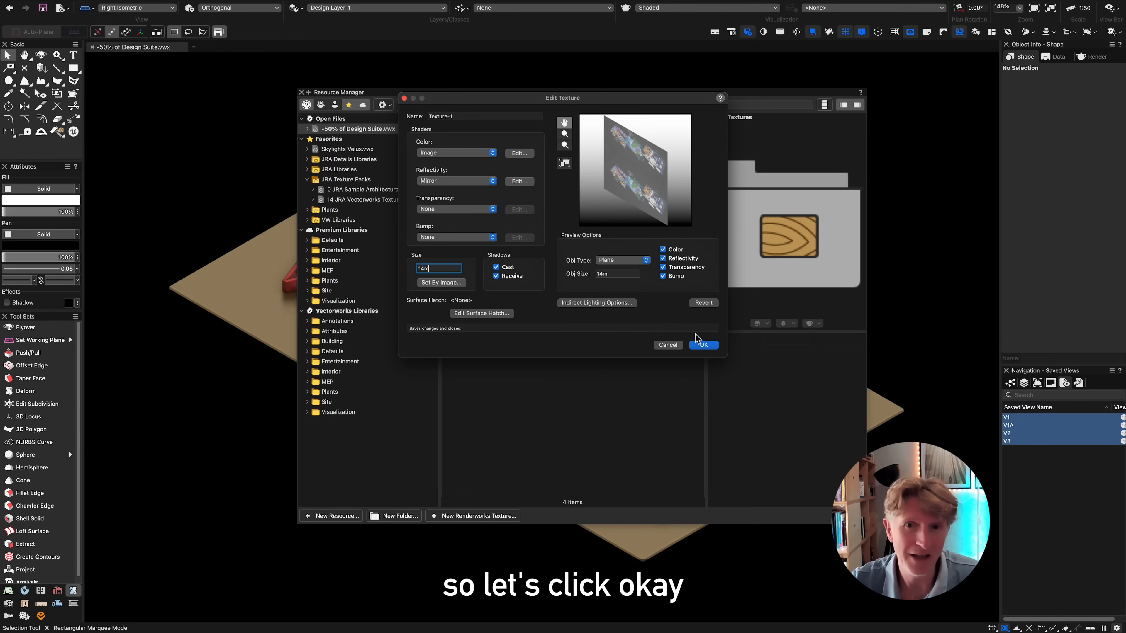
- Change the texture's mirror shader colour from white to grey to darken the reflection, and save the texture
{"action": "left_click", "coordinate": [519, 182]}
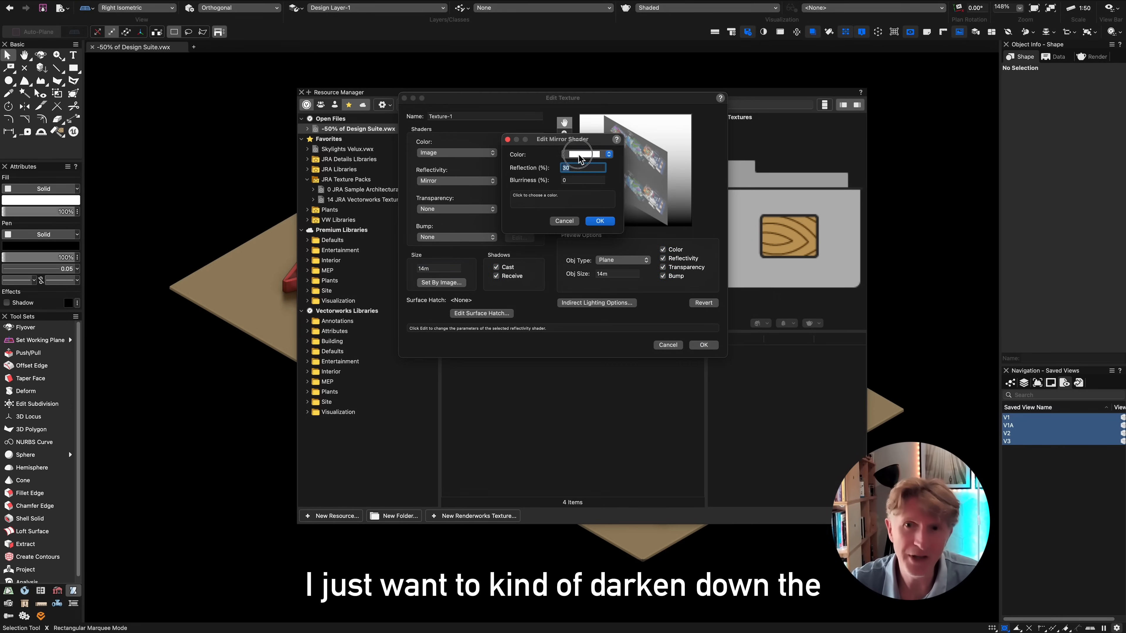
{"action": "left_click", "coordinate": [586, 154]}
{"action": "left_click", "coordinate": [662, 127]}
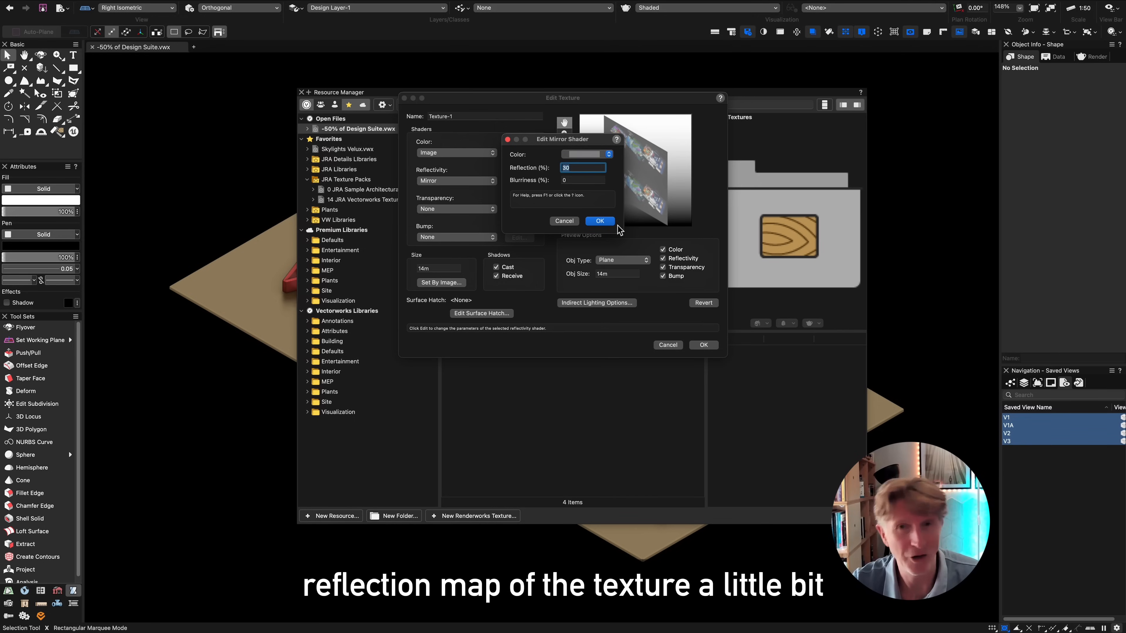
{"action": "left_click", "coordinate": [600, 221]}
{"action": "left_click", "coordinate": [704, 346]}
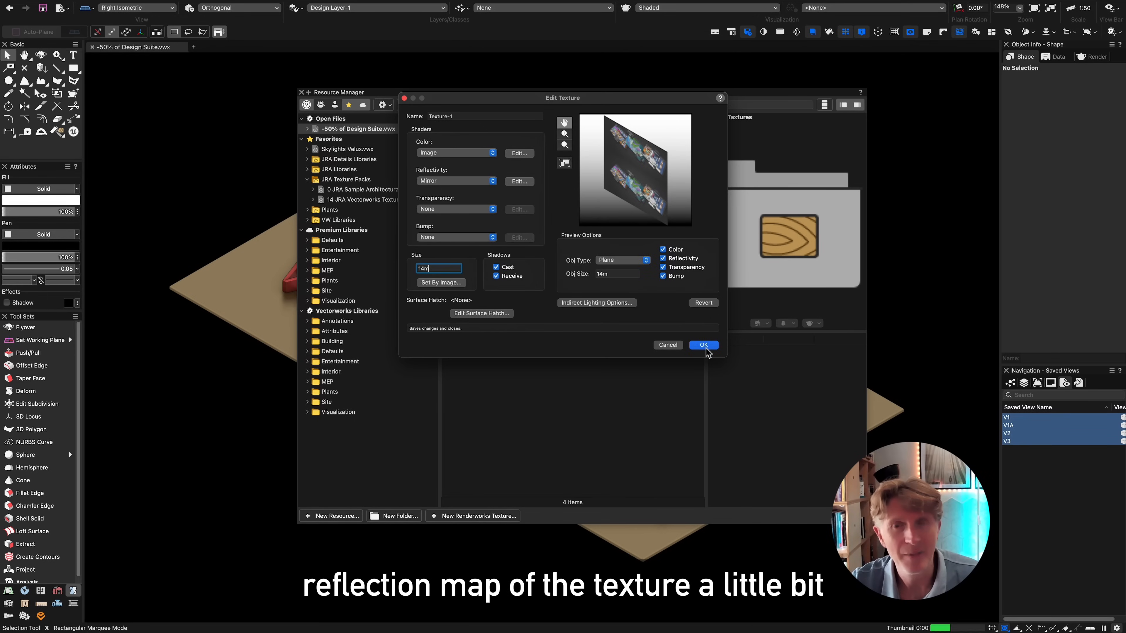
- Apply Texture-1 to the base slab beneath the letters and close the Resource Manager
{"action": "left_click_drag", "start_coordinate": [777, 88], "coordinate": [851, 93]}
{"action": "left_click_drag", "start_coordinate": [759, 140], "coordinate": [506, 190]}
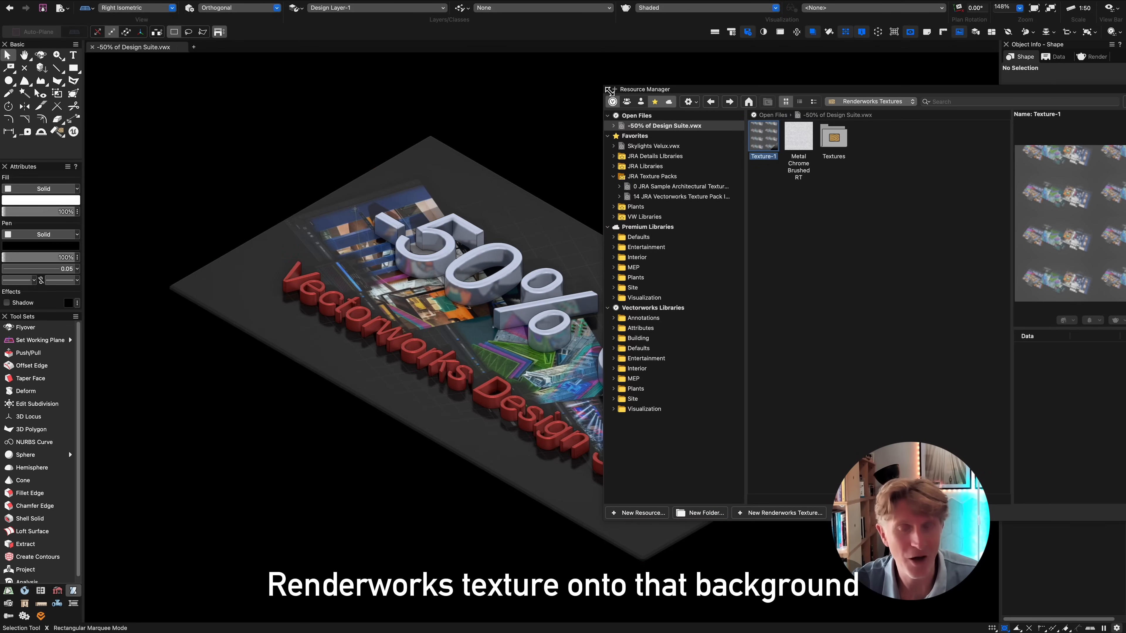
{"action": "left_click", "coordinate": [608, 89]}
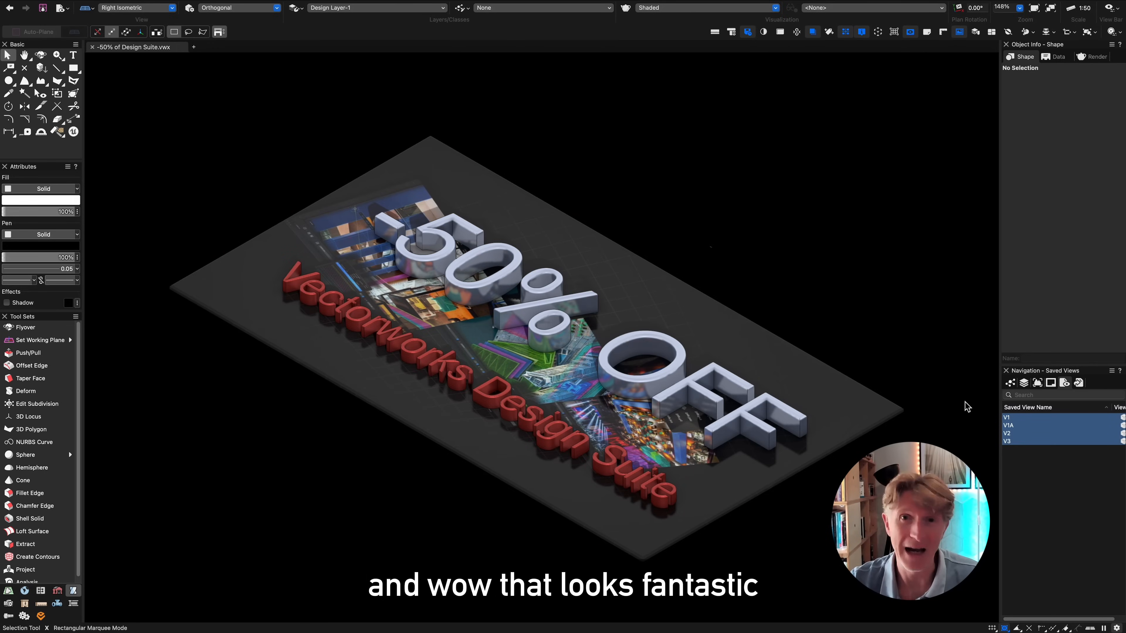
- Preview the textured sign through saved views V1, V1A, V2 and V3, finishing on V1A
{"action": "left_click", "coordinate": [1060, 449]}
{"action": "double_click", "coordinate": [1015, 418]}
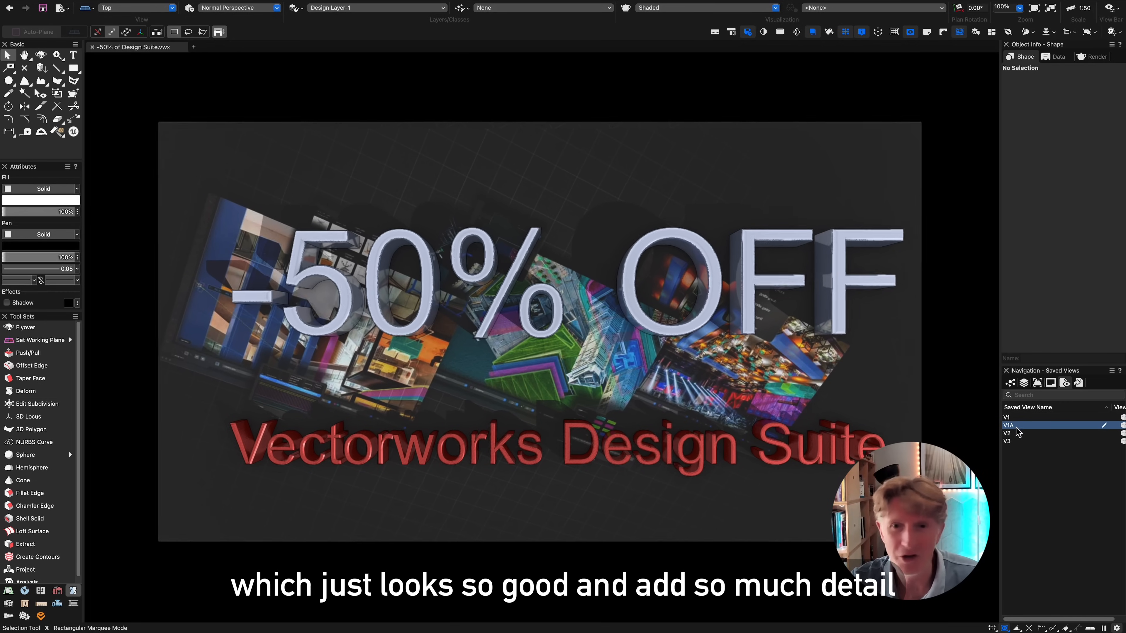
{"action": "double_click", "coordinate": [1016, 433]}
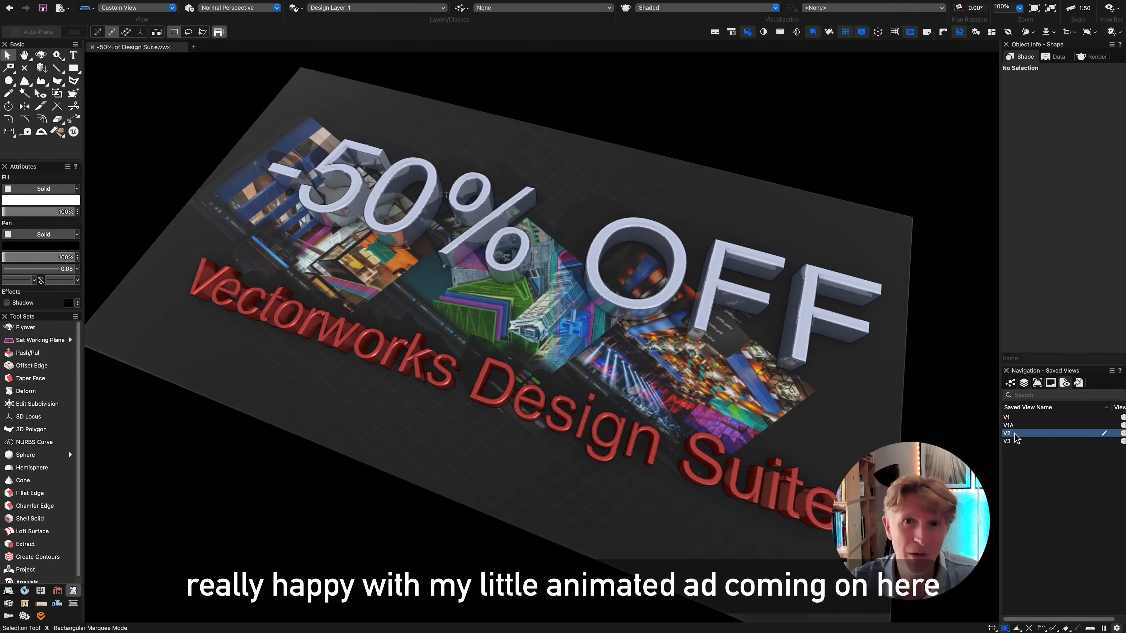
{"action": "double_click", "coordinate": [1009, 441]}
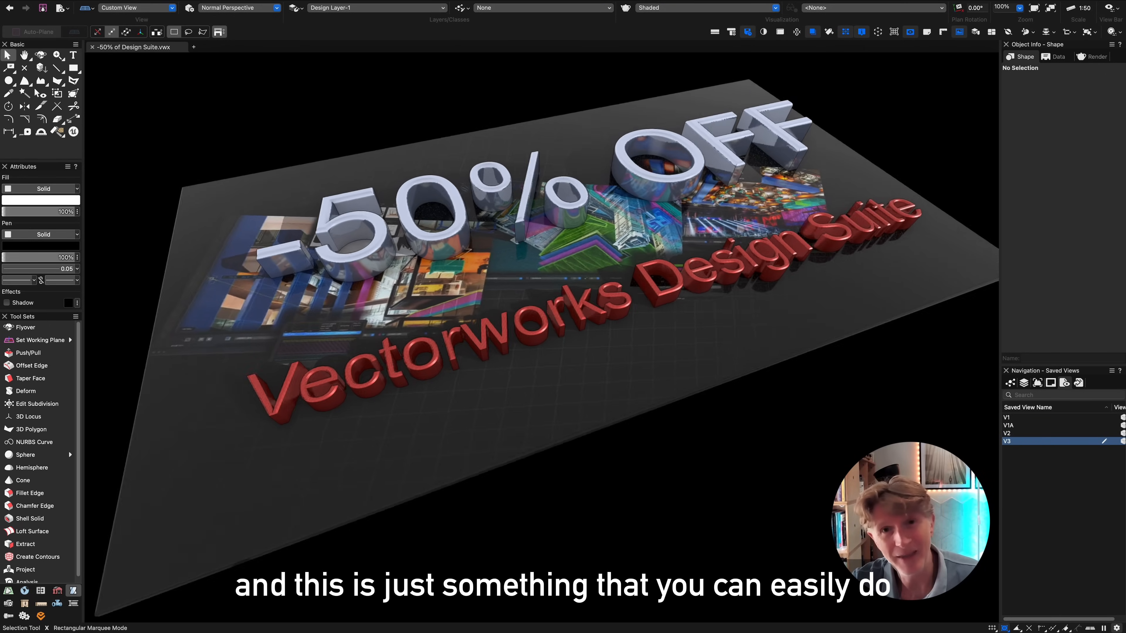
{"action": "double_click", "coordinate": [1012, 426]}
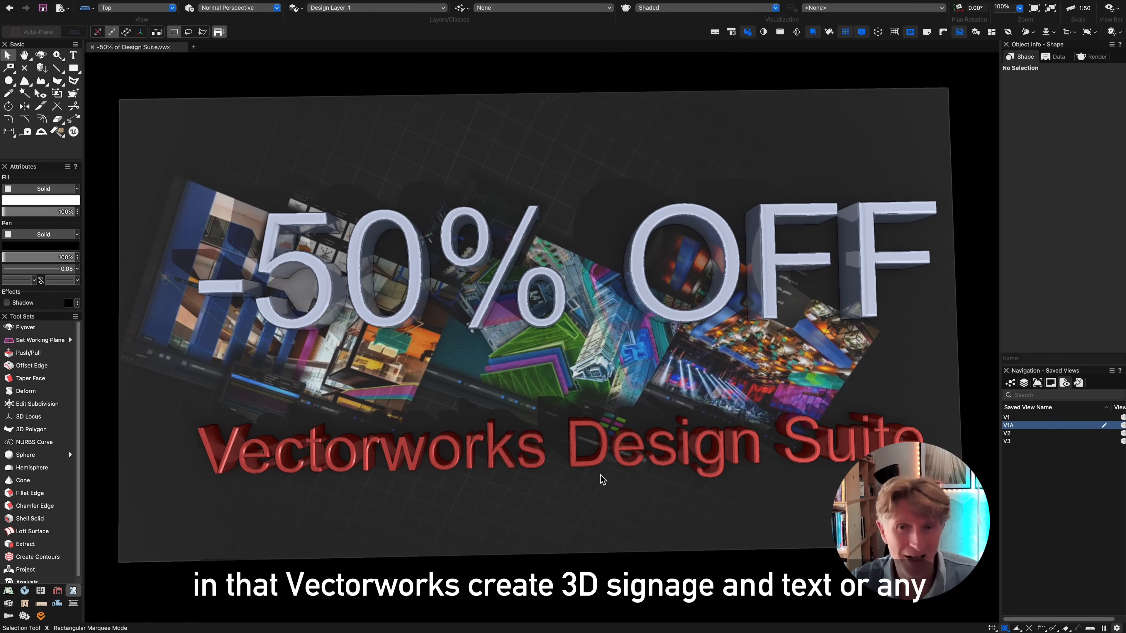
- Move the "Vectorworks Design Suite" text down and the "-50% OFF" text up, towards the base's lower and upper edges
{"action": "left_click_drag", "start_coordinate": [595, 464], "coordinate": [599, 507]}
{"action": "left_click_drag", "start_coordinate": [519, 244], "coordinate": [508, 151]}
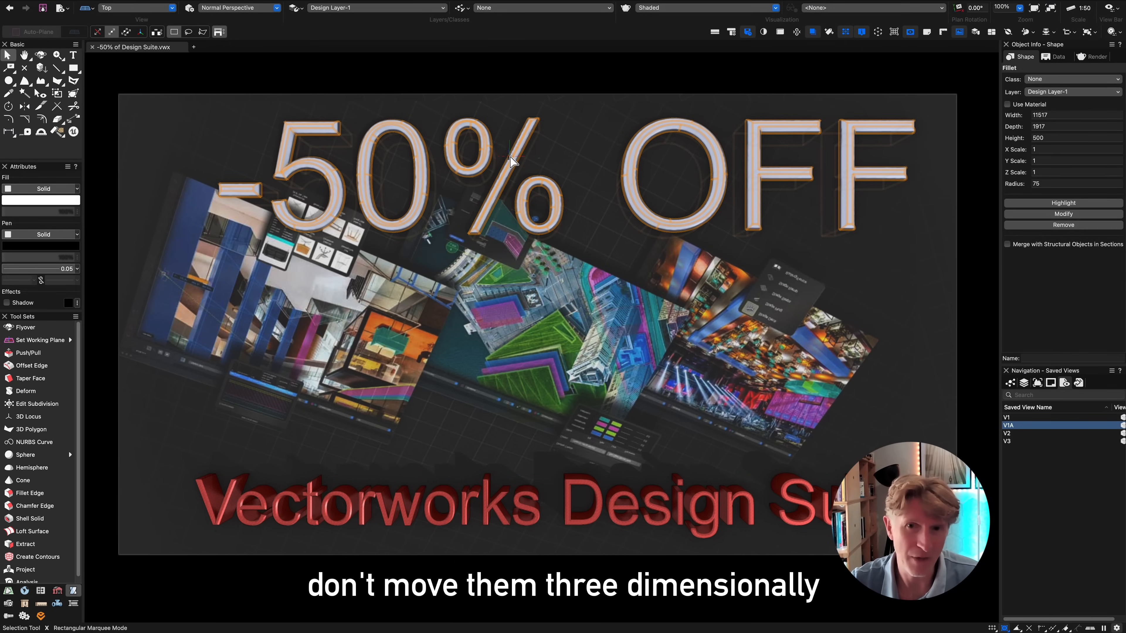
{"action": "mouse_move", "coordinate": [512, 164]}
{"action": "left_mouse_down"}
{"action": "mouse_move", "coordinate": [524, 199]}
{"action": "mouse_move", "coordinate": [518, 146]}
{"action": "left_mouse_up"}
- Check the text placement in Top/Plan and in shaded Top view, select the red text and return to saved view V1A
{"action": "key", "text": "F5"}
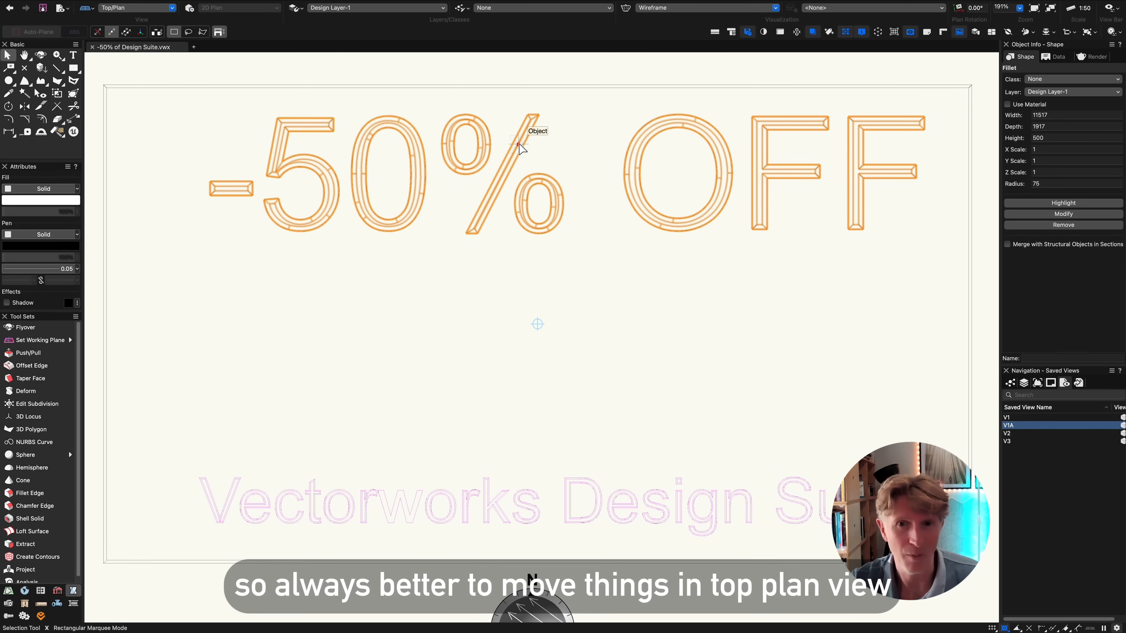
{"action": "key", "text": "super+shift+g"}
{"action": "key", "text": "x"}
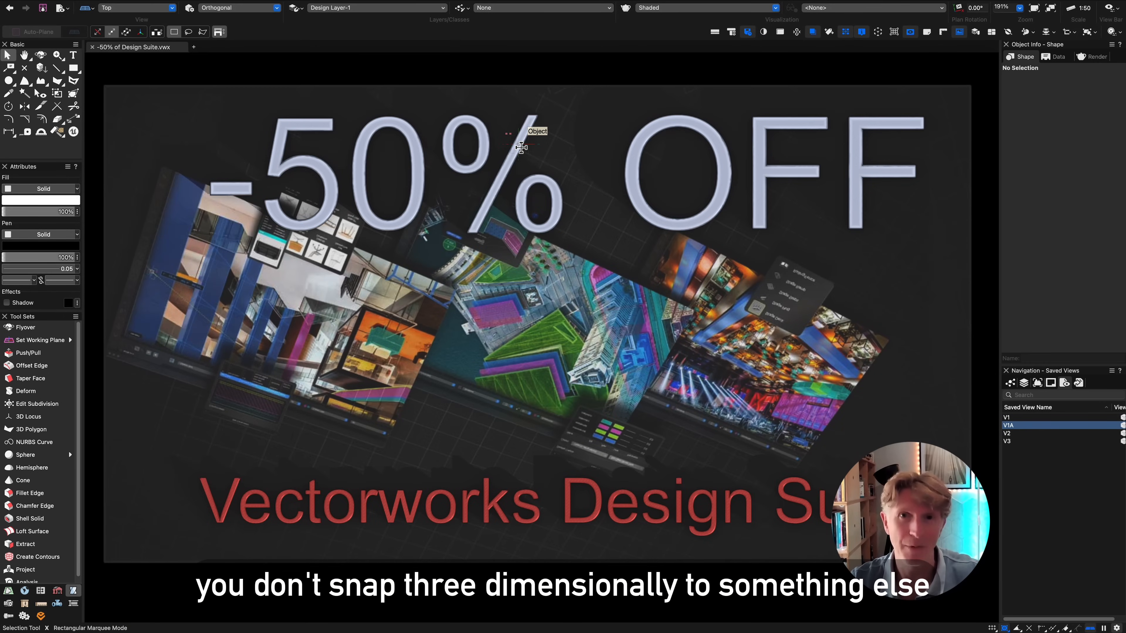
{"action": "left_click", "coordinate": [535, 505]}
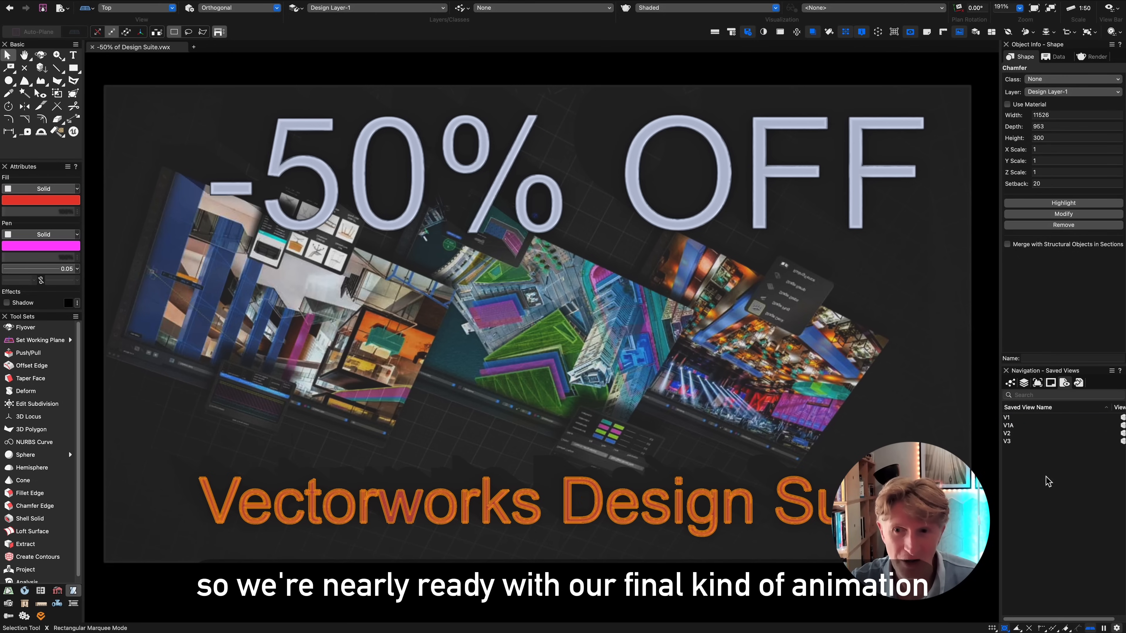
{"action": "double_click", "coordinate": [1016, 420]}
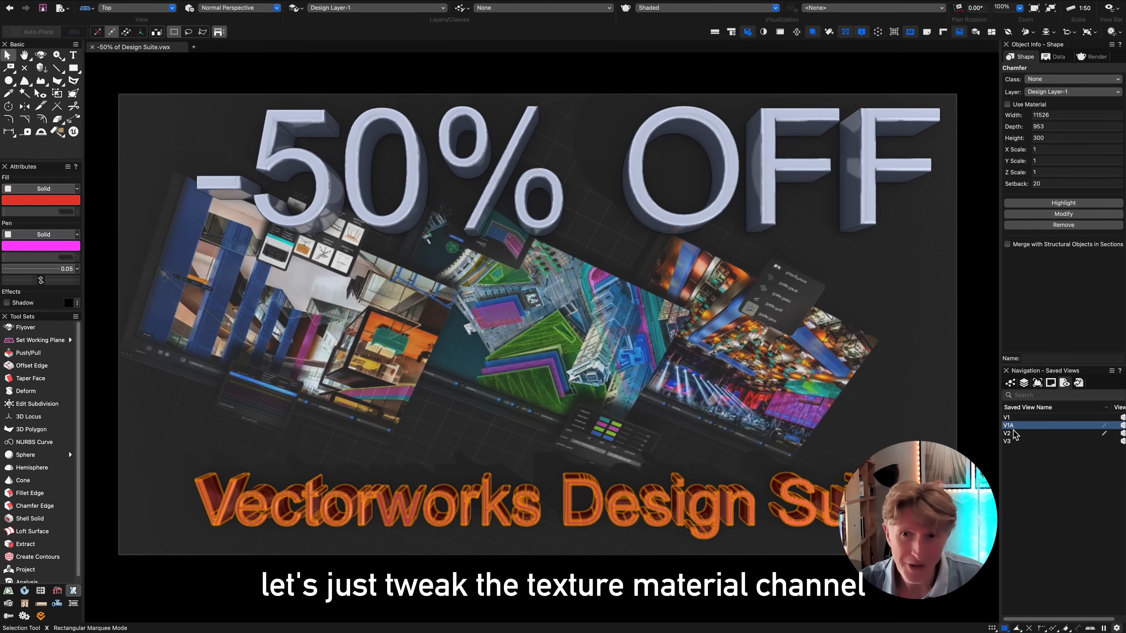
- Open Texture-1 from the Resource Manager for editing
{"action": "key", "text": "super+r"}
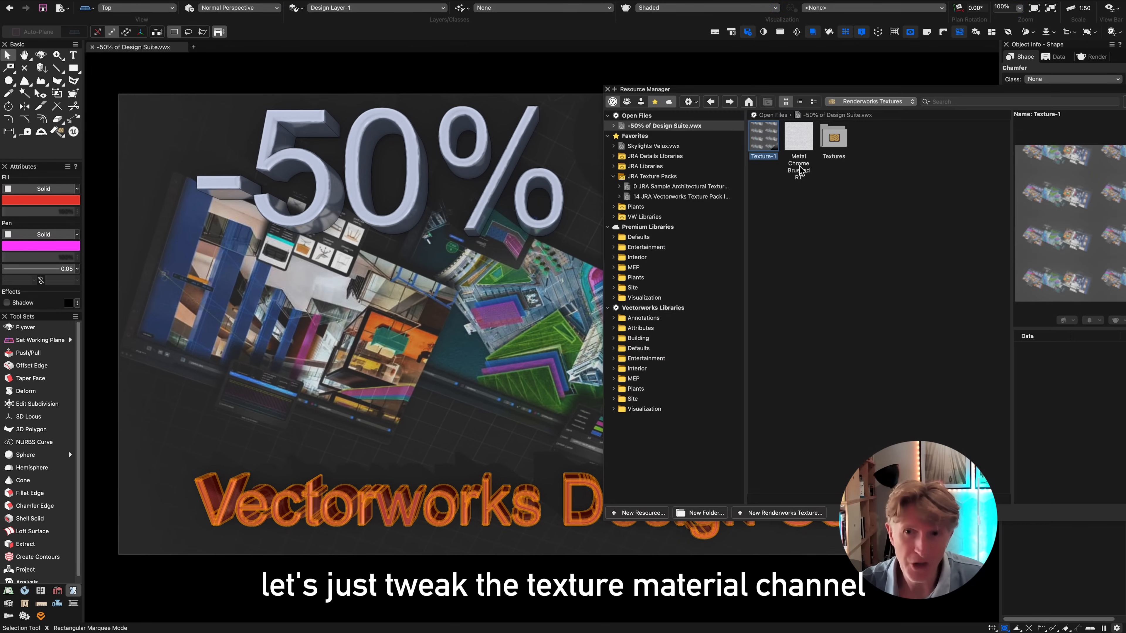
{"action": "right_click", "coordinate": [759, 137]}
{"action": "left_click", "coordinate": [791, 216]}
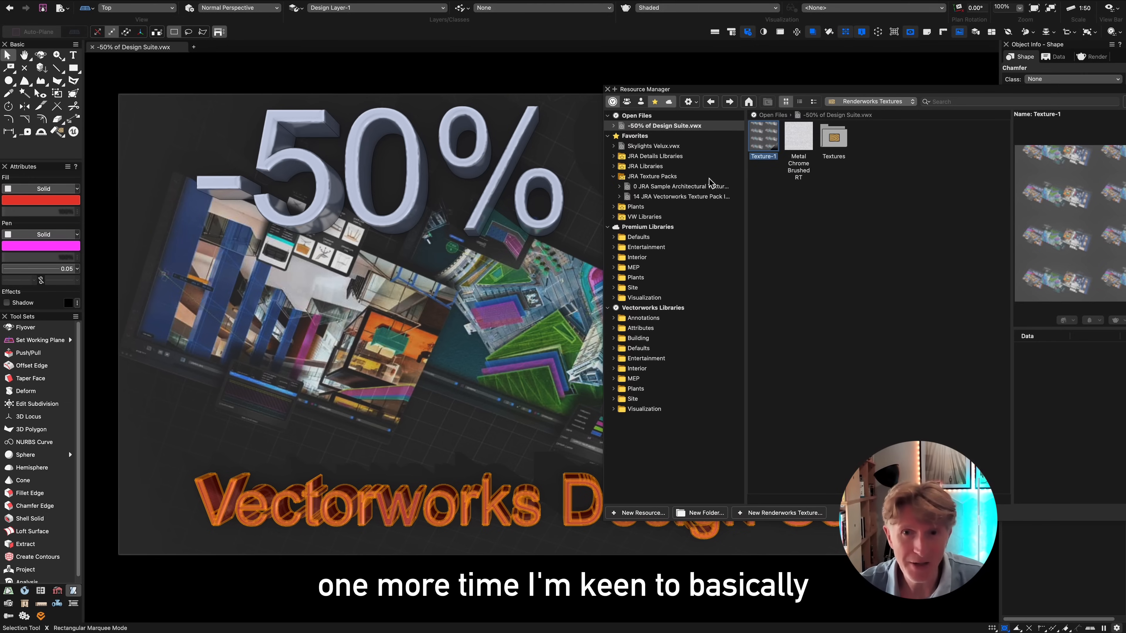
{"action": "left_click", "coordinate": [513, 155]}
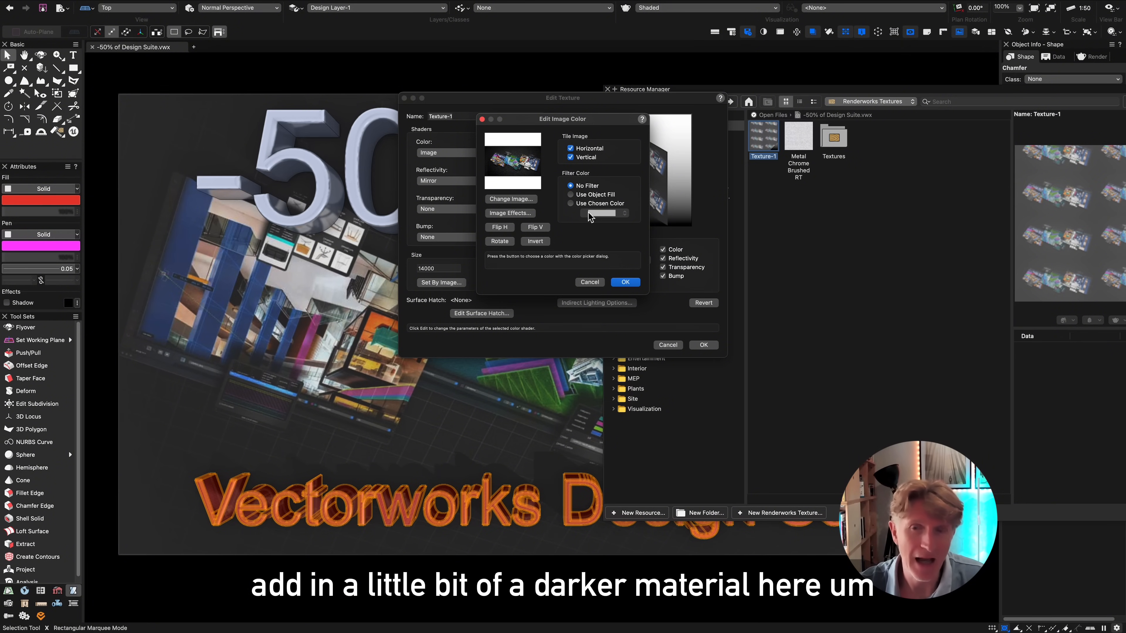
{"action": "left_click", "coordinate": [524, 197]}
{"action": "left_click", "coordinate": [520, 154]}
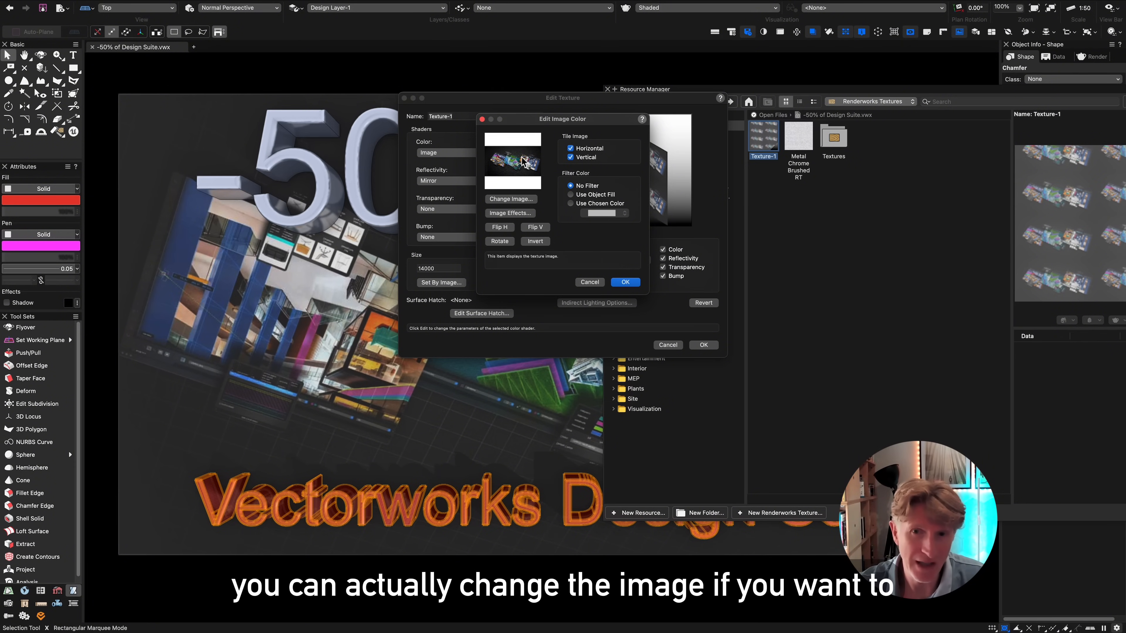
{"action": "left_click", "coordinate": [482, 118]}
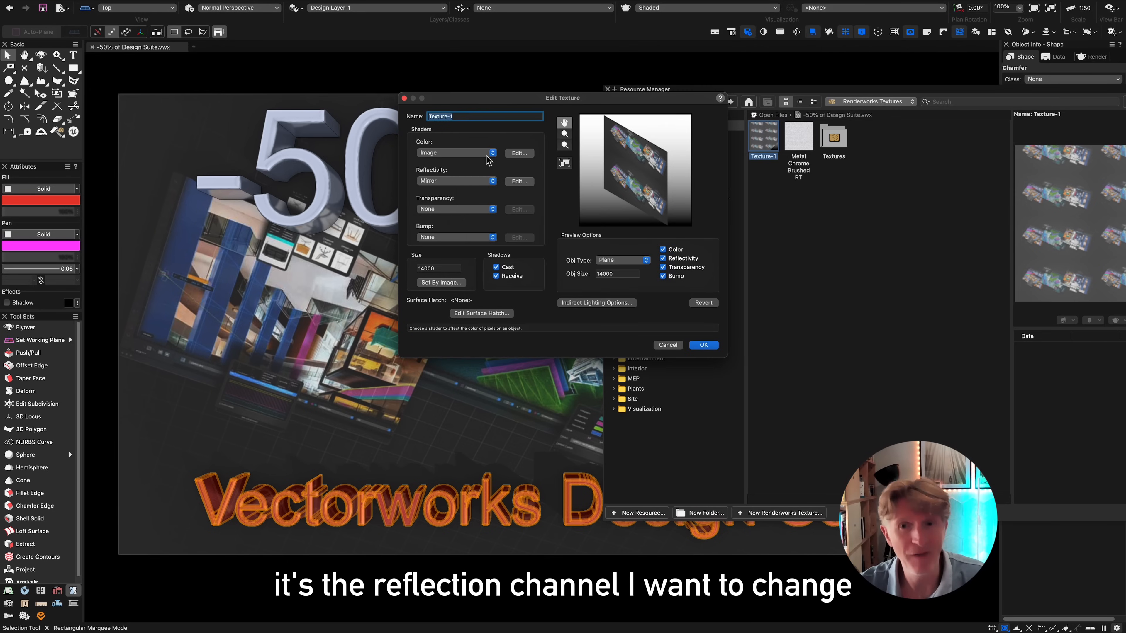
- Set Texture-1's mirror shader colour to black, save the texture and close the Resource Manager
{"action": "left_click", "coordinate": [522, 183]}
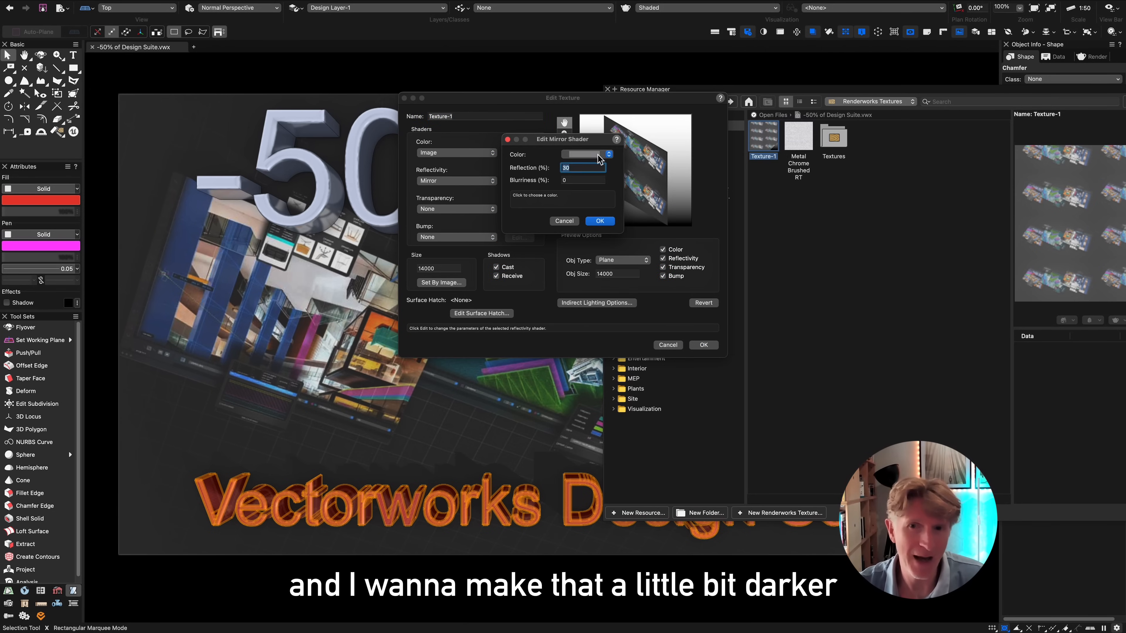
{"action": "left_click", "coordinate": [599, 151]}
{"action": "left_click", "coordinate": [642, 108]}
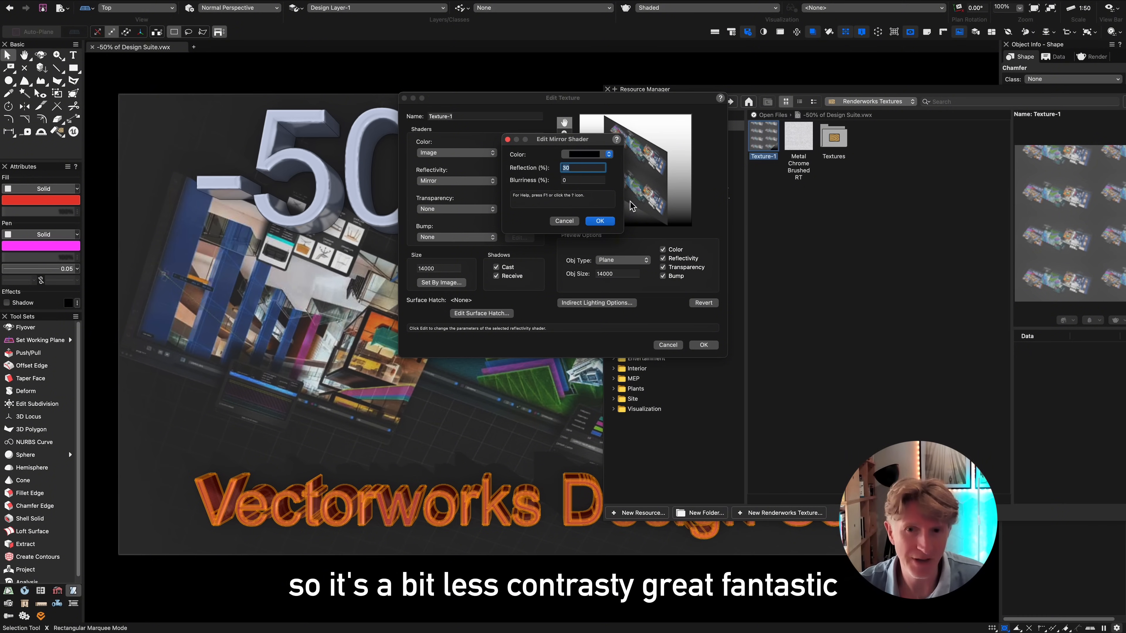
{"action": "left_click", "coordinate": [603, 221]}
{"action": "left_click", "coordinate": [705, 346]}
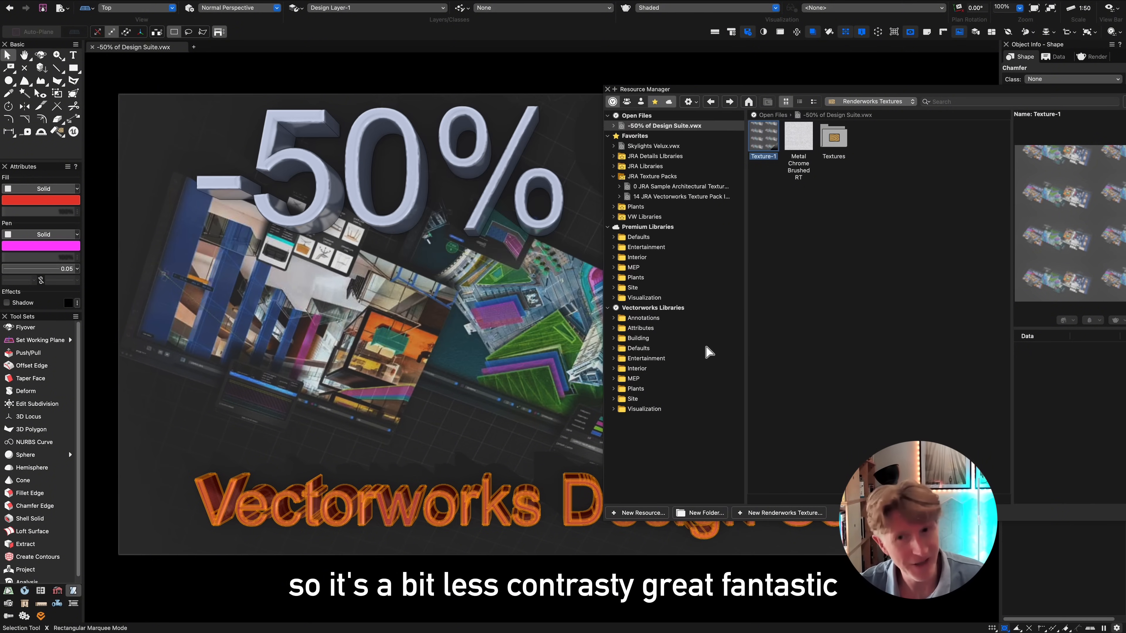
{"action": "key", "text": "super+r"}
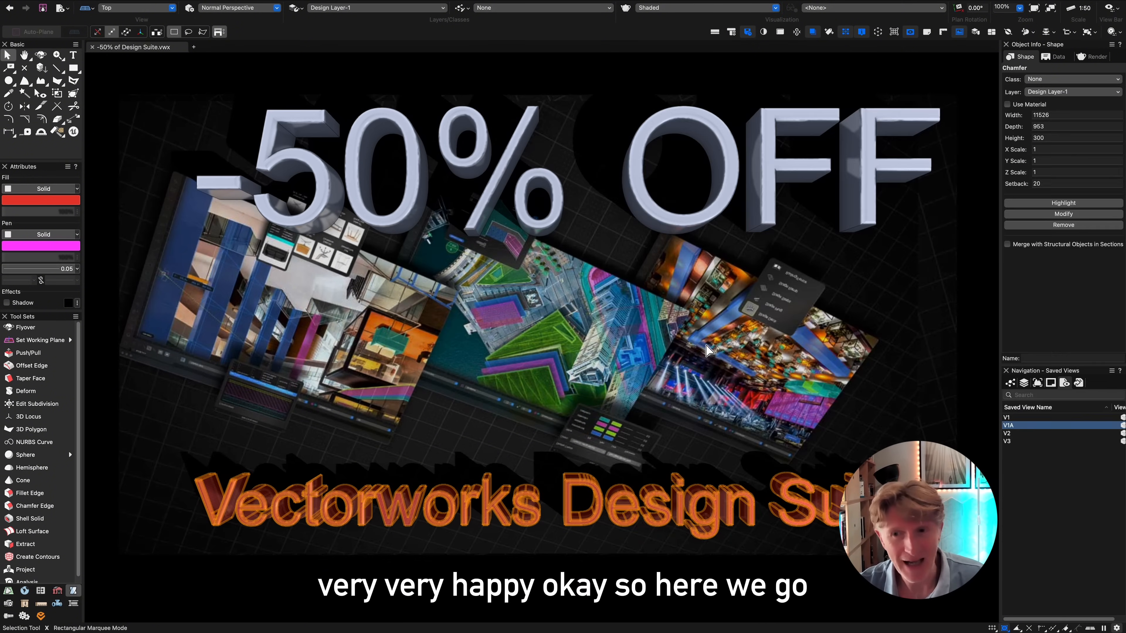
- Clear the selection and preview the finished sign through saved views V2 and V1
{"action": "key", "text": "x"}
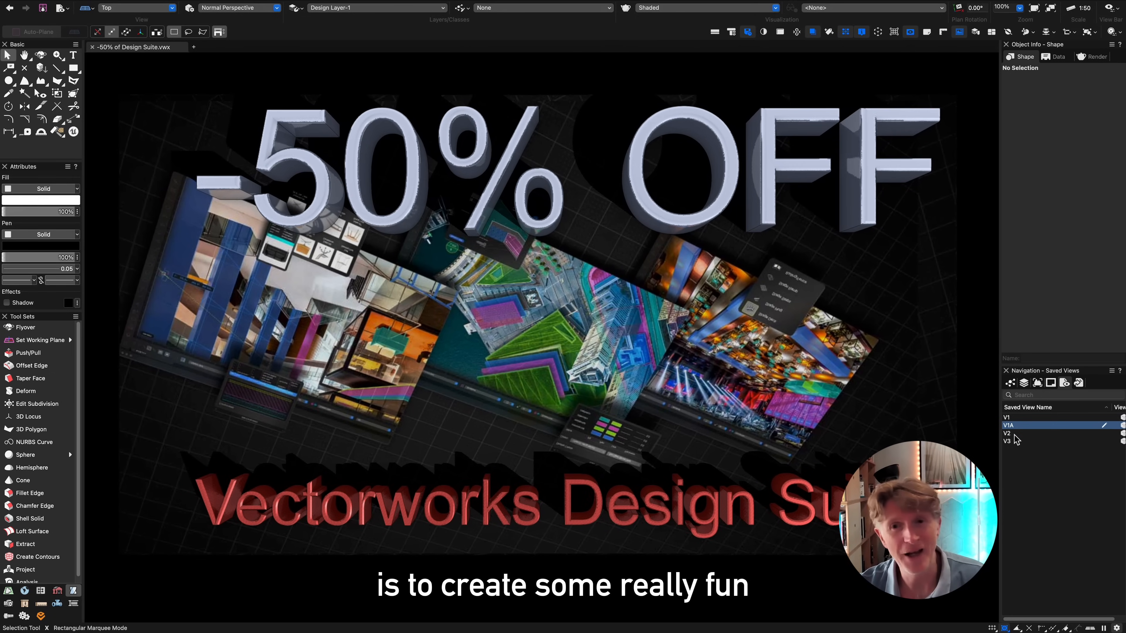
{"action": "double_click", "coordinate": [1015, 434]}
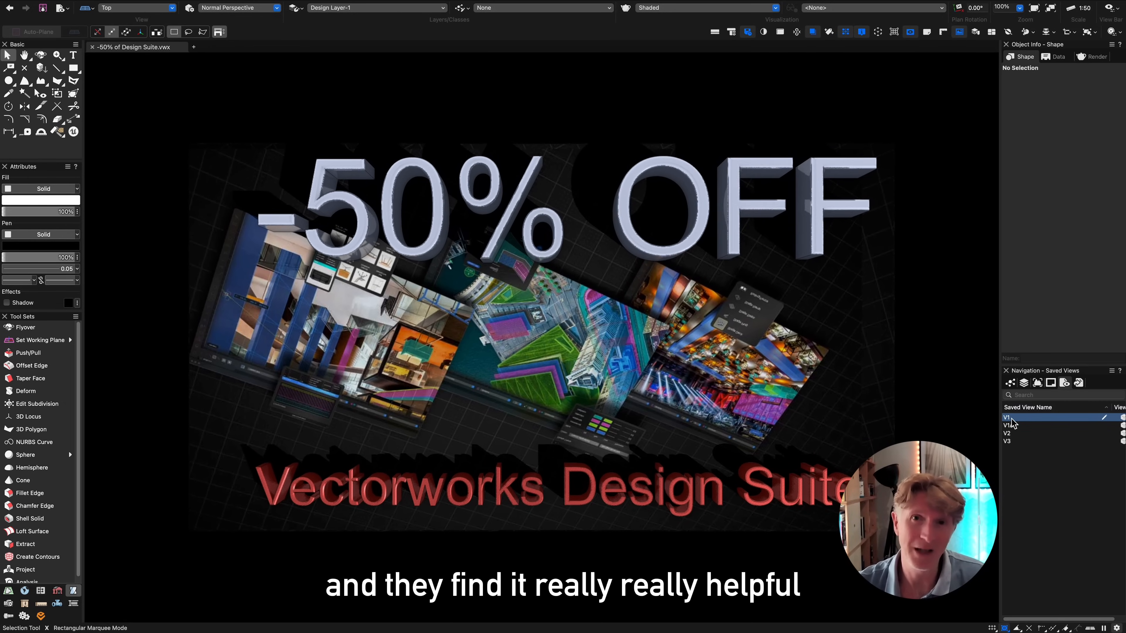
{"action": "mouse_move", "coordinate": [530, 10]}
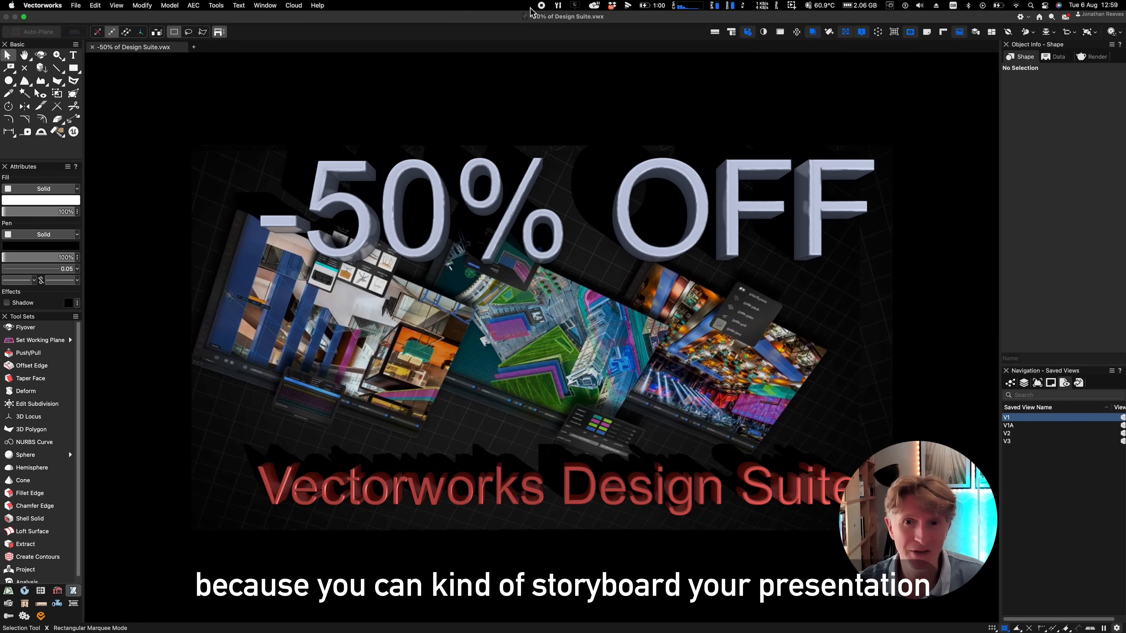